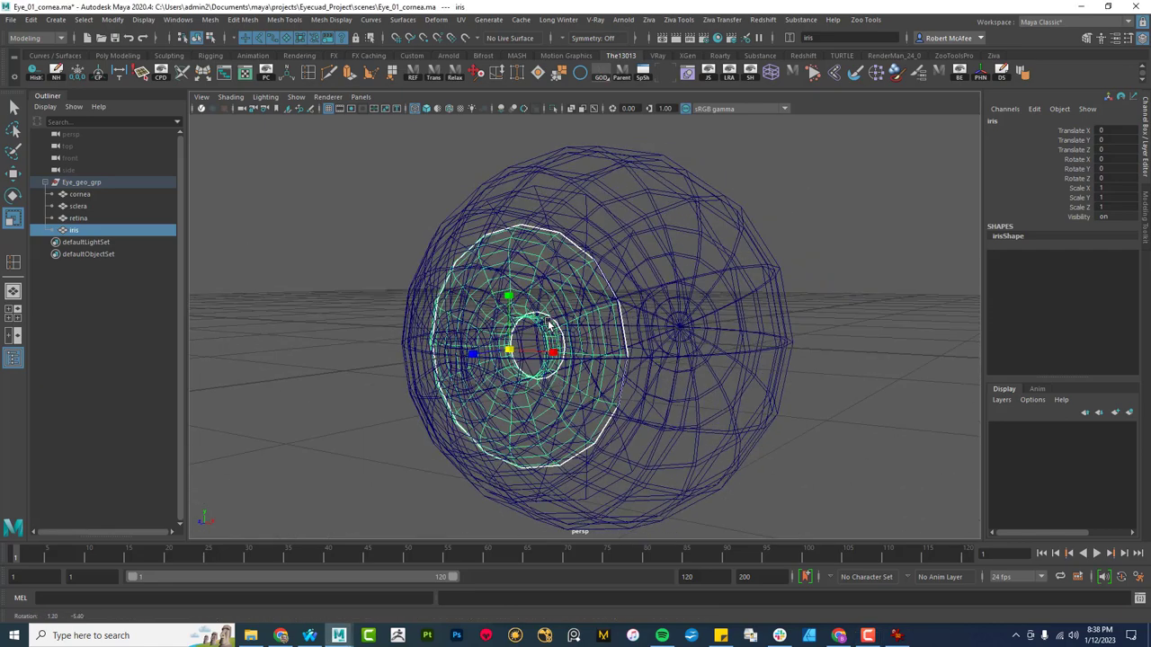
Step: Hide the cornea and sclera meshes and switch the viewport to shaded display
left_click(79, 194)
key("h")
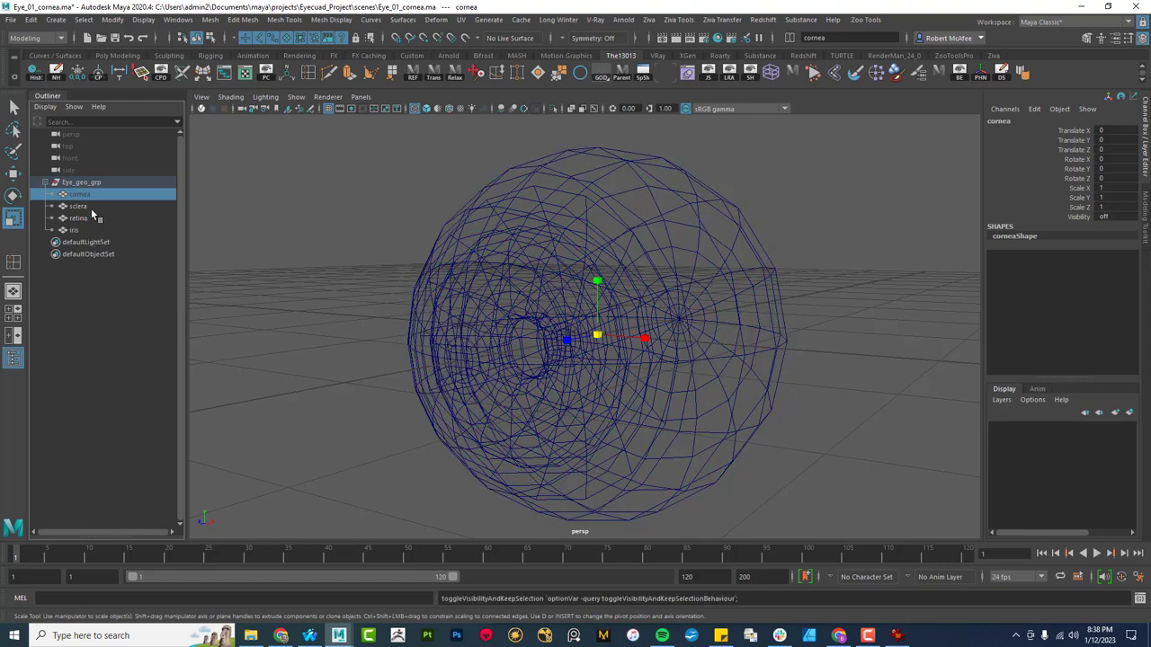
left_click(78, 206)
key("h")
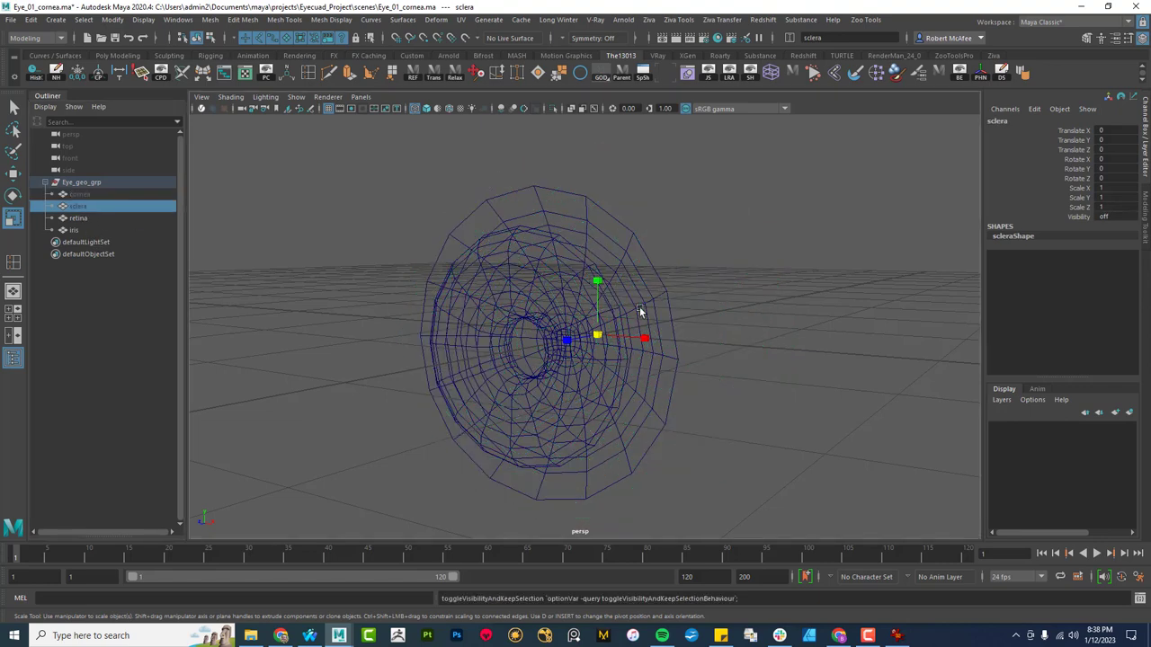
key("5")
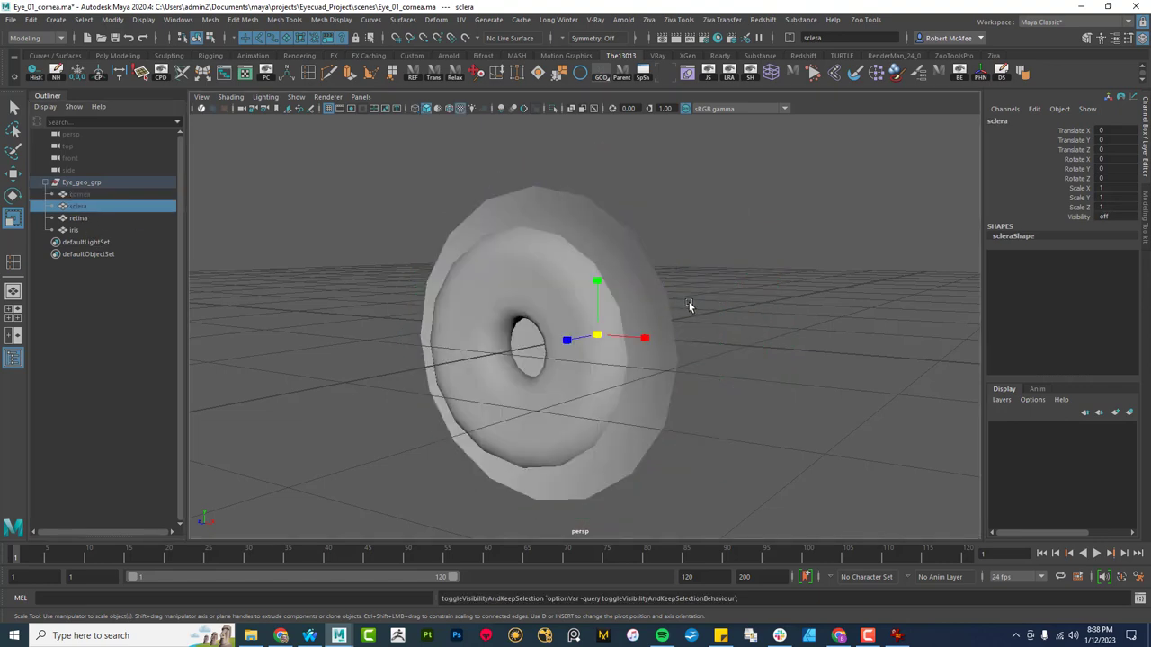
left_click_drag(688, 303, 696, 302, "alt")
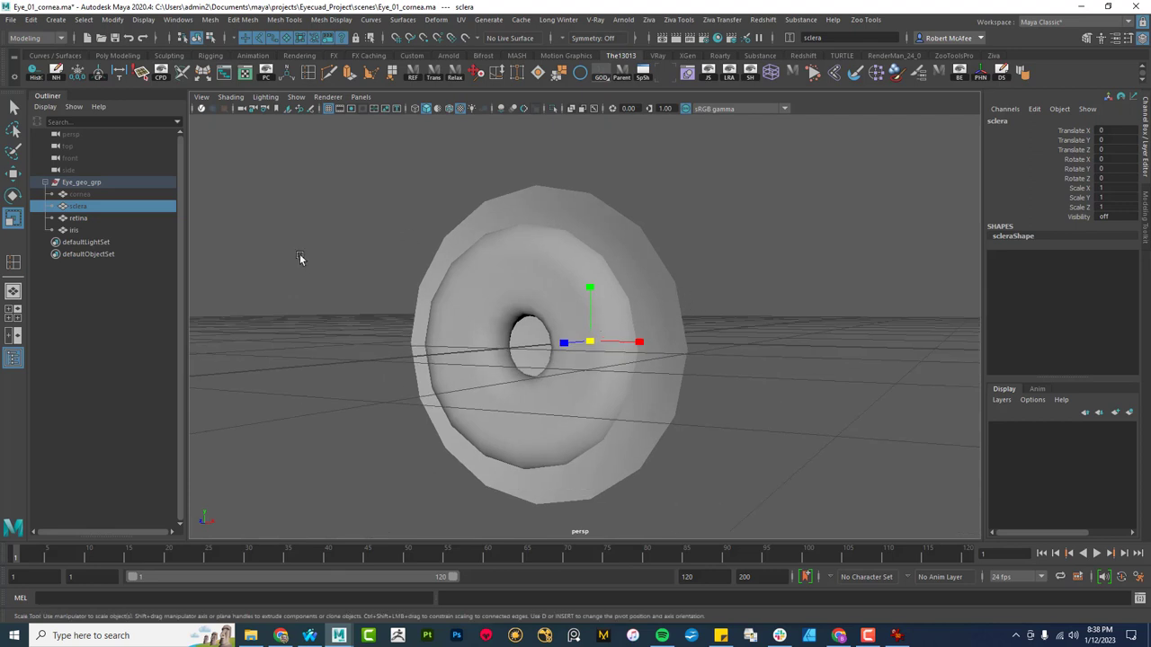
Step: Hide the iris, select the retina mesh, then move over to Photoshop
left_click(77, 230)
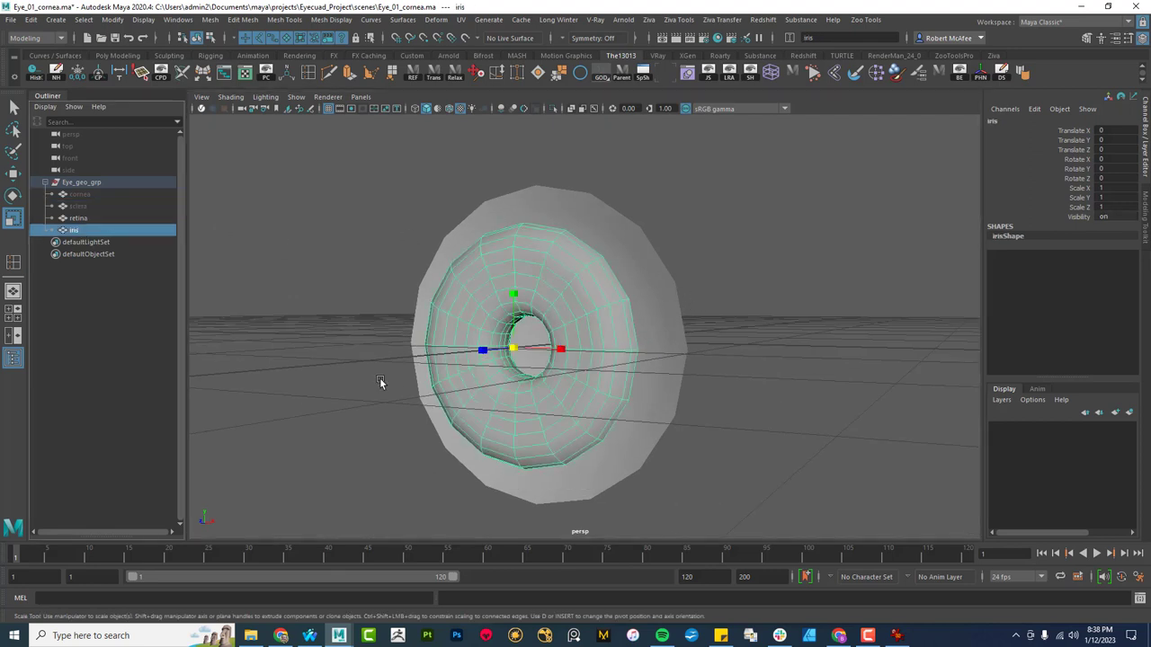
key("ctrl+h")
left_click(558, 353)
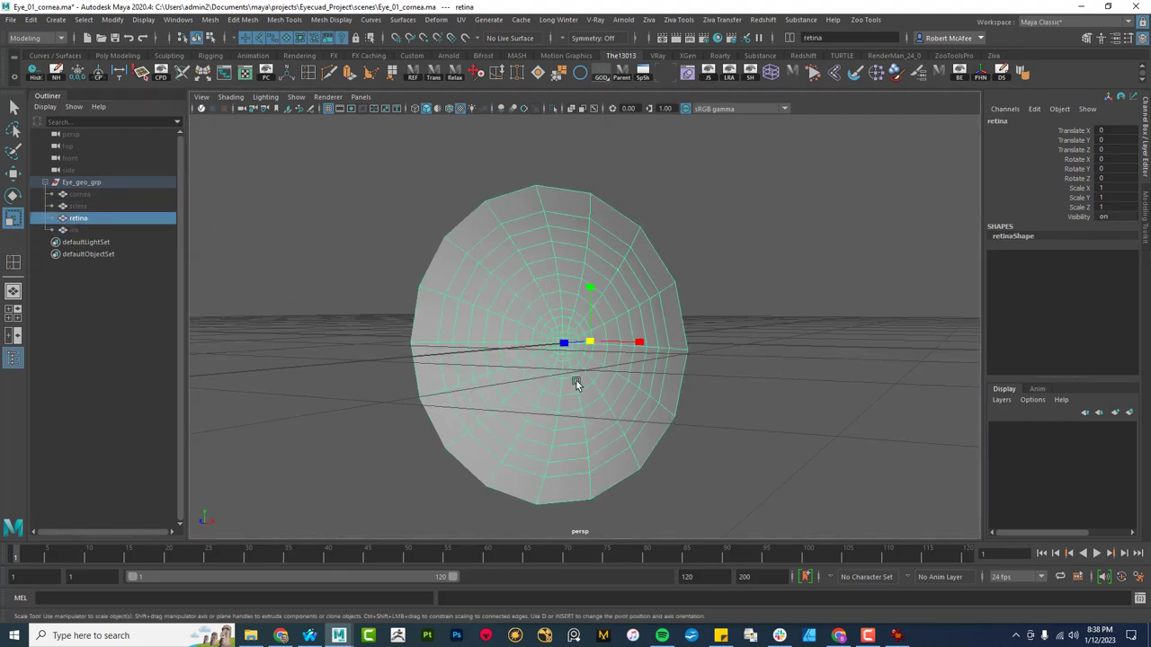
mouse_move(310, 636)
key("alt+Tab")
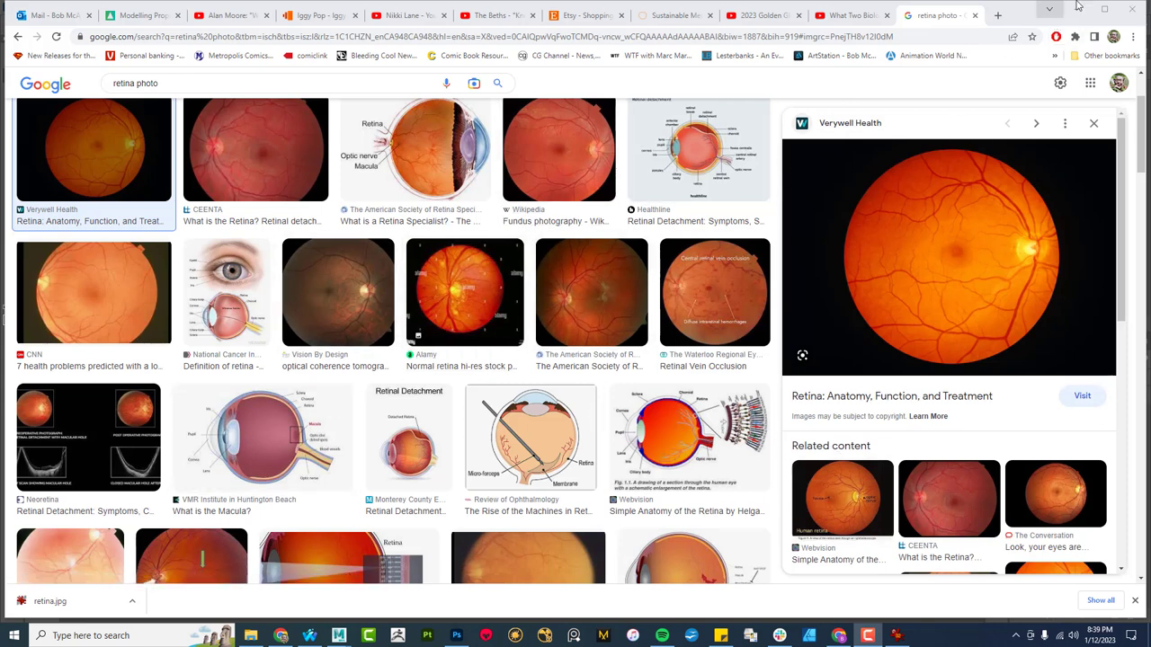
key("alt+Tab")
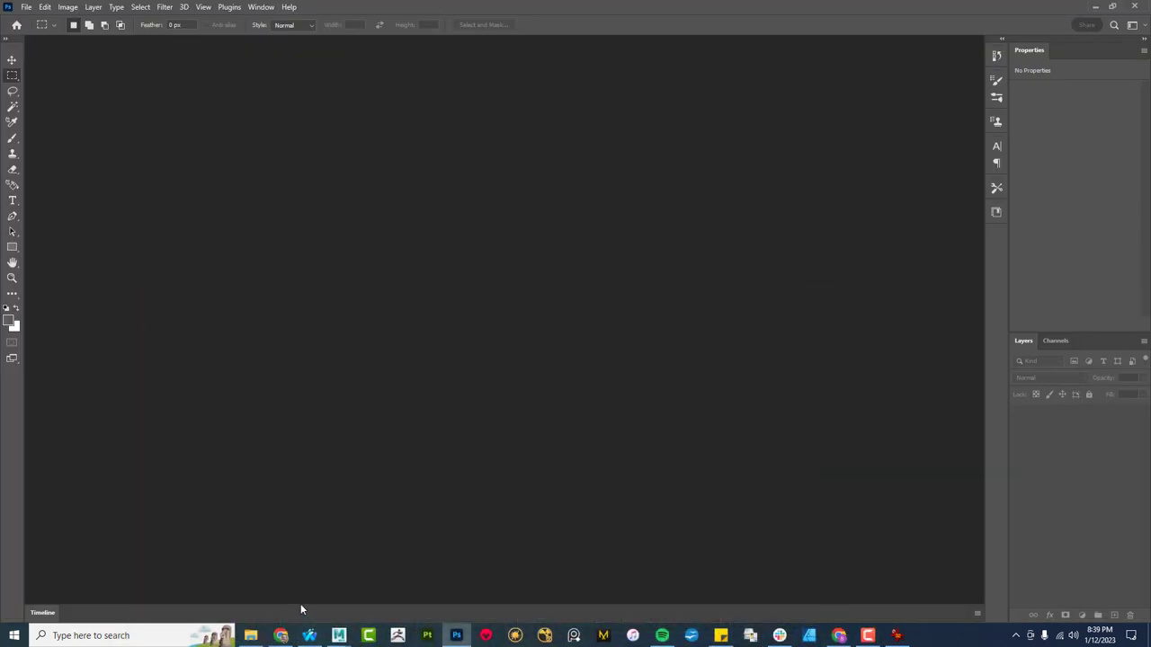
Step: Open retina.jpg (1500 × 1063 px) in Photoshop by dragging it from File Explorer, then commit a crop
left_click(251, 635)
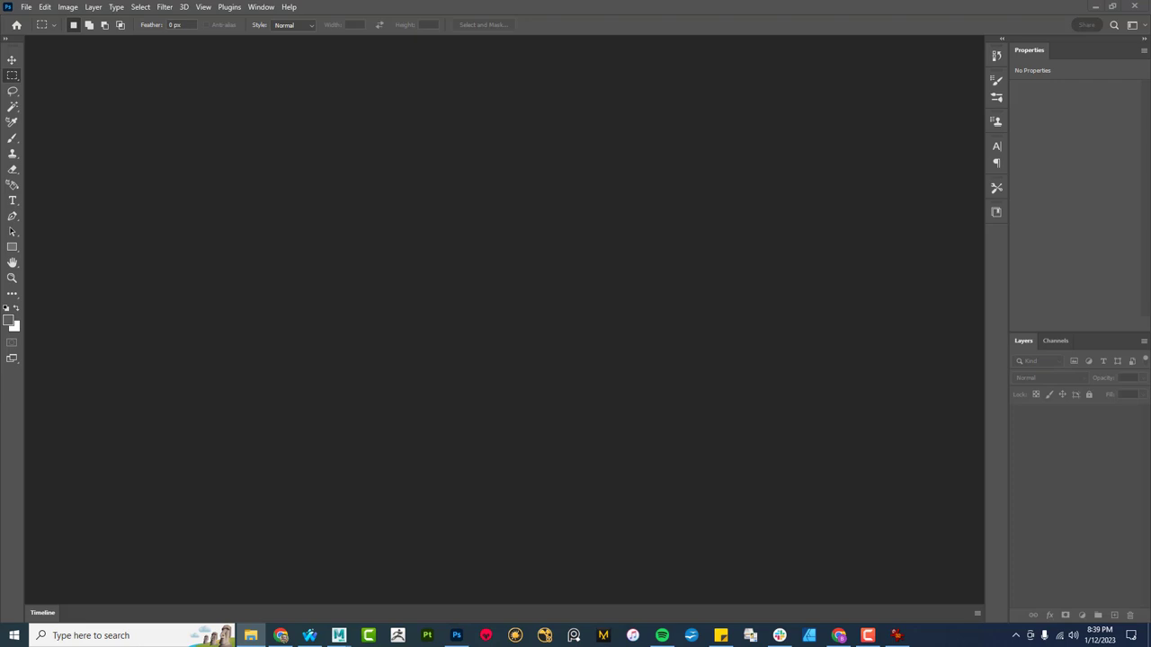
left_click_drag(626, 283, 426, 604)
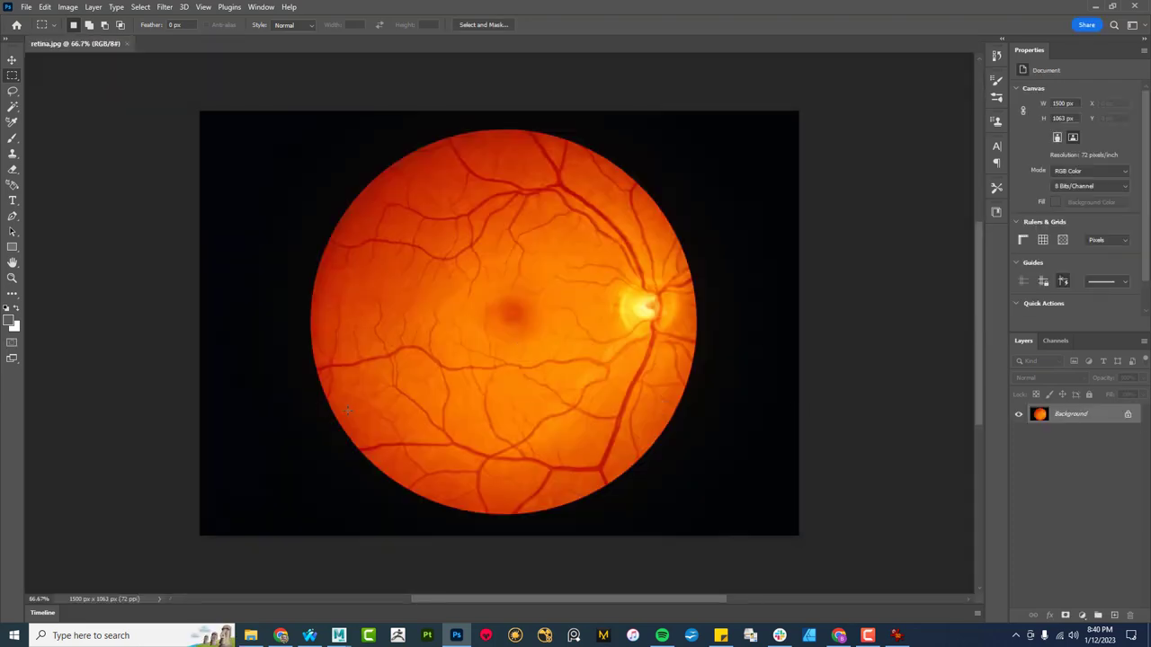
key("c")
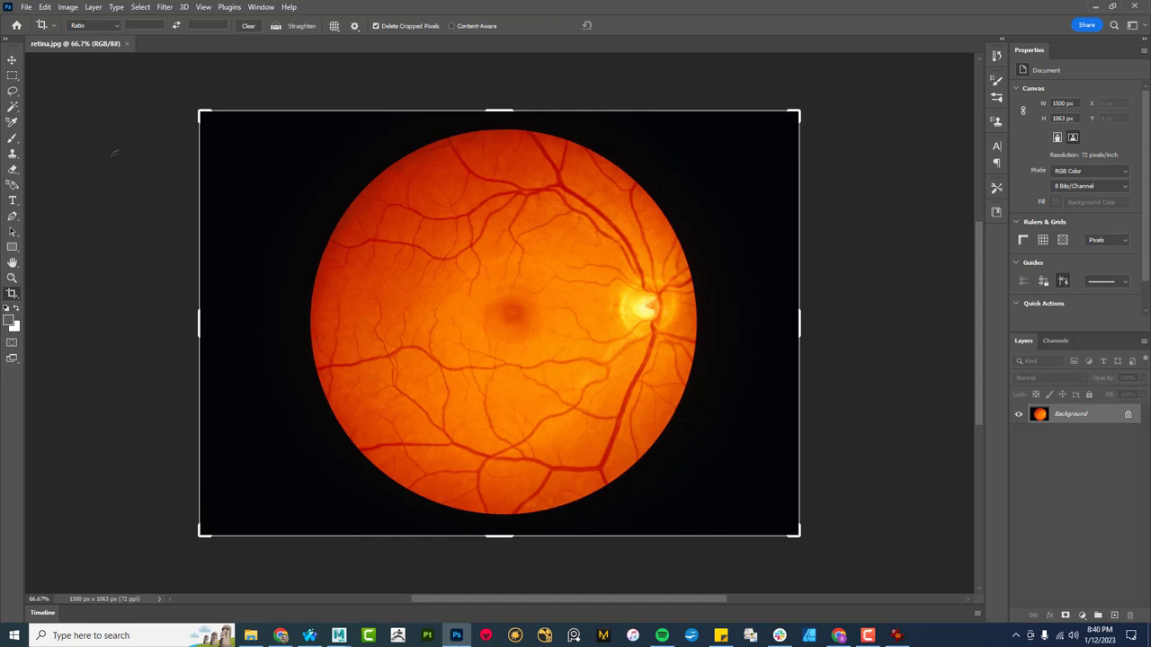
left_click(120, 224)
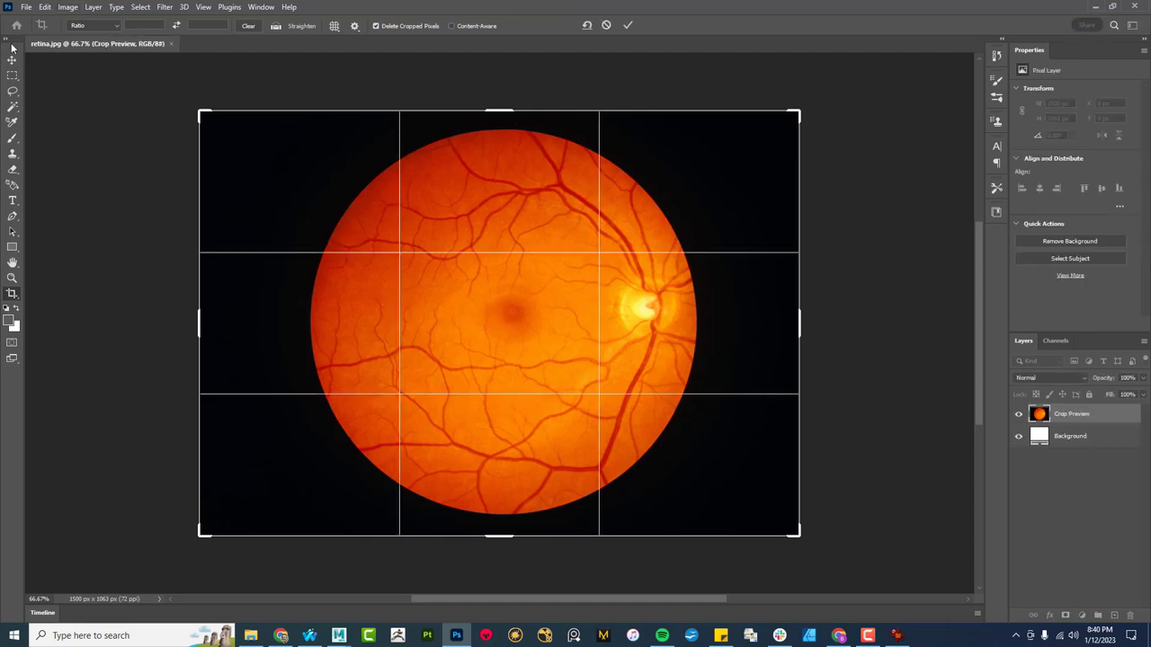
left_click(12, 74)
left_click(67, 8)
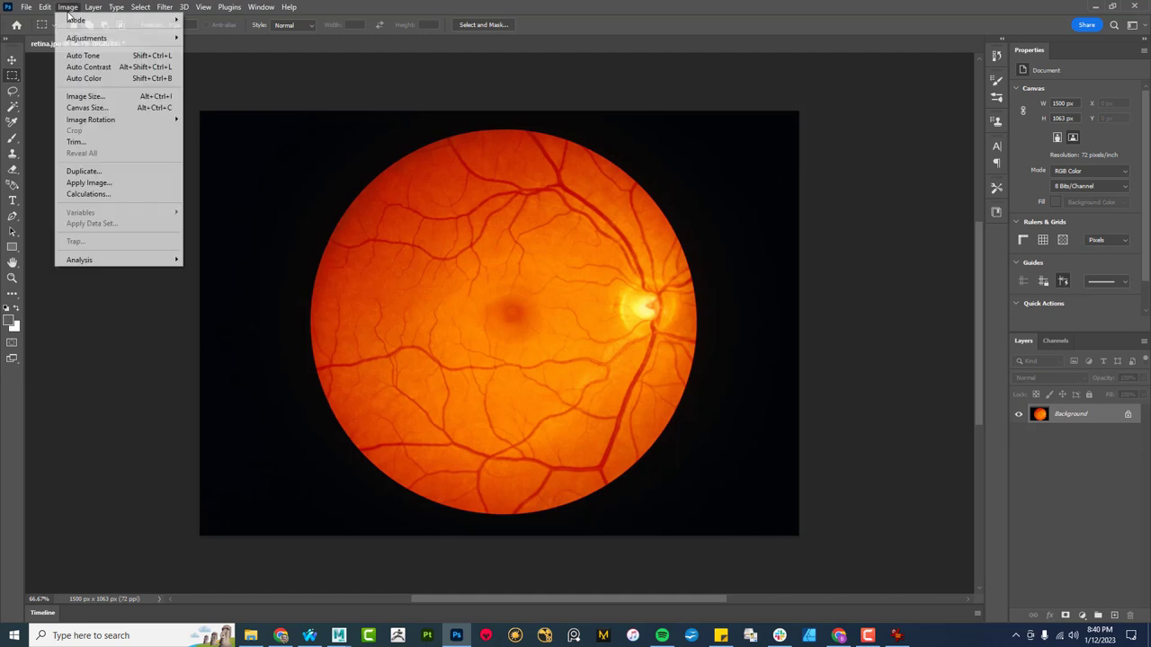
Step: Enlarge the canvas to 1024 × 1024, then undo that change
left_click(95, 108)
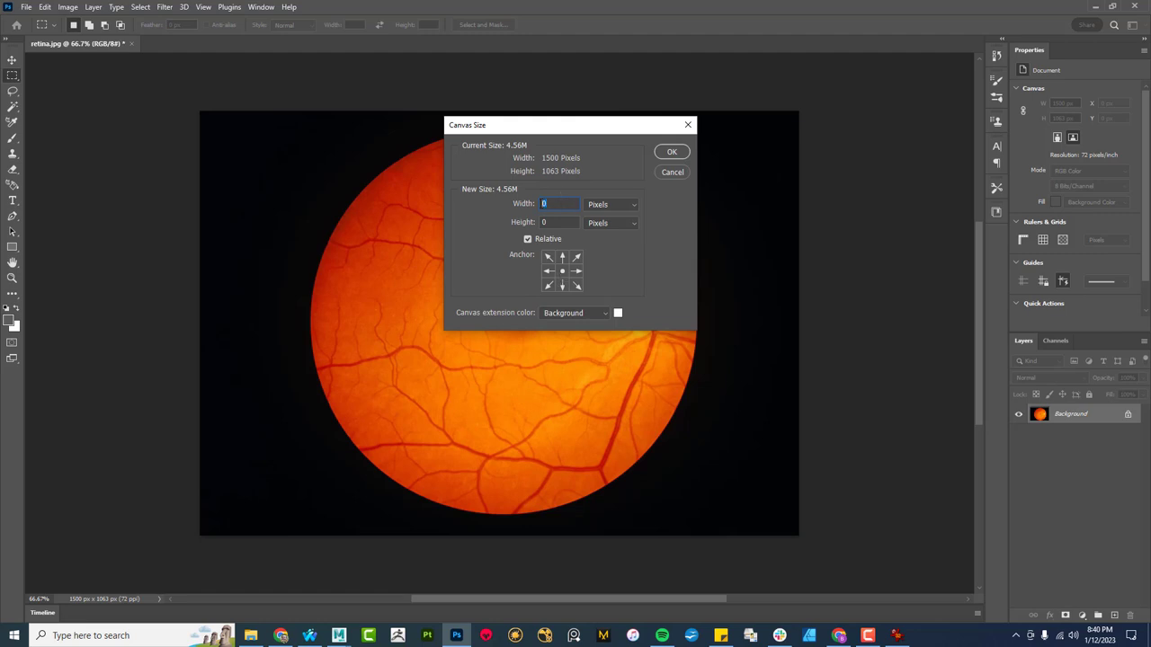
type("0241024")
key("Return")
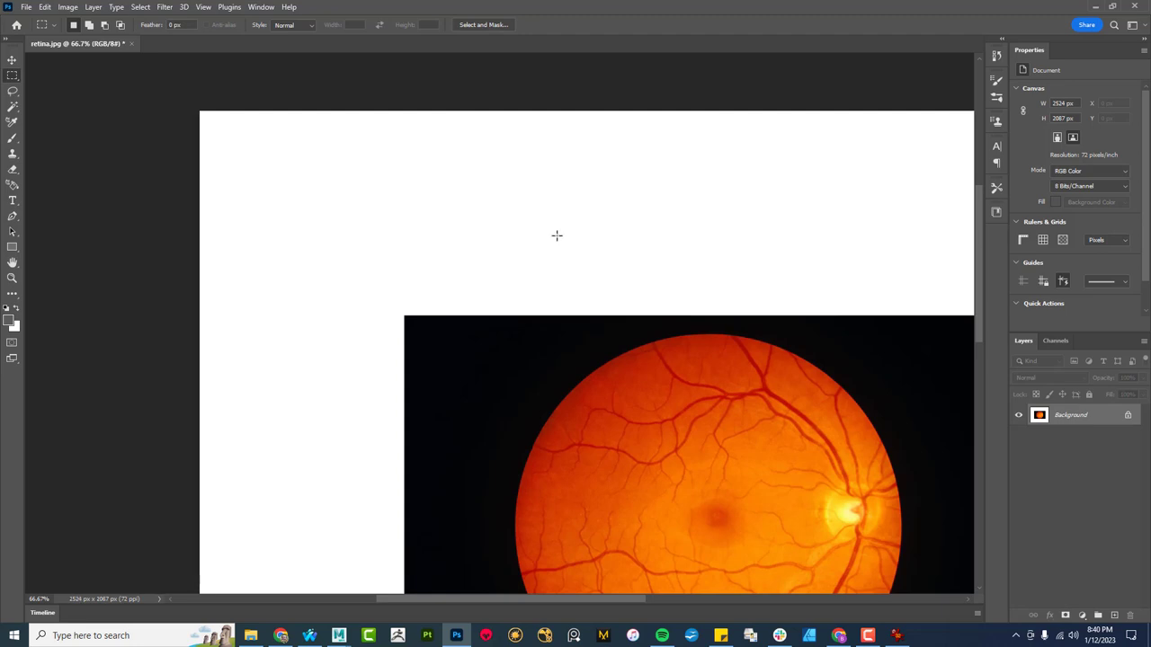
scroll(556, 235, "down", 4)
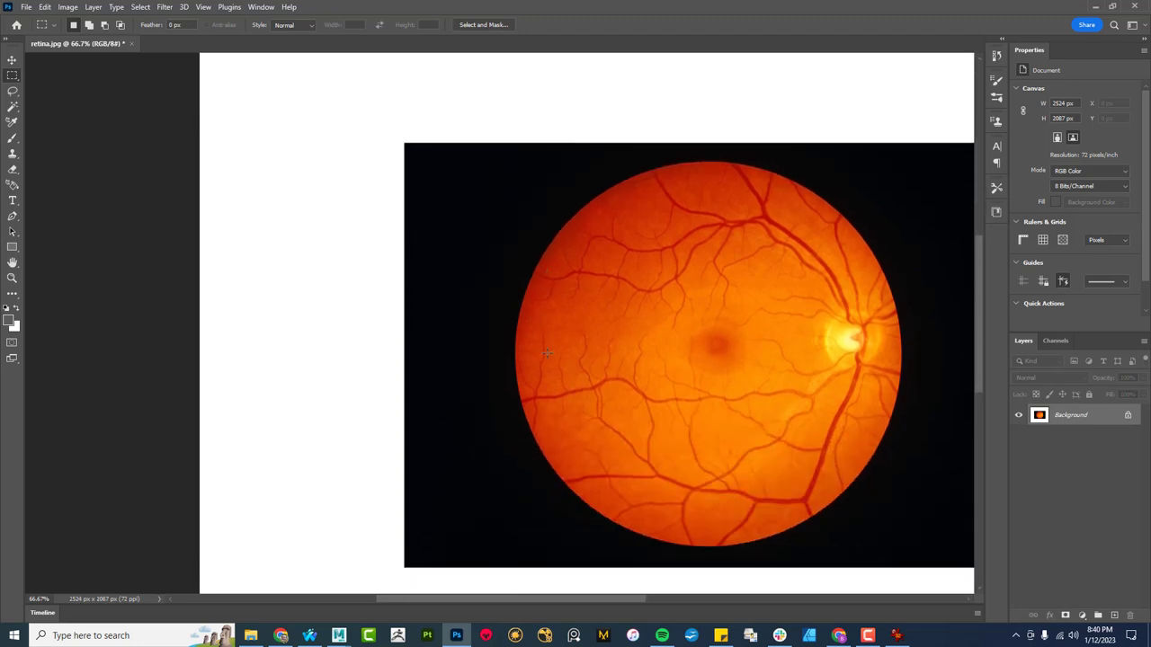
key("ctrl+z")
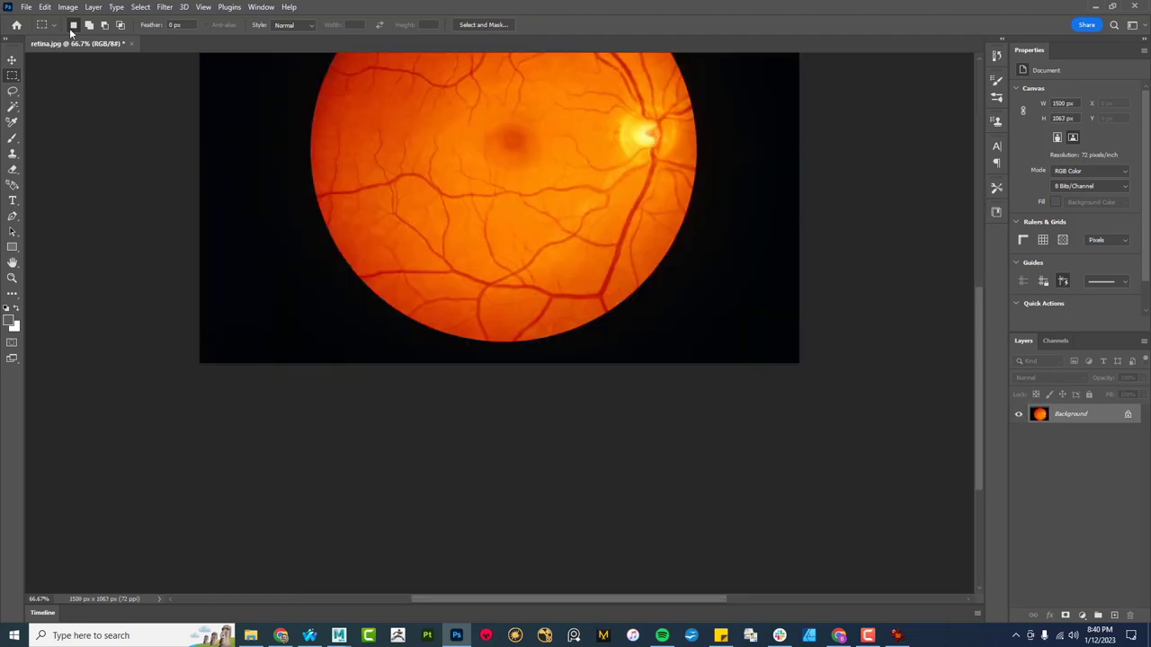
Step: Trim the photo to a 1032 × 1032 square and begin saving it as retina_diff
left_click(69, 7)
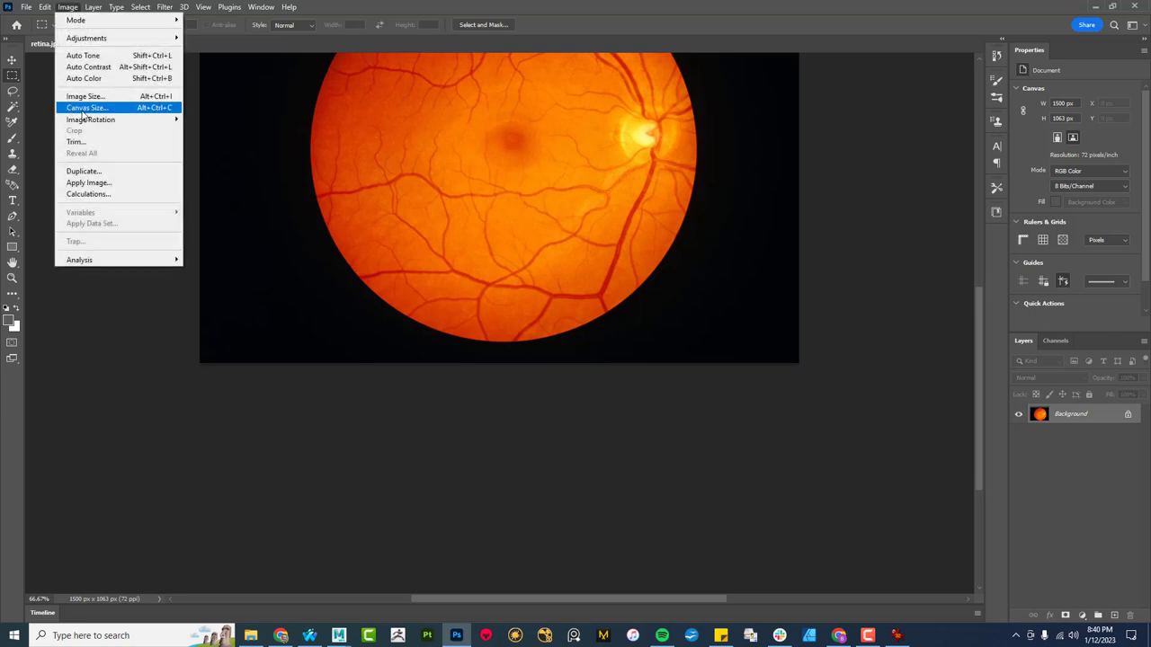
left_click(86, 108)
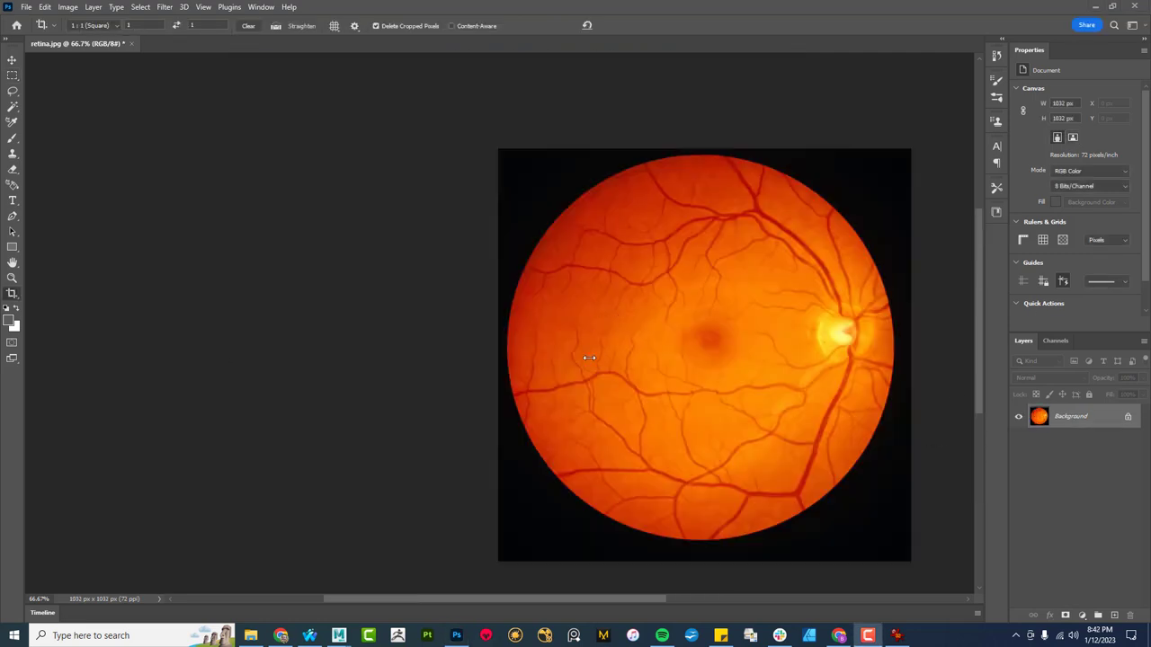
key("shift+ctrl+s")
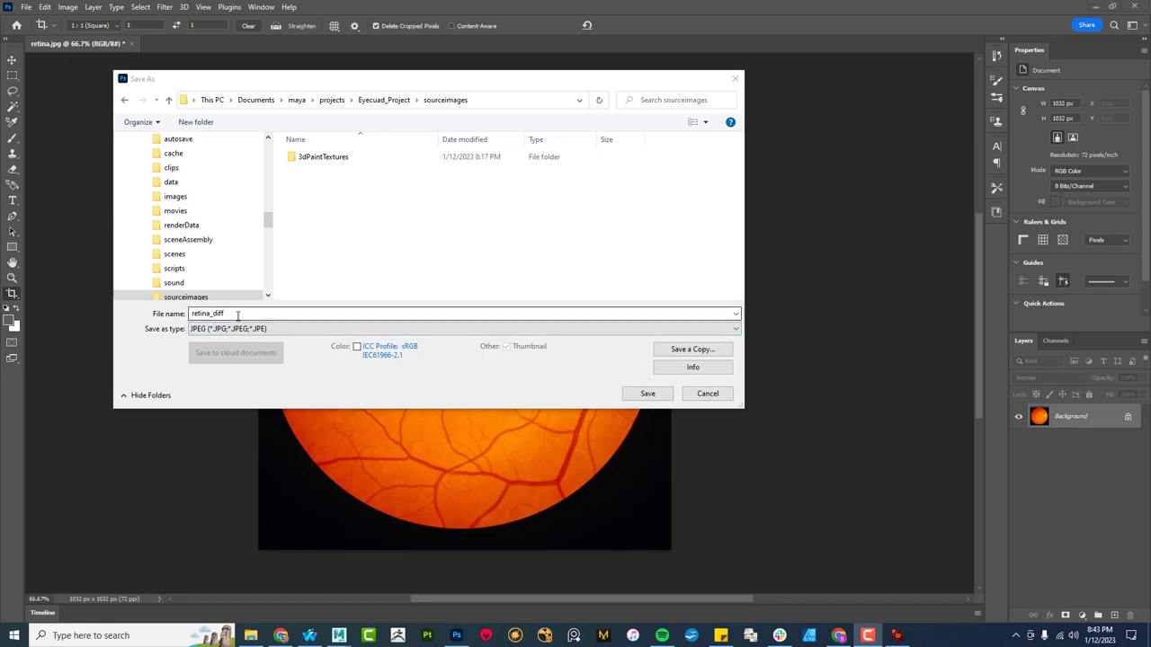
Step: Save retina_diff.jpg into sourceimages with JPEG quality 12
left_click(238, 315)
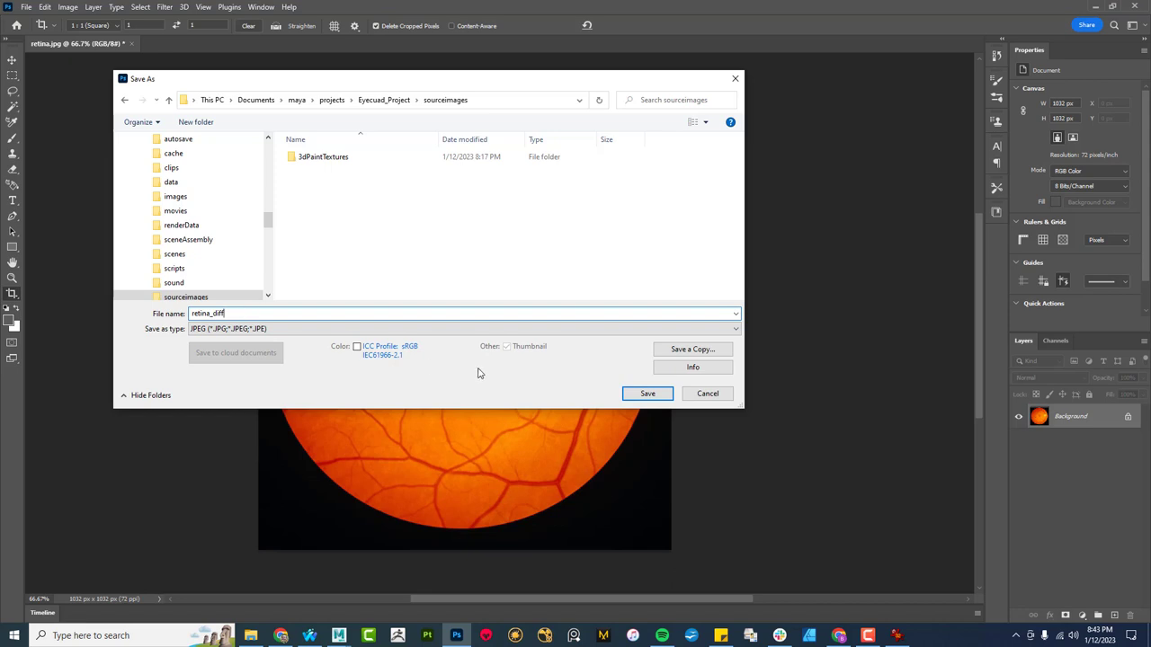
left_click(656, 393)
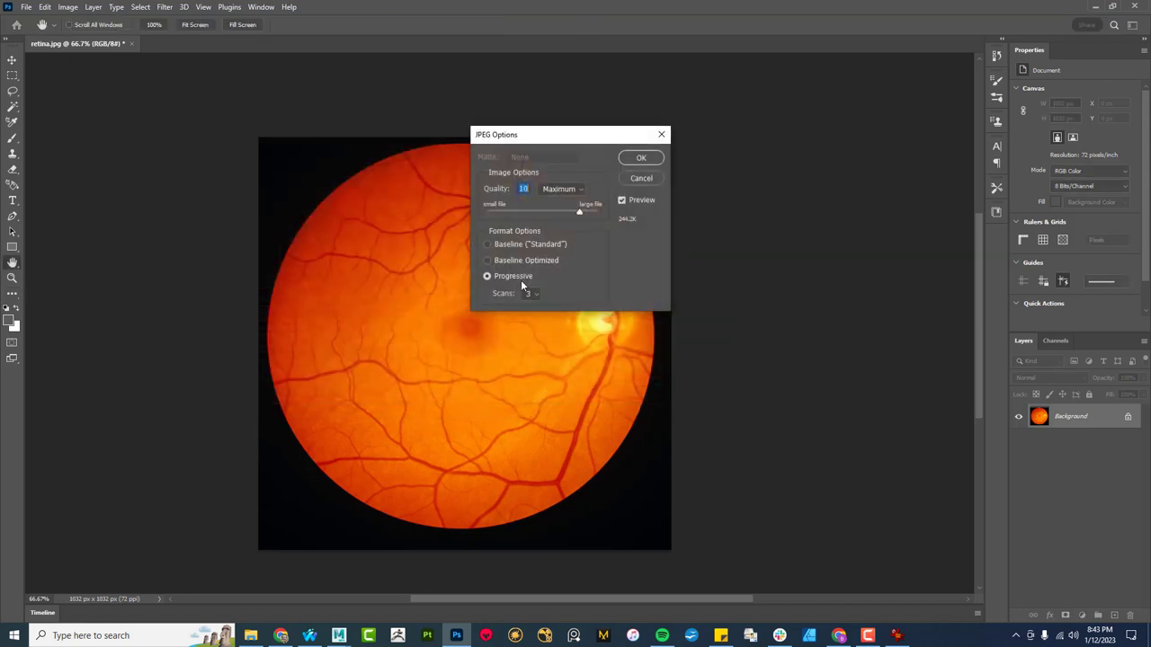
left_click_drag(580, 210, 598, 210)
left_click(640, 159)
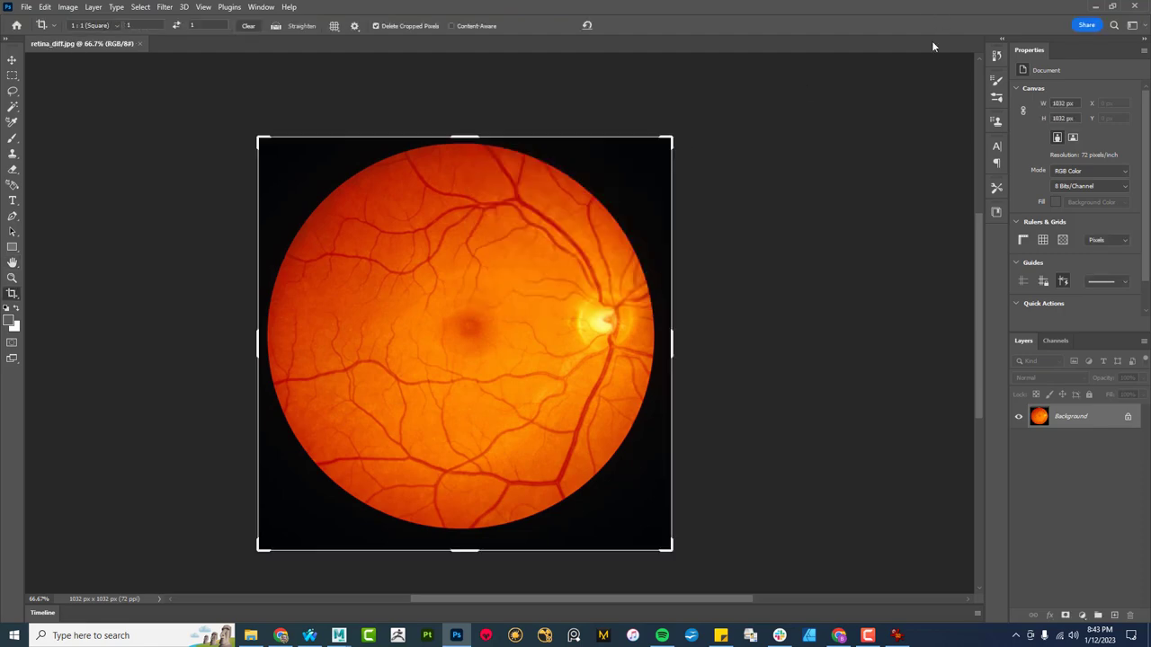
Step: Back in Maya, rename the retina's aiStandardSurface shader to retina_mtl
left_click(1092, 9)
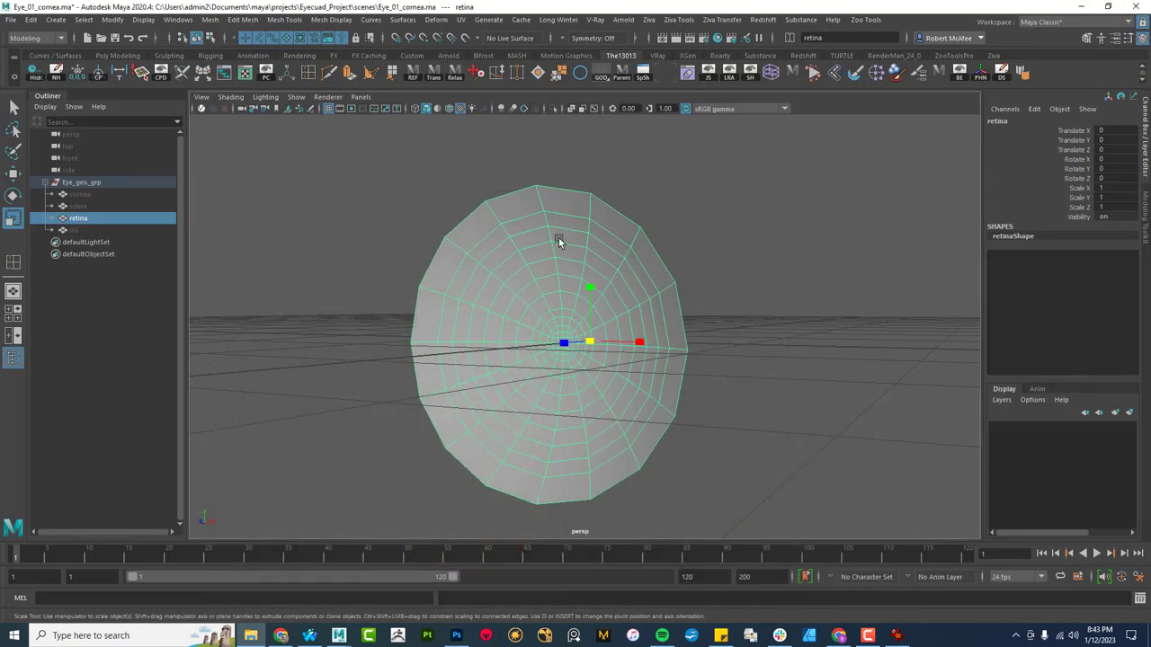
right_click_drag(558, 237, 655, 623)
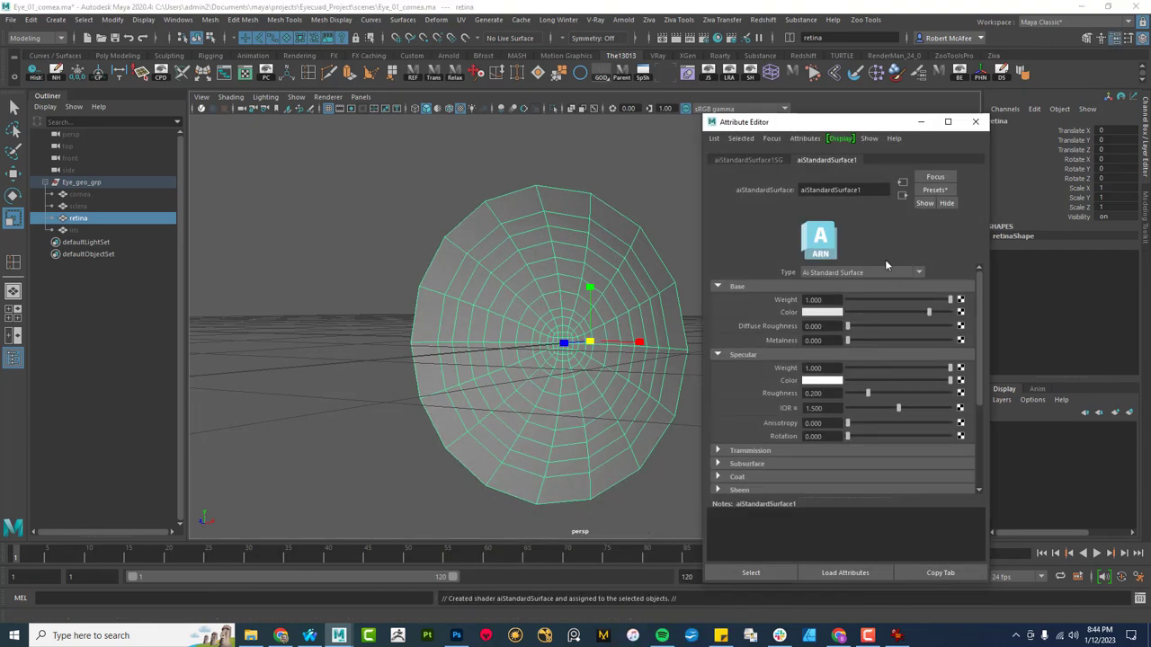
double_click(874, 191)
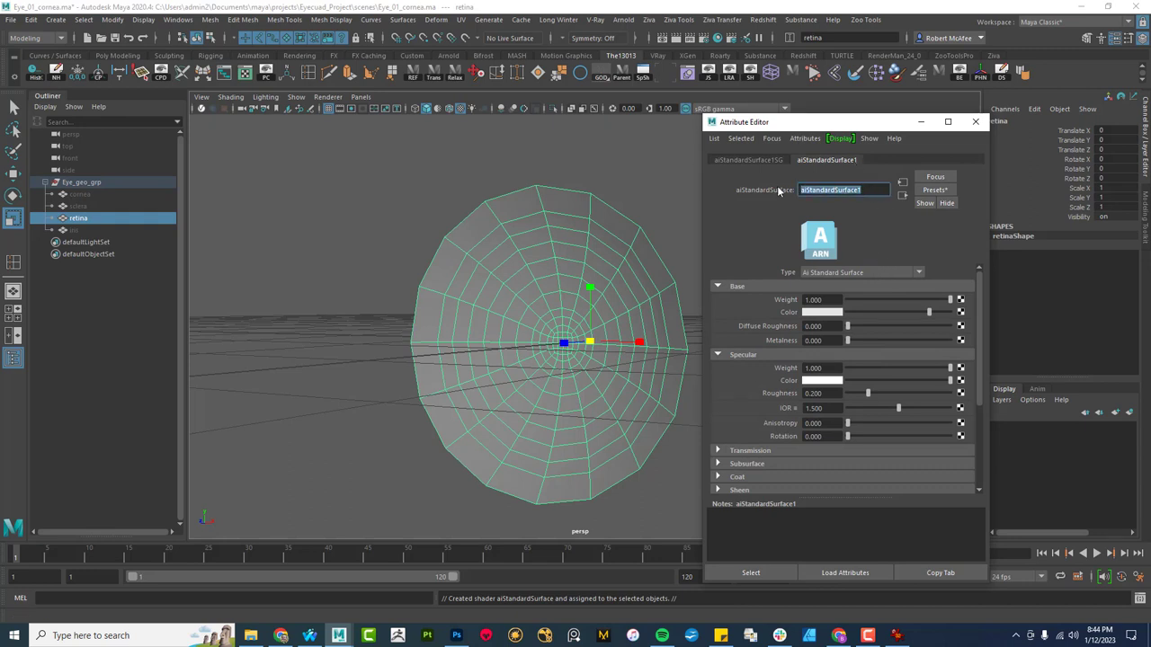
type("retina_mtl")
key("Return")
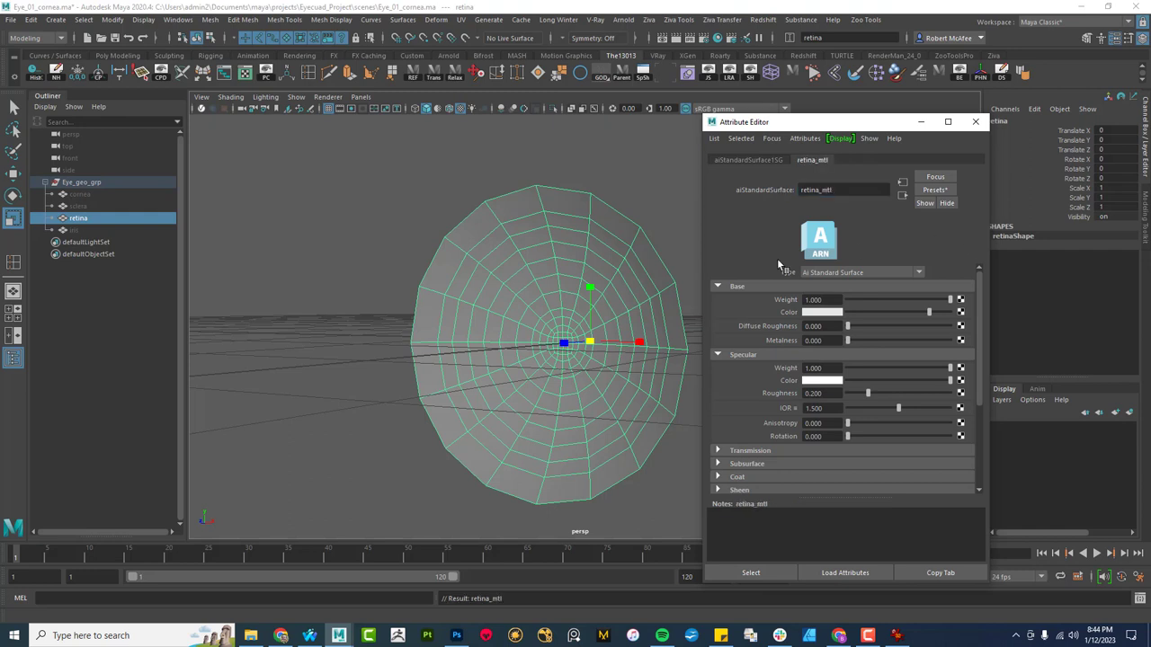
left_click(960, 312)
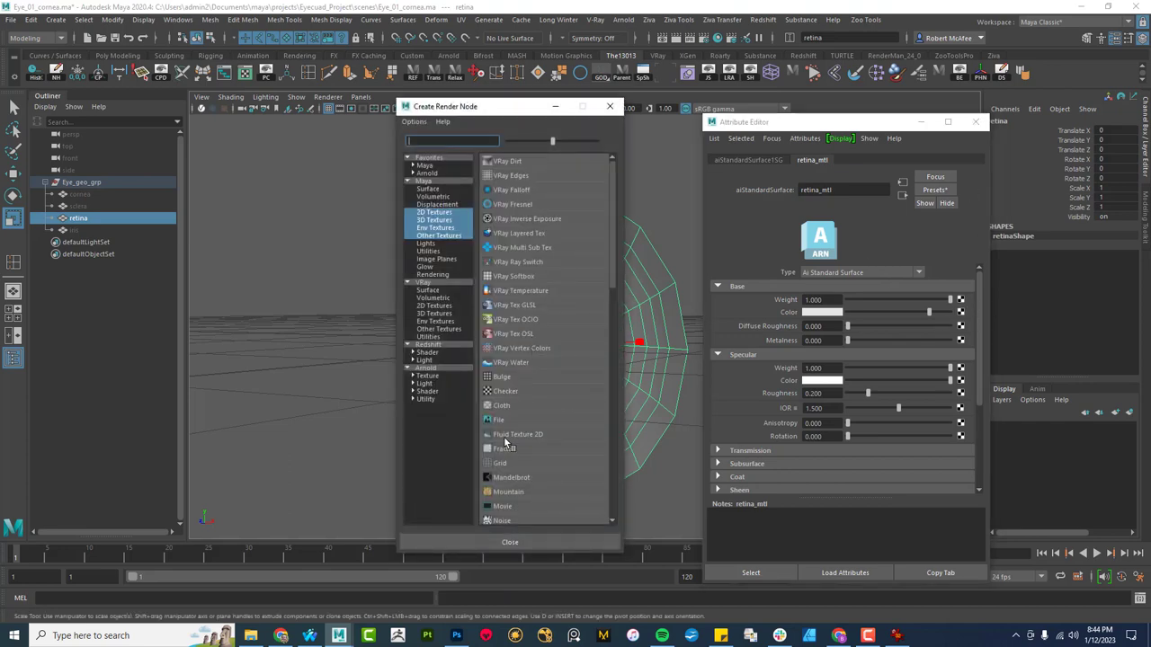
left_click(500, 420)
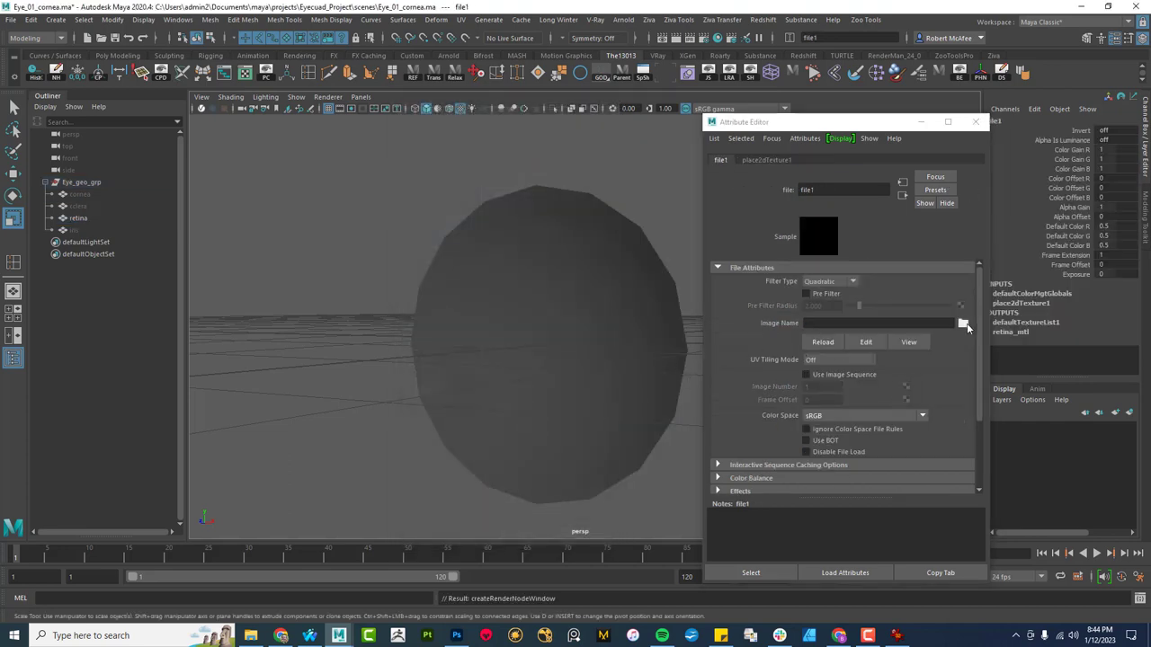
left_click(963, 323)
left_click(424, 154)
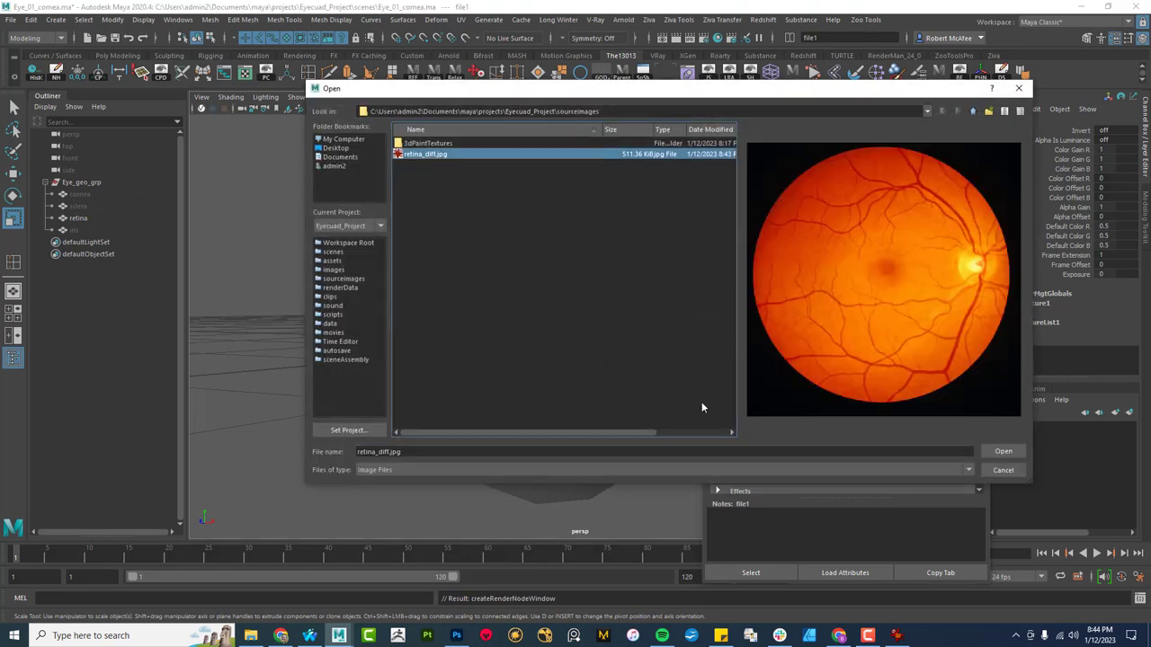
left_click(1003, 450)
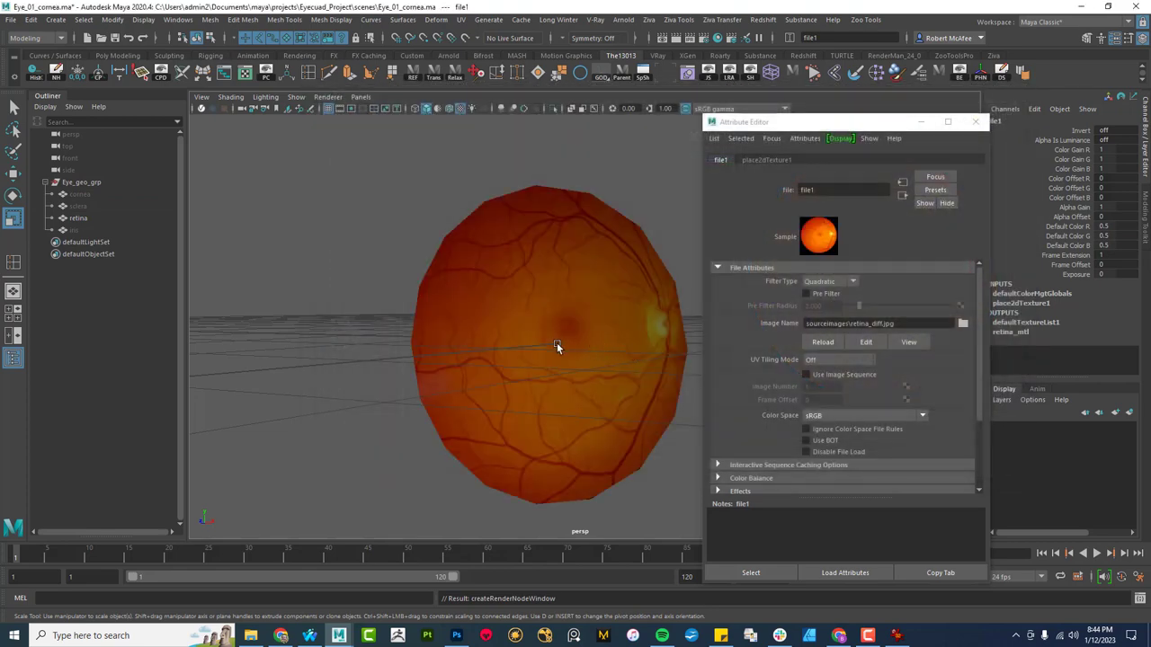
left_click(543, 277)
left_click(813, 161)
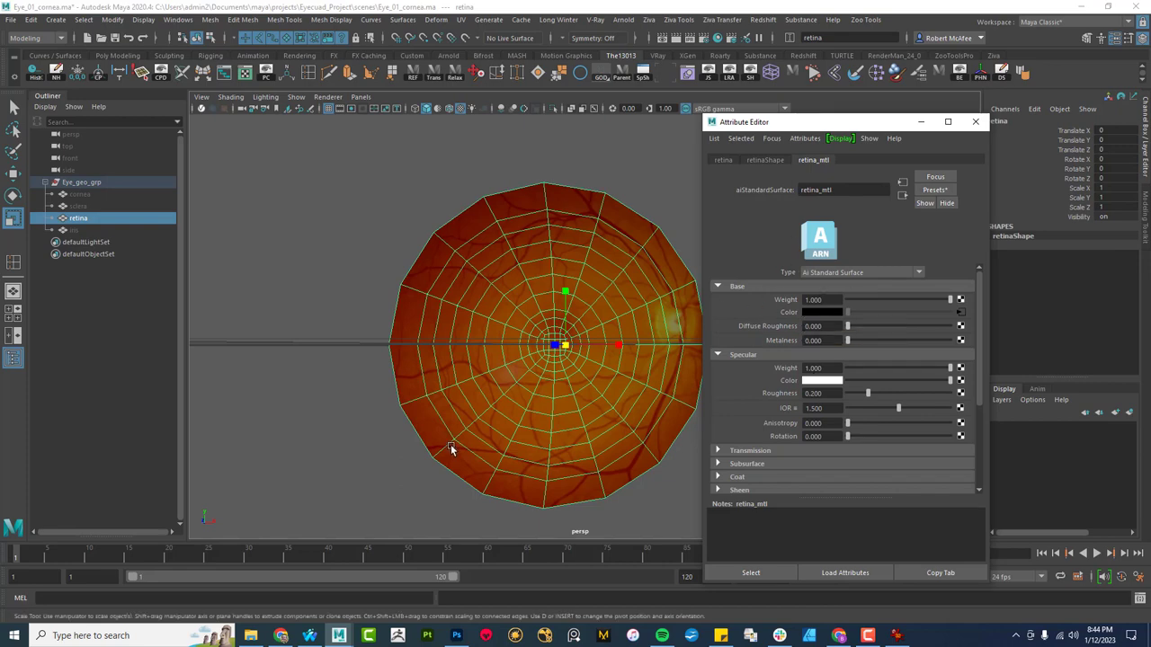
left_click_drag(454, 442, 597, 275, "alt")
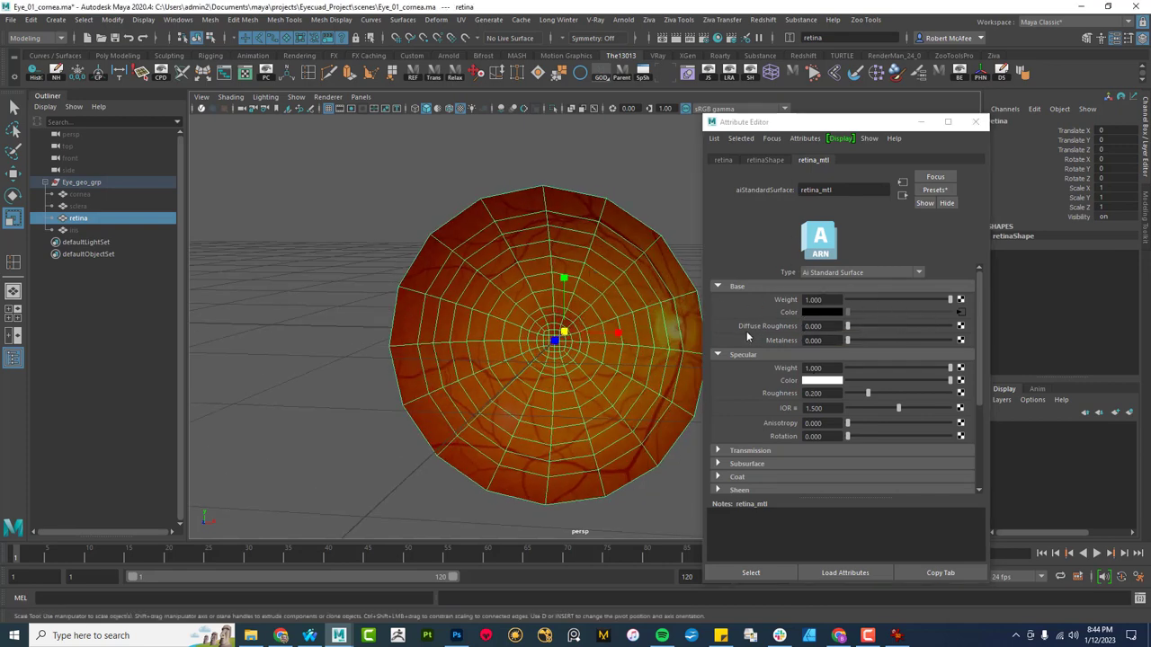
left_click_drag(599, 331, 547, 278, "alt")
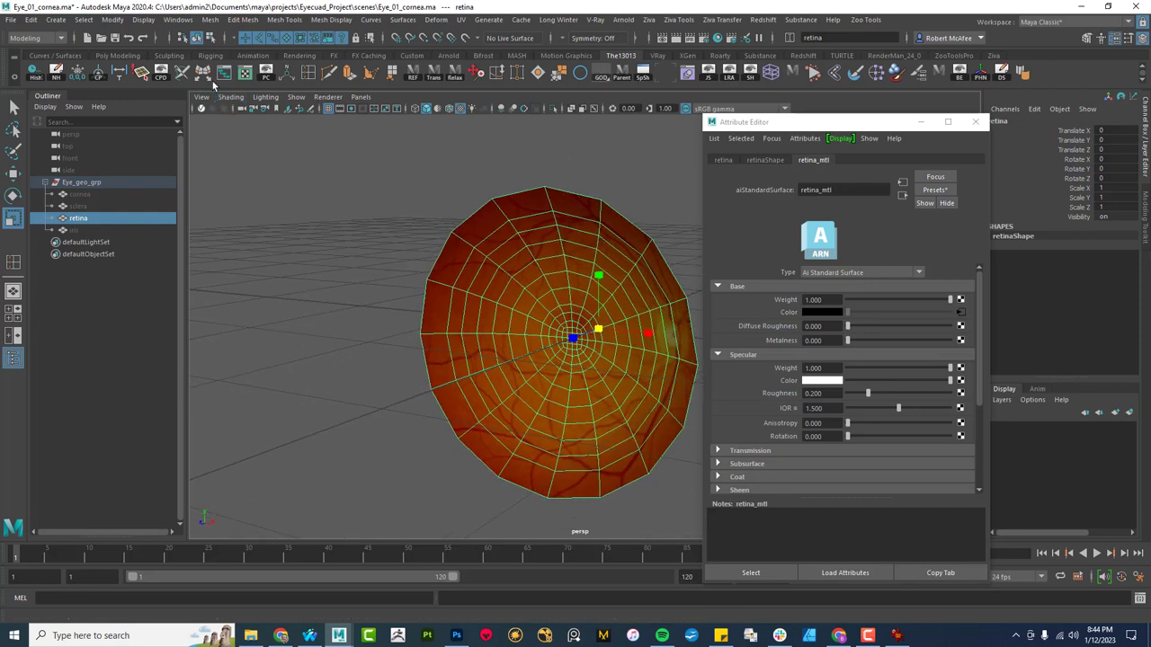
Step: Show the fundus texture in the UV Editor and scale the retina UV shell to fit its circle
left_click(246, 73)
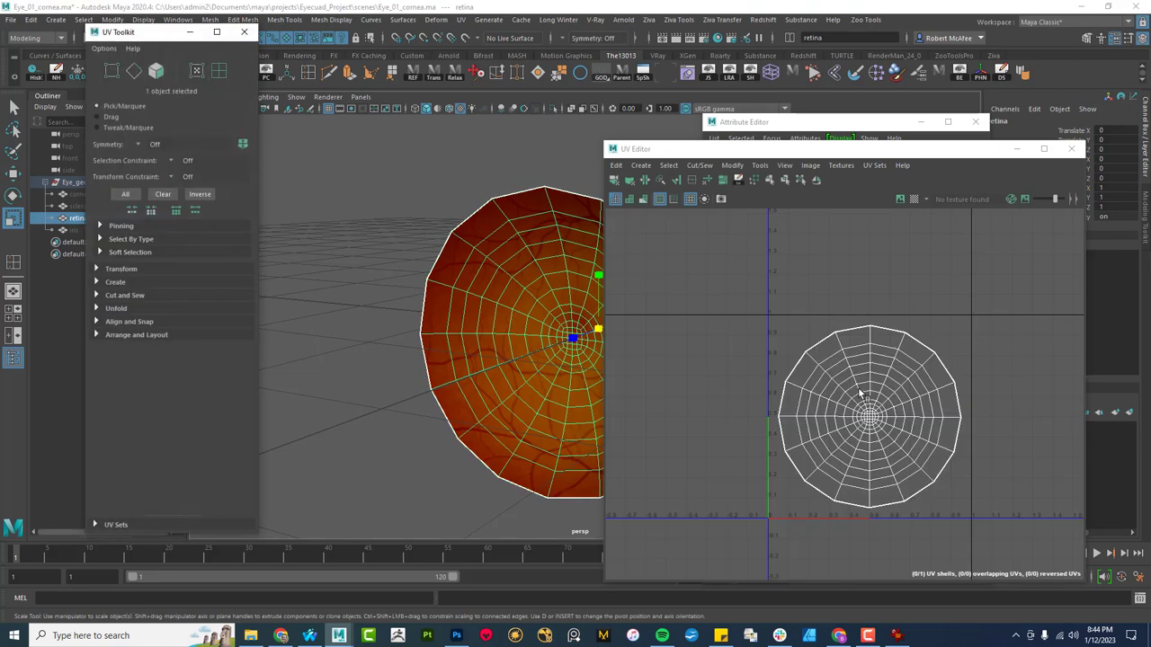
left_click(901, 199)
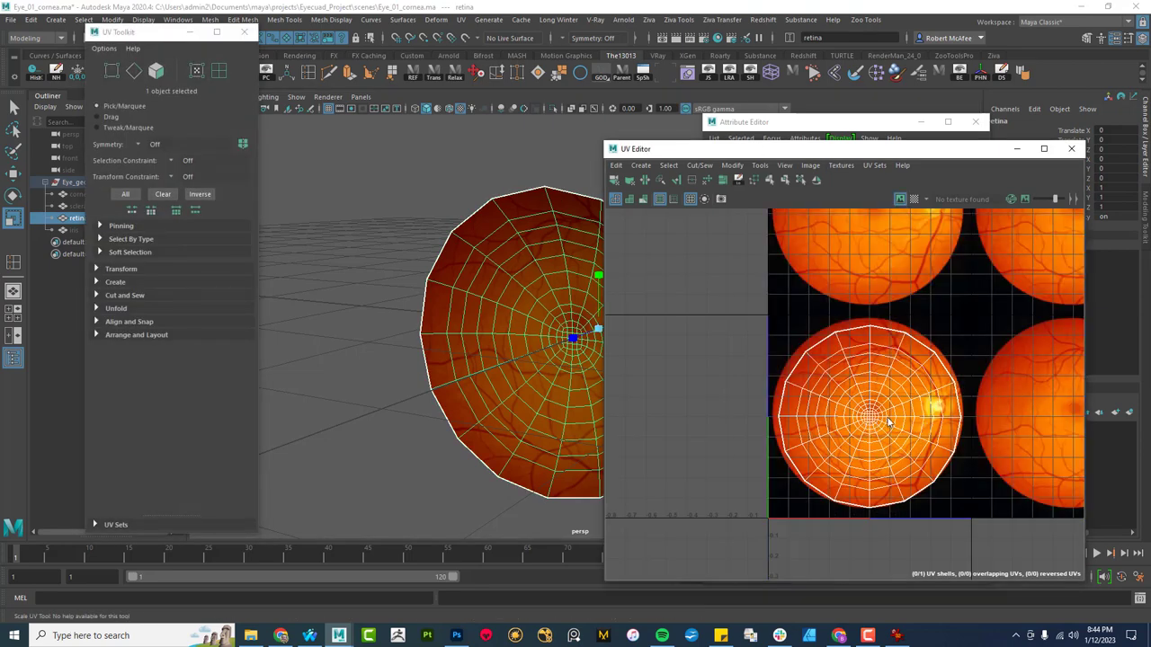
right_click_drag(899, 420, 814, 406)
left_click(891, 414)
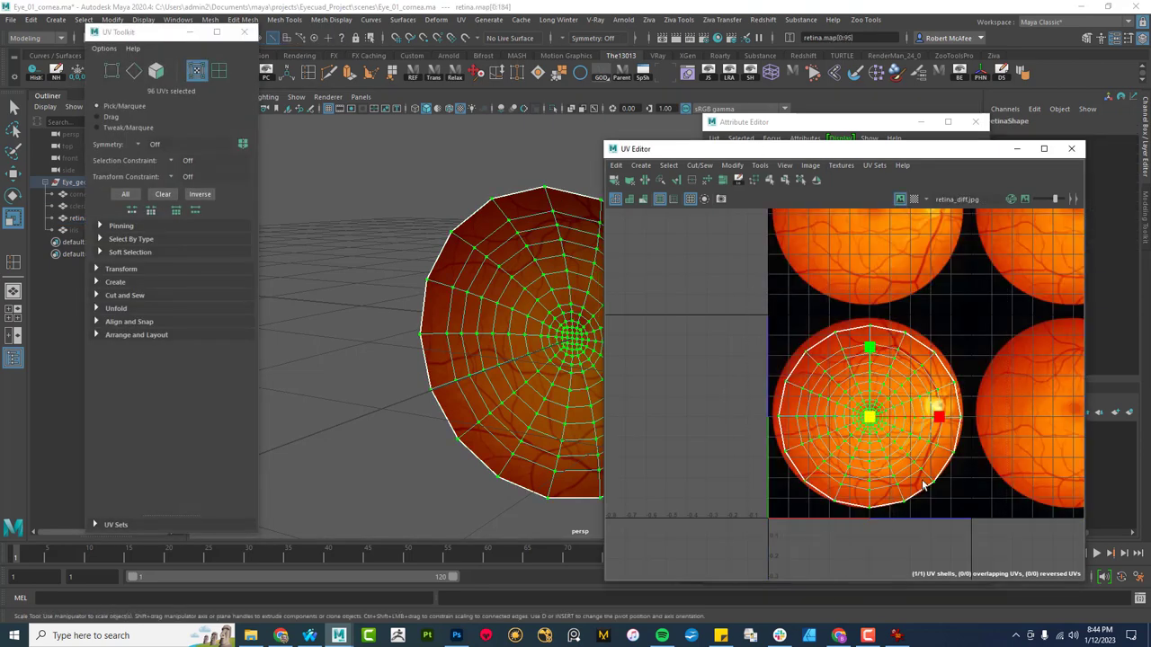
left_click_drag(867, 414, 869, 418)
key("w")
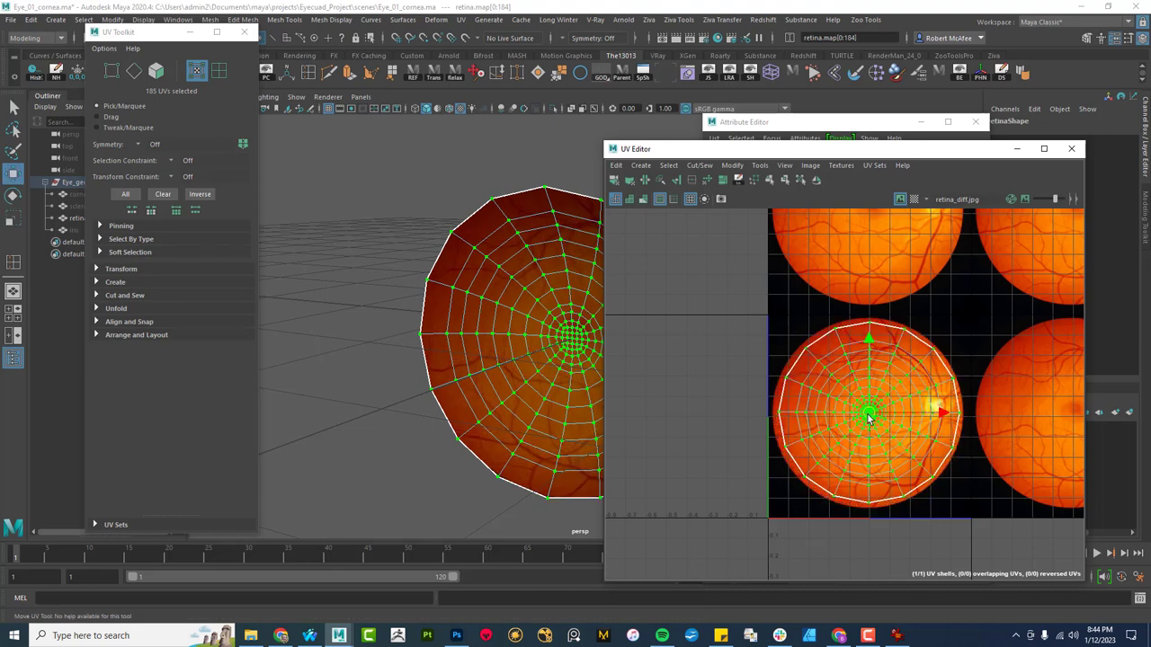
left_click(1071, 148)
right_click_drag(550, 254, 550, 225)
Step: Close the Attribute Editor and UV Toolkit, unhide the iris, and view the Iris_Blue.jpg reference
left_click(615, 264)
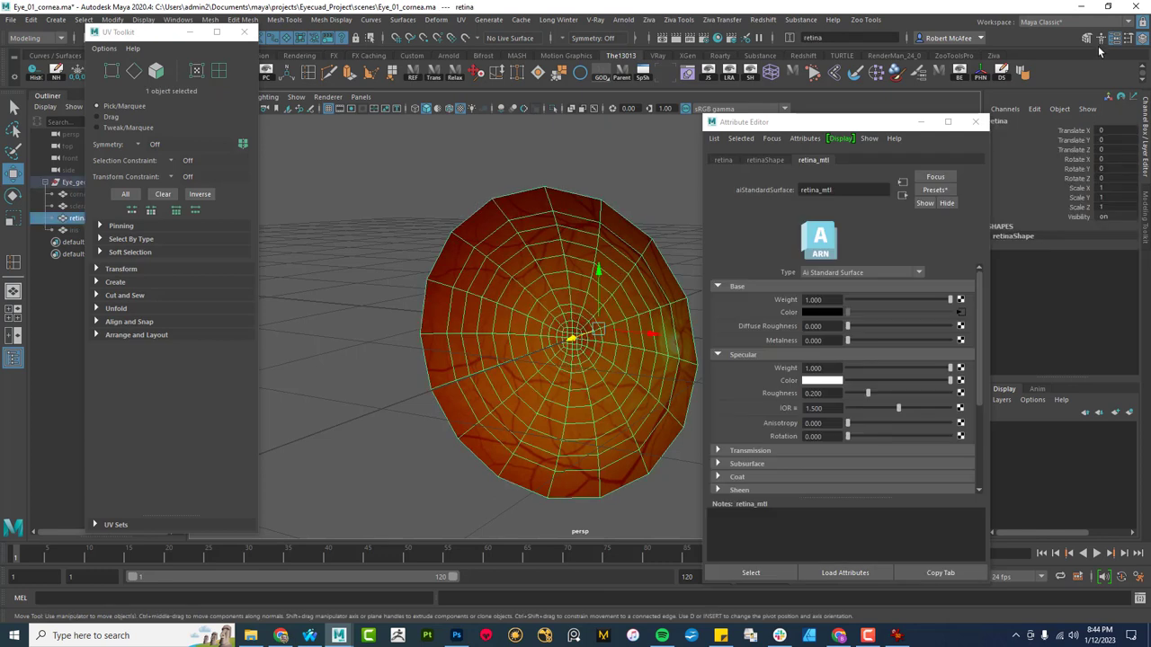
left_click(975, 122)
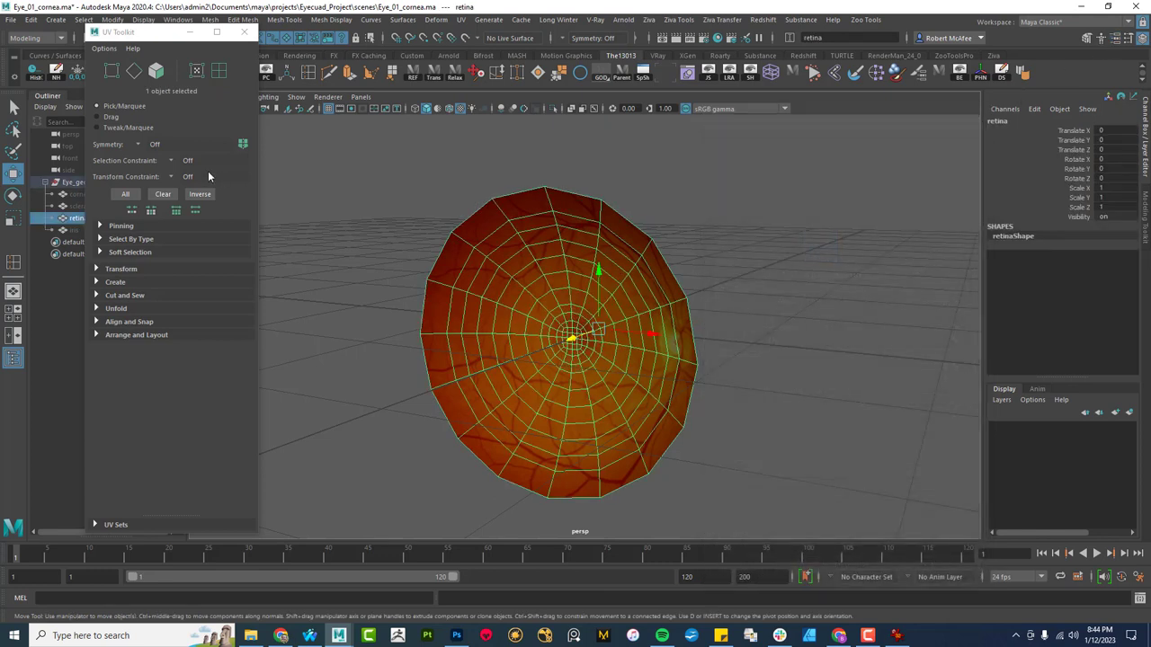
left_click(244, 32)
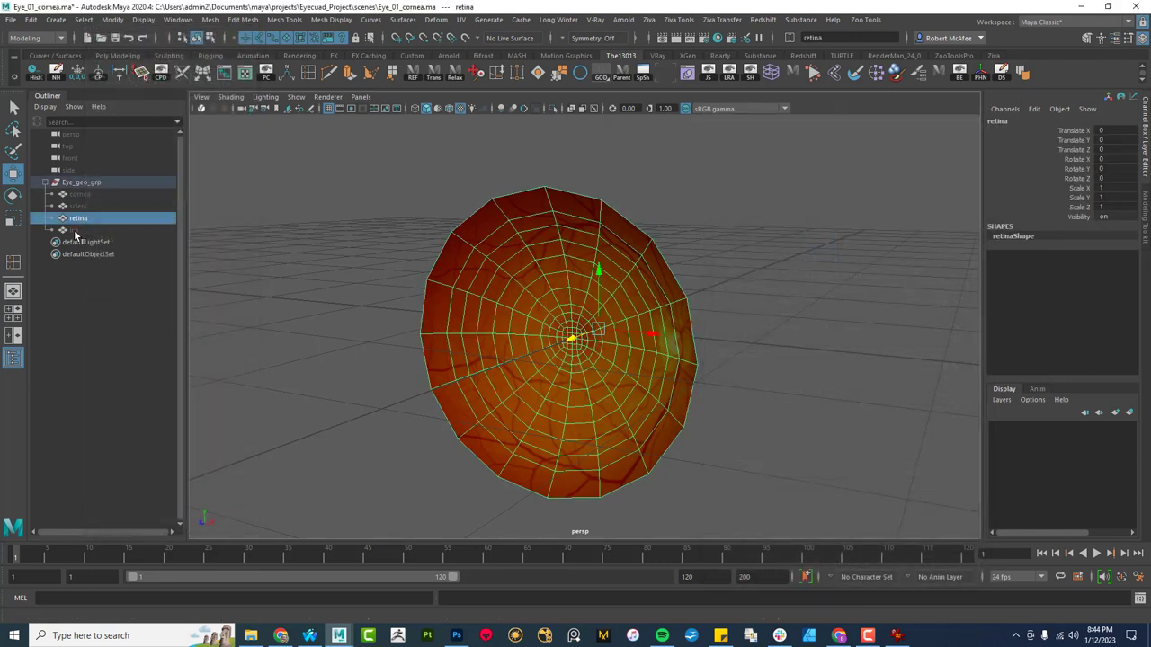
left_click(72, 231)
key("shift+h")
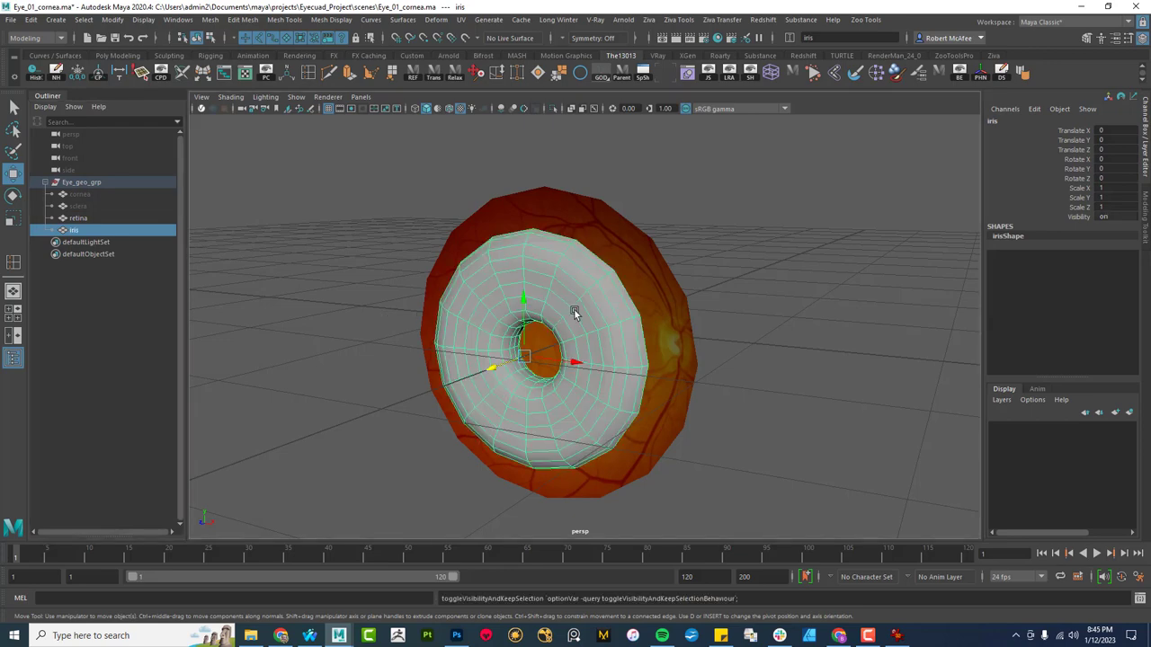
left_click_drag(578, 316, 601, 340, "alt")
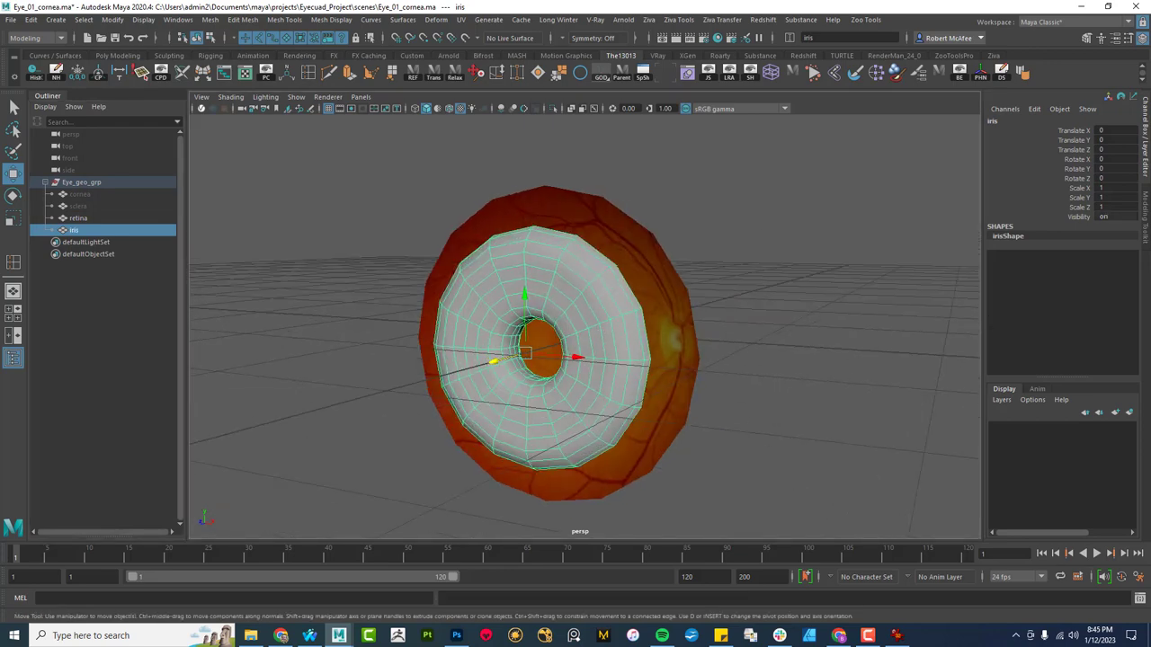
left_click(896, 636)
left_click_drag(1028, 165, 1150, 75)
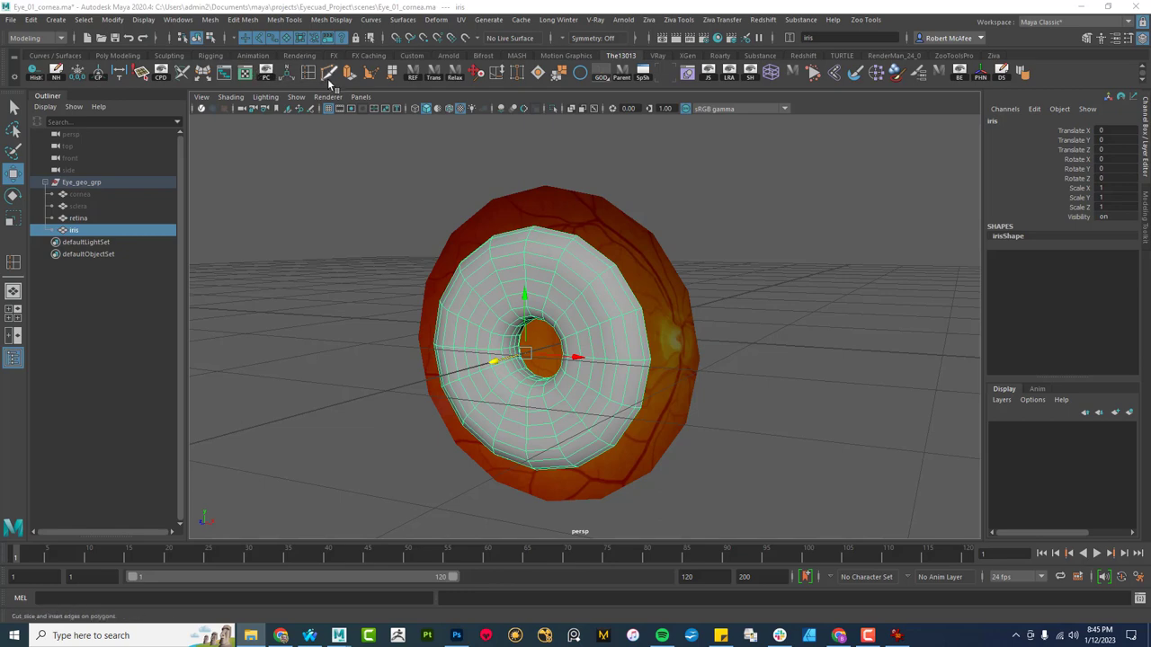
Step: Assign a new aiStandardSurface material to the iris through Hypershade
left_click(717, 38)
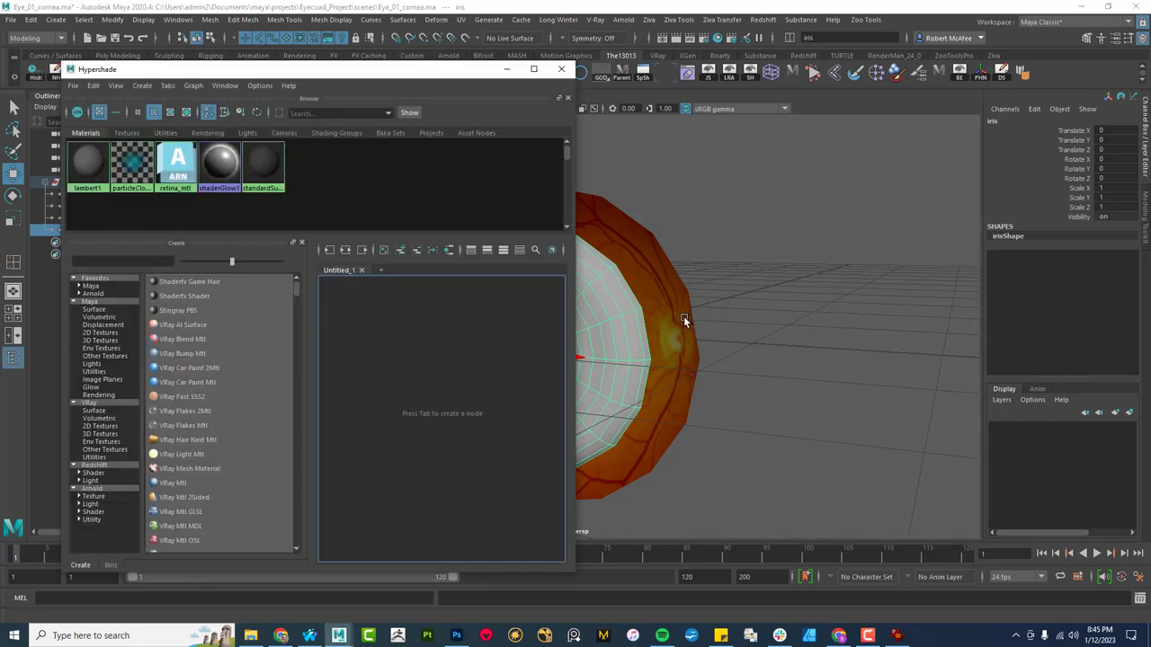
right_click_drag(739, 233, 823, 620)
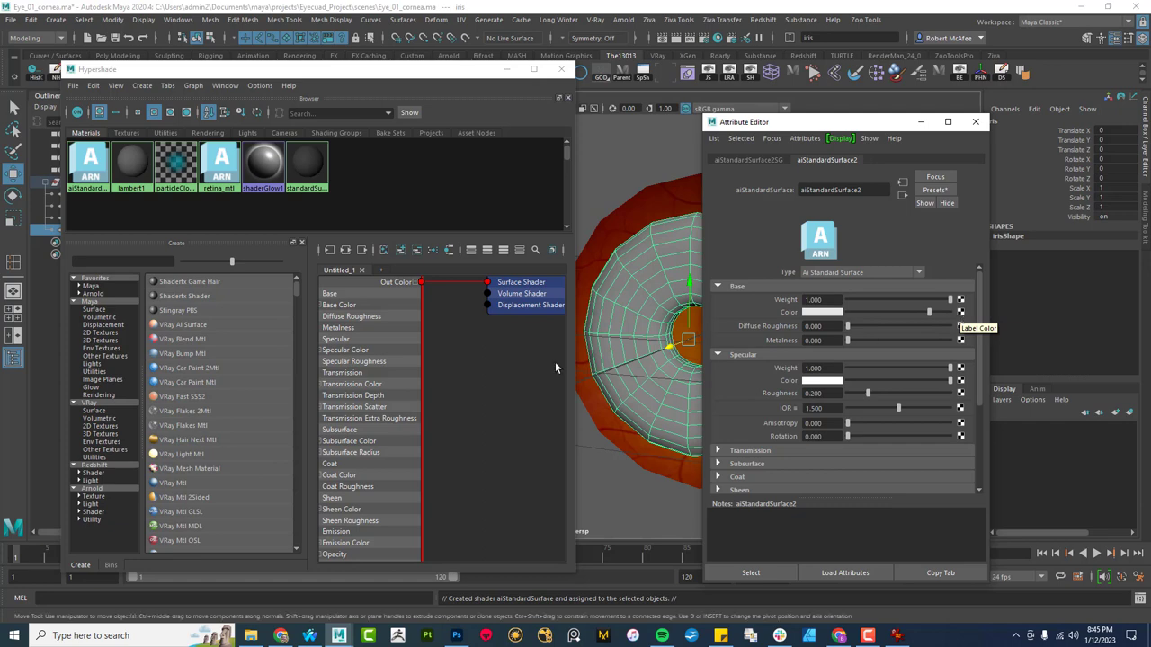
scroll(452, 360, "down", 5)
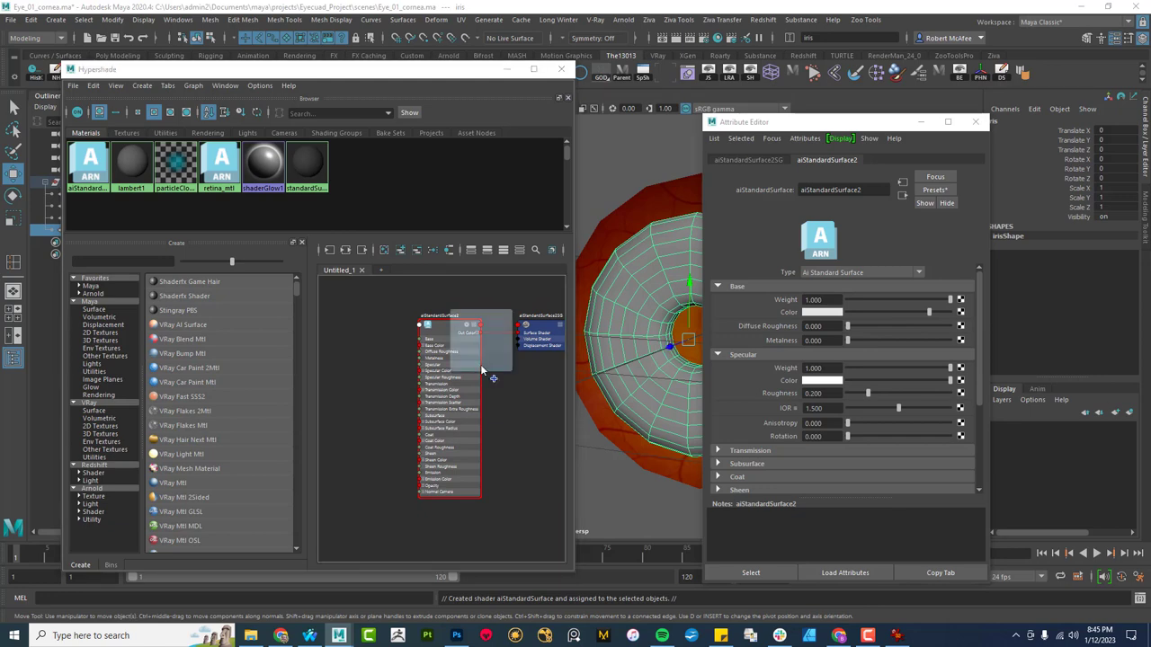
Step: Connect Iris_Blue.jpg to aiStandardSurface2's Base Color and close the editor windows
left_click_drag(399, 471, 382, 438)
left_click_drag(388, 393, 311, 390)
left_click(430, 370)
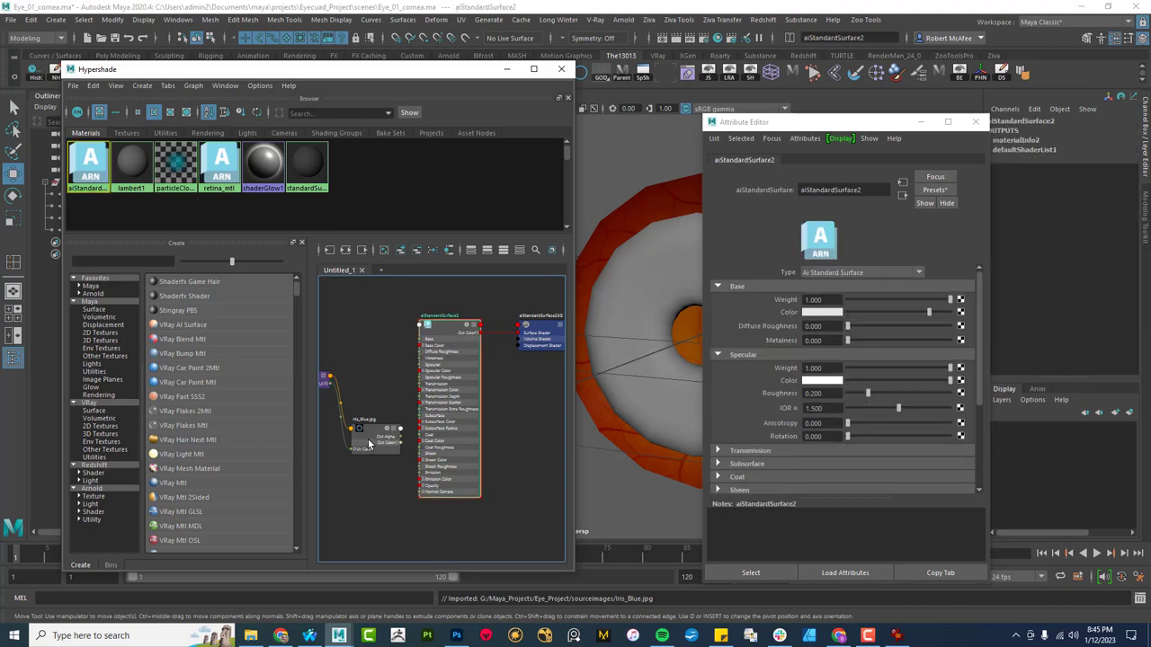
middle_click_drag(368, 444, 791, 309)
left_click(646, 263)
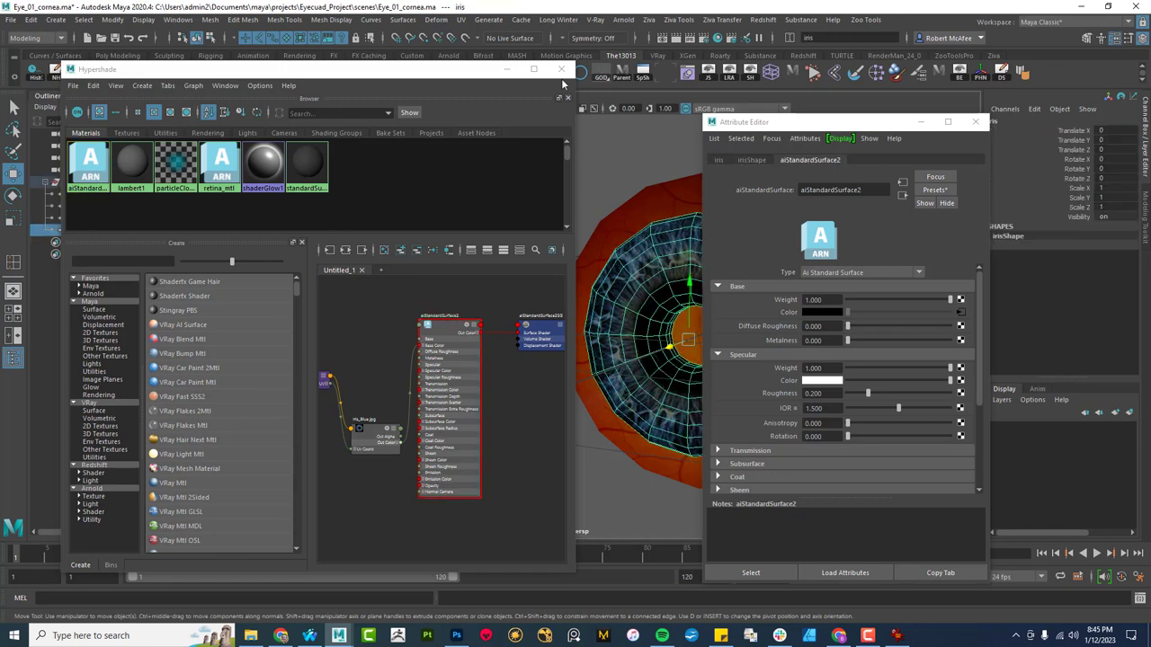
left_click(563, 68)
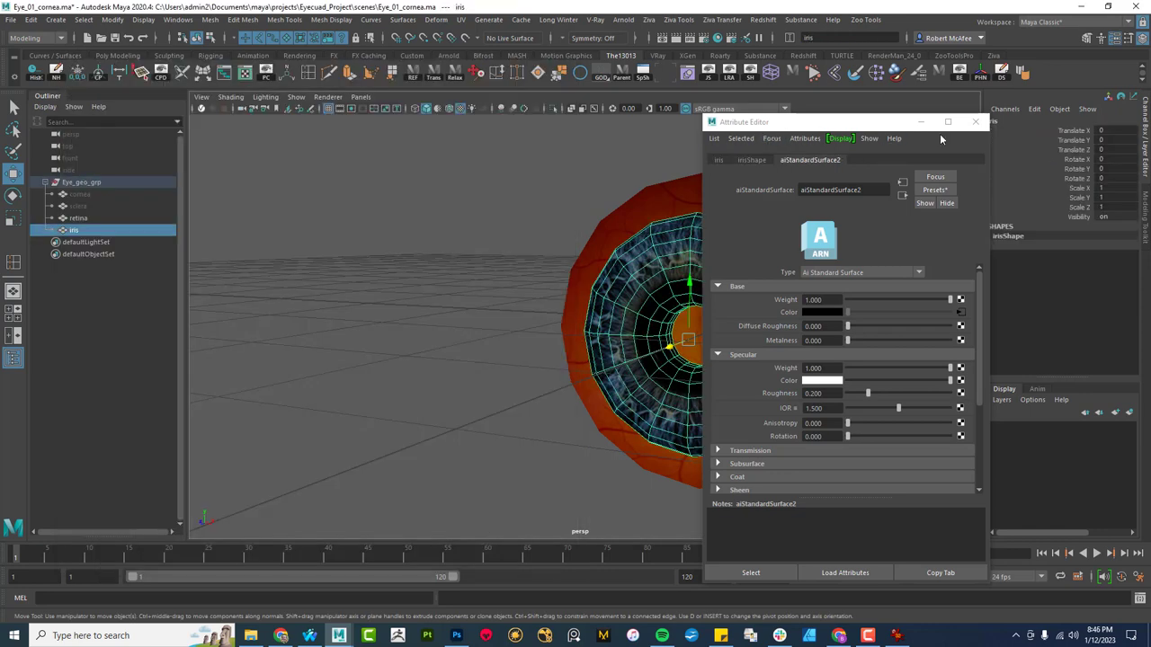
left_click(976, 122)
Step: In the iris UV Editor, select the inner edge loop around the pupil
left_click_drag(612, 314, 670, 295, "alt")
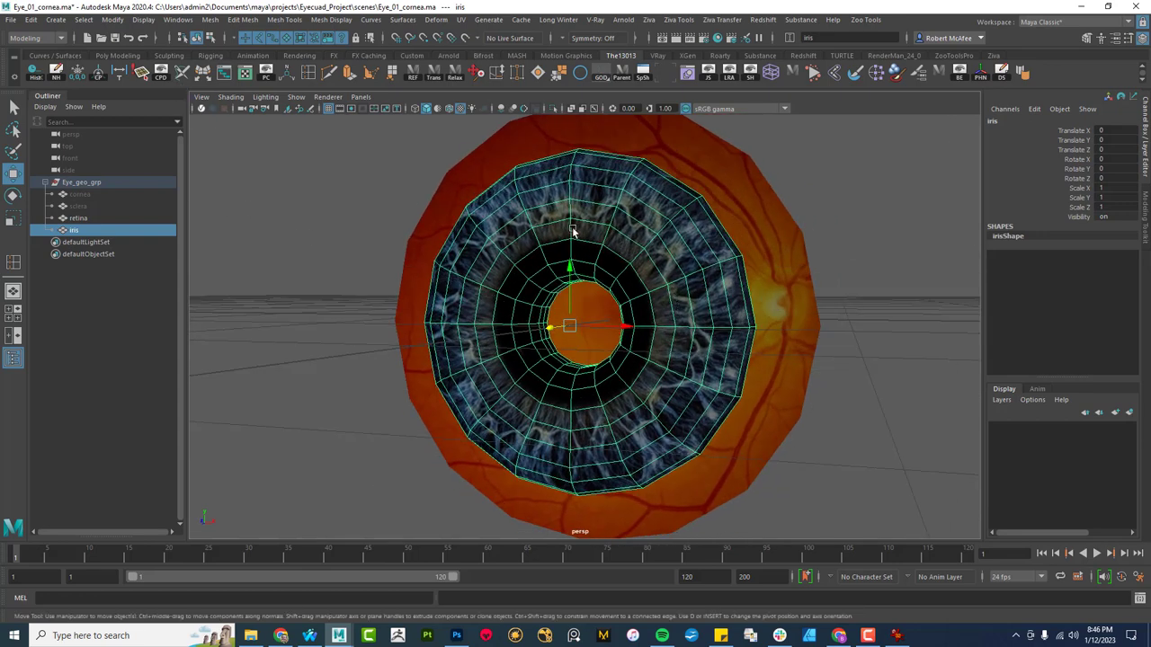
left_click(244, 74)
left_click_drag(572, 274, 458, 292, "alt")
scroll(823, 440, "up", 2)
scroll(915, 458, "up", 1)
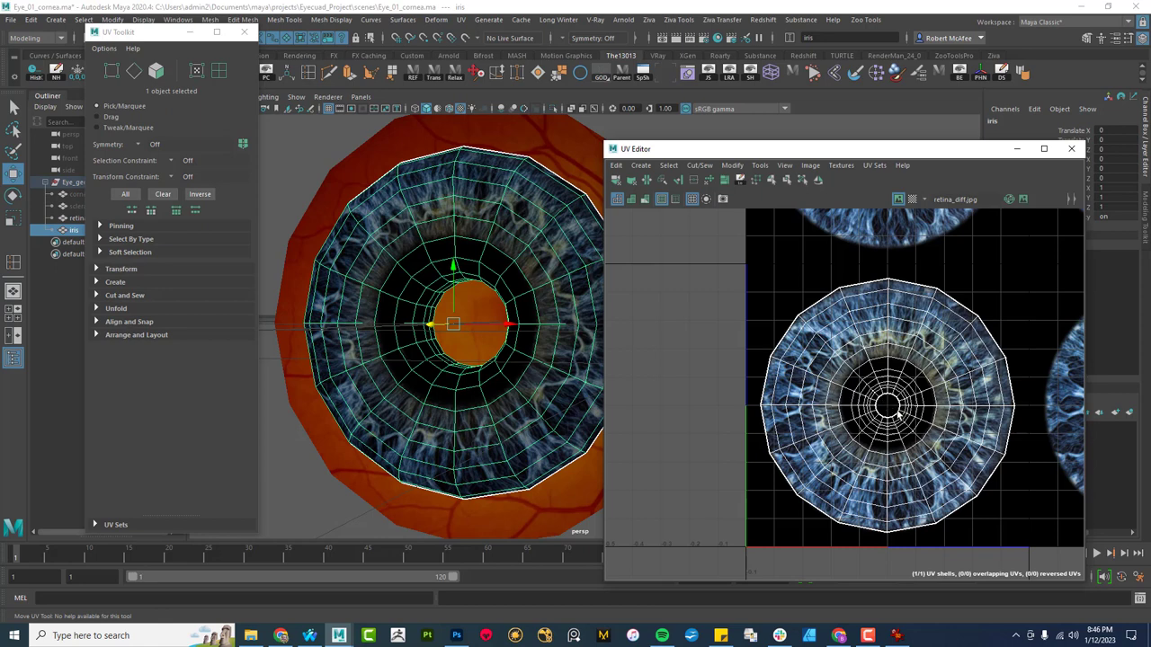
right_click(897, 407)
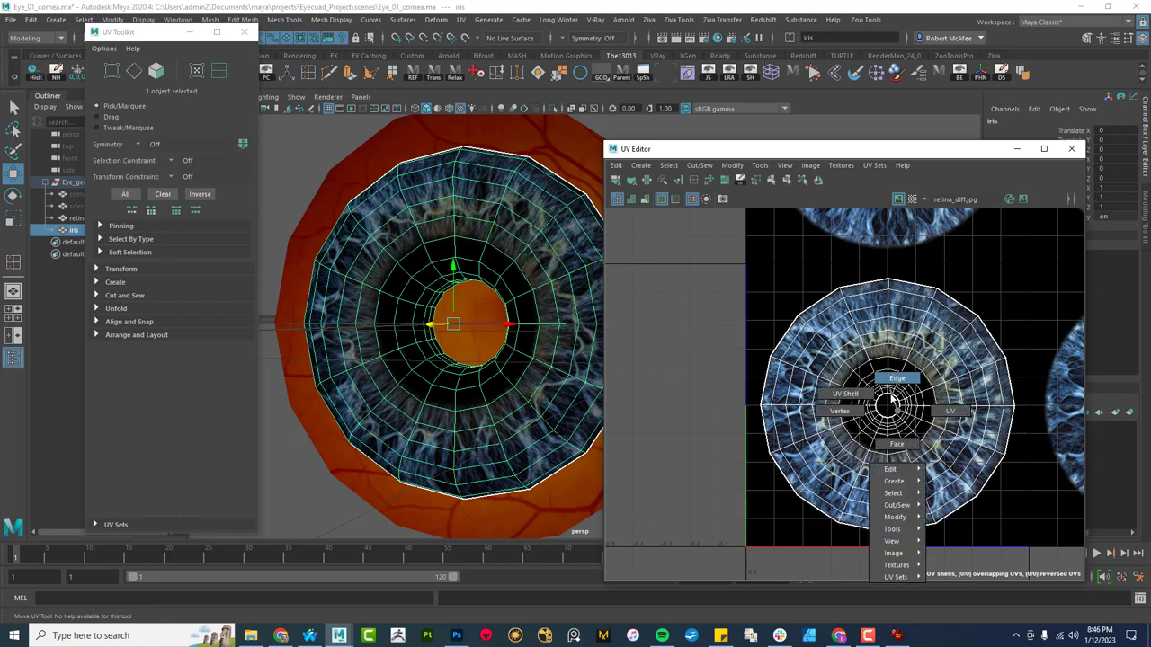
right_click_drag(896, 407, 897, 379)
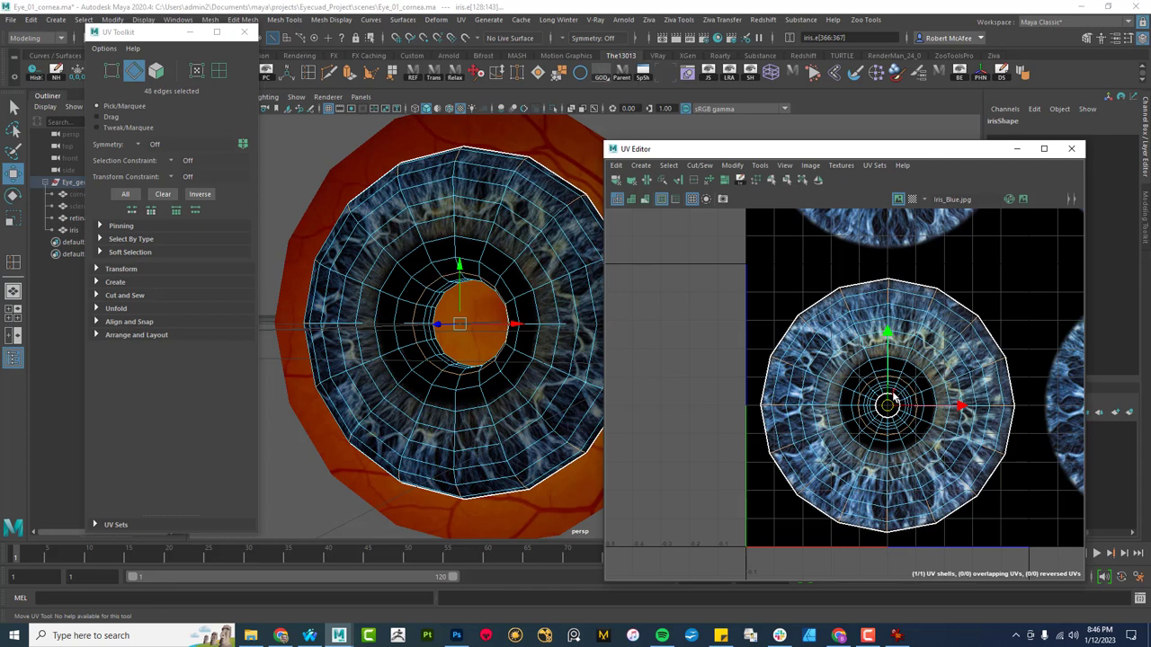
double_click(895, 398)
double_click(895, 399)
Step: Scale the inner iris UVs outward with soft selection, then enlarge the pupil ring further
key("r")
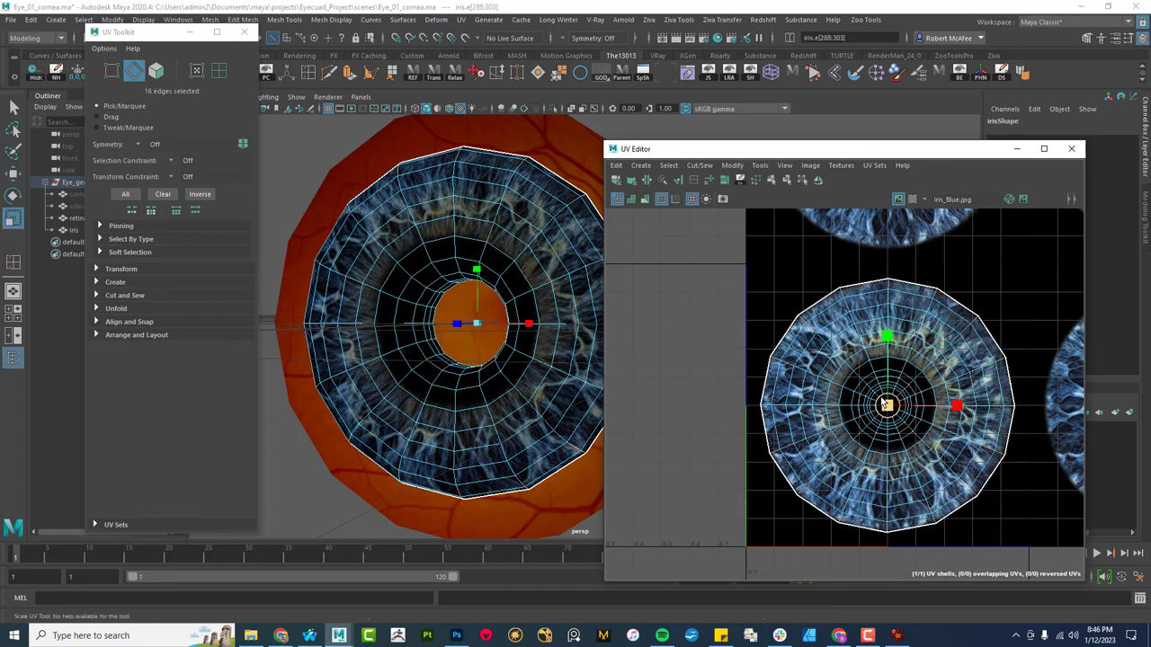
key("b")
left_click_drag(886, 433, 984, 447)
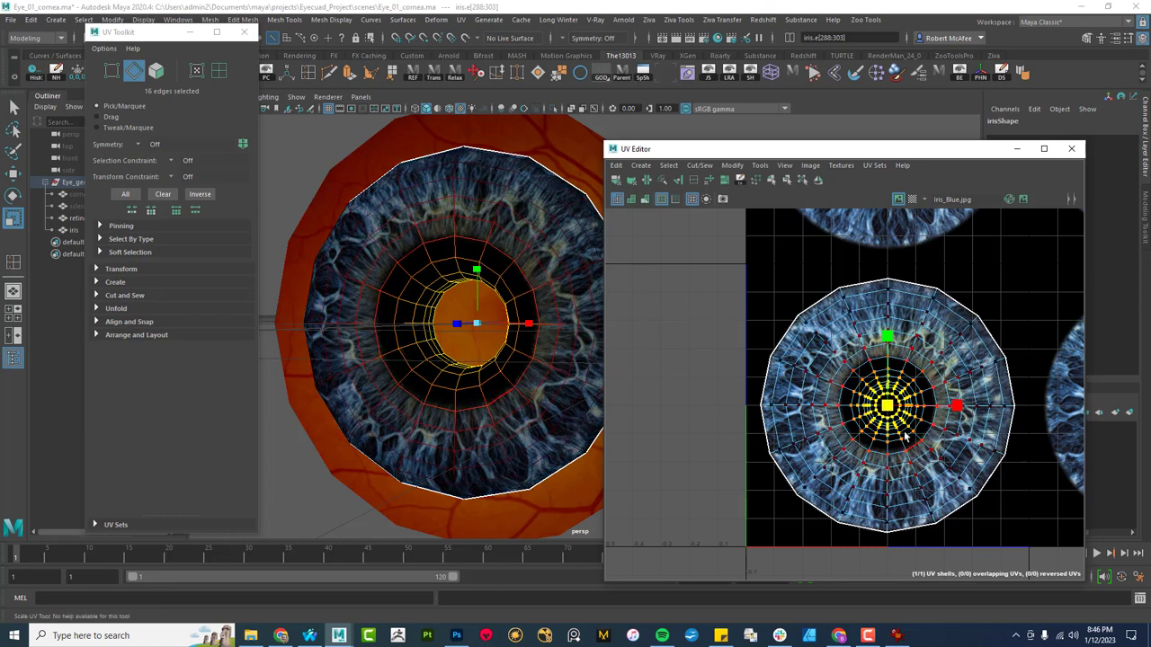
left_click_drag(892, 407, 991, 411)
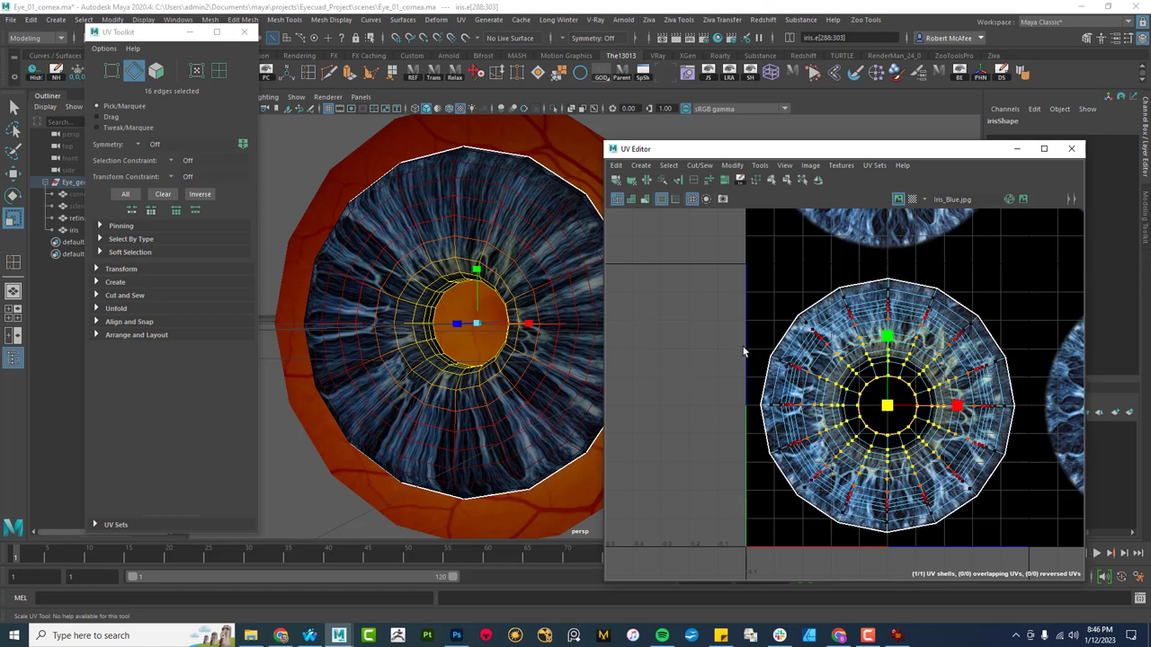
left_click(888, 437)
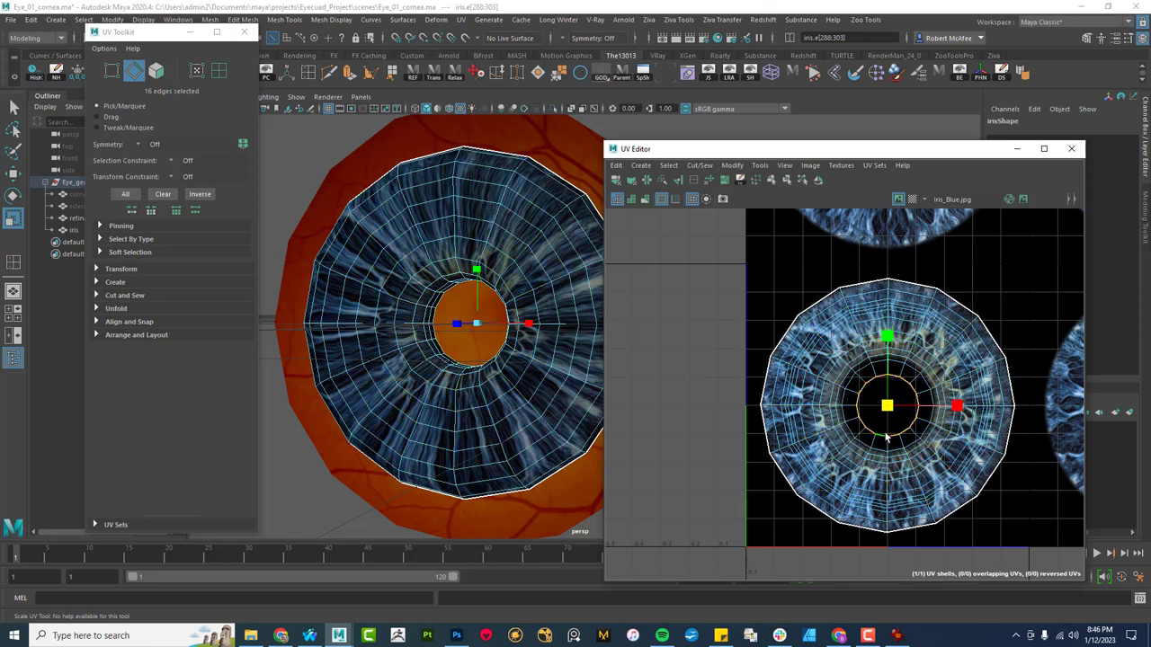
left_click_drag(887, 408, 911, 404)
left_click_drag(419, 351, 424, 299, "alt")
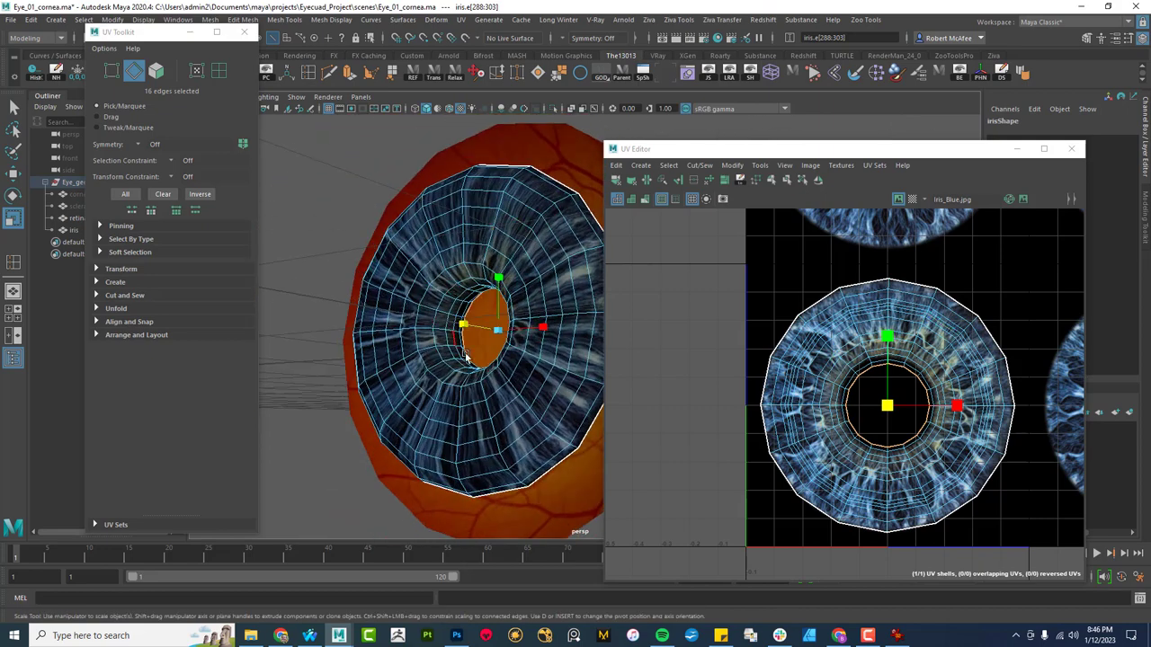
left_click_drag(490, 342, 552, 249, "alt")
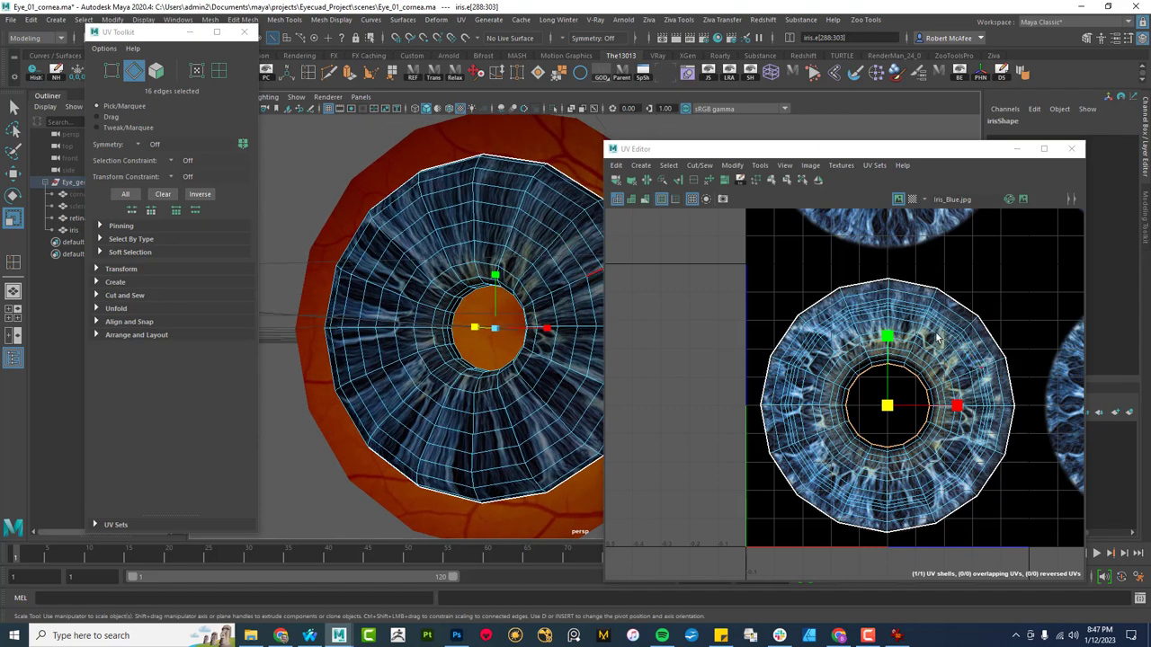
Step: Convert the iris edge selection to UVs and shrink it by one ring
right_click_drag(915, 335, 951, 328)
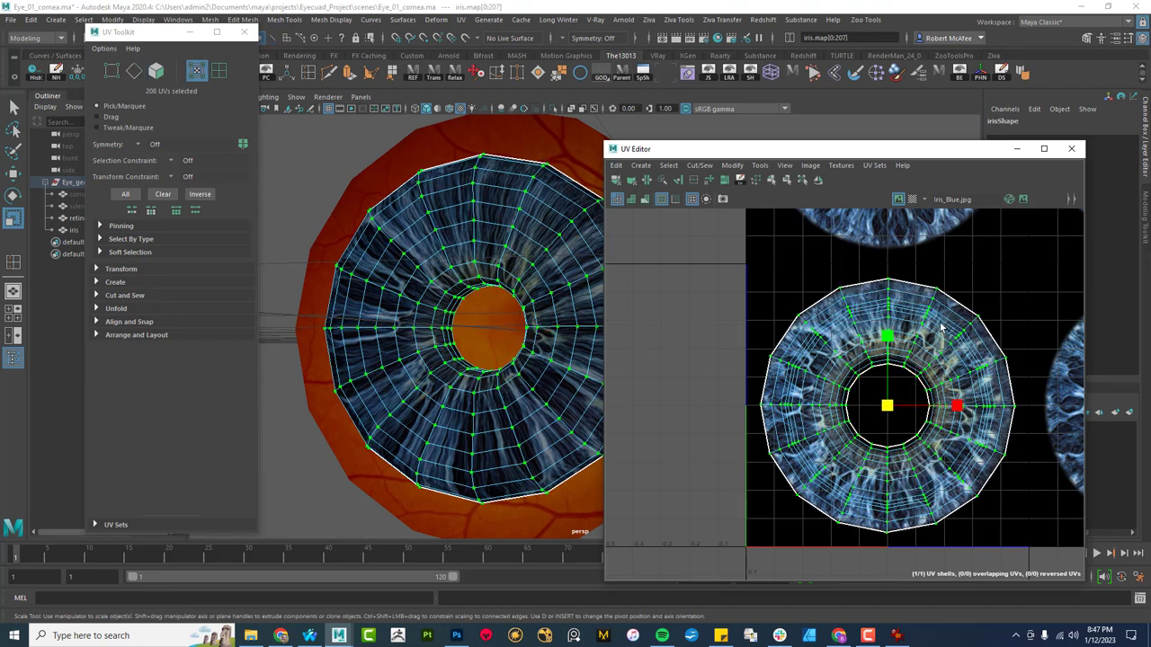
right_click(941, 328, "shift")
right_click(941, 328, "ctrl")
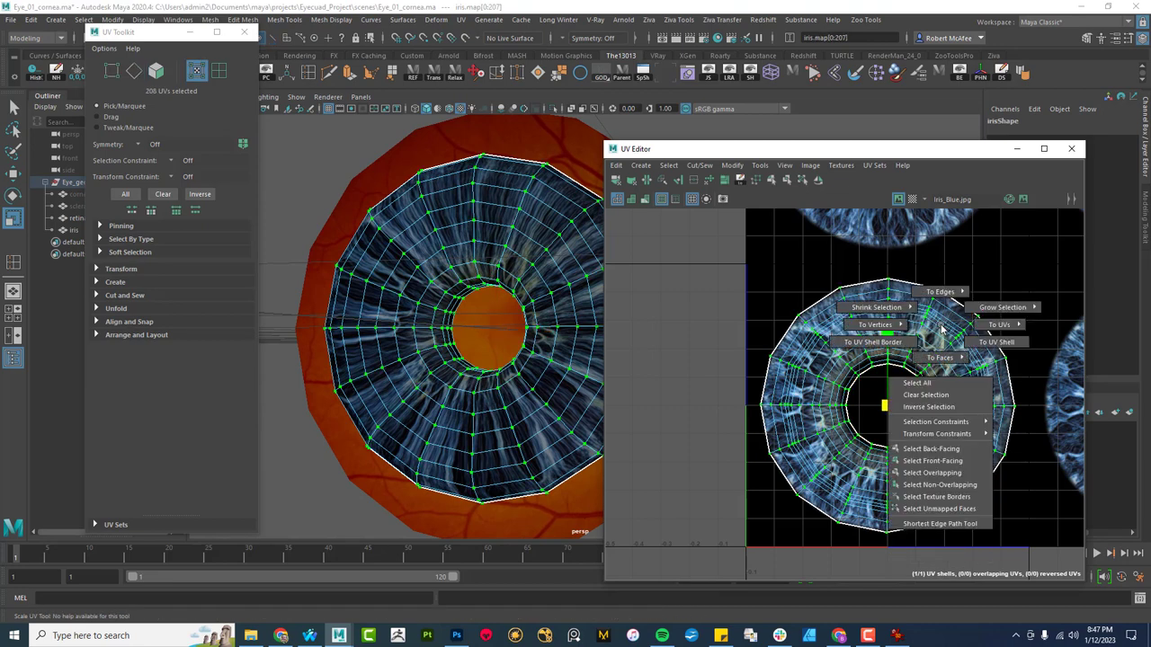
mouse_move(877, 307)
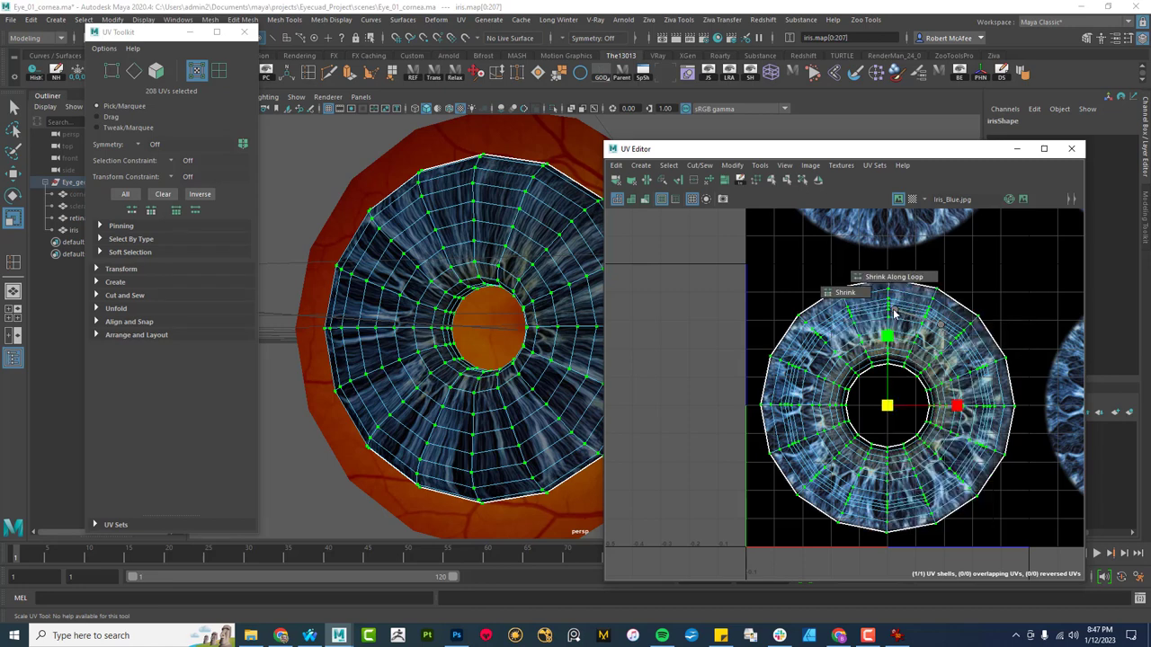
left_click(826, 294)
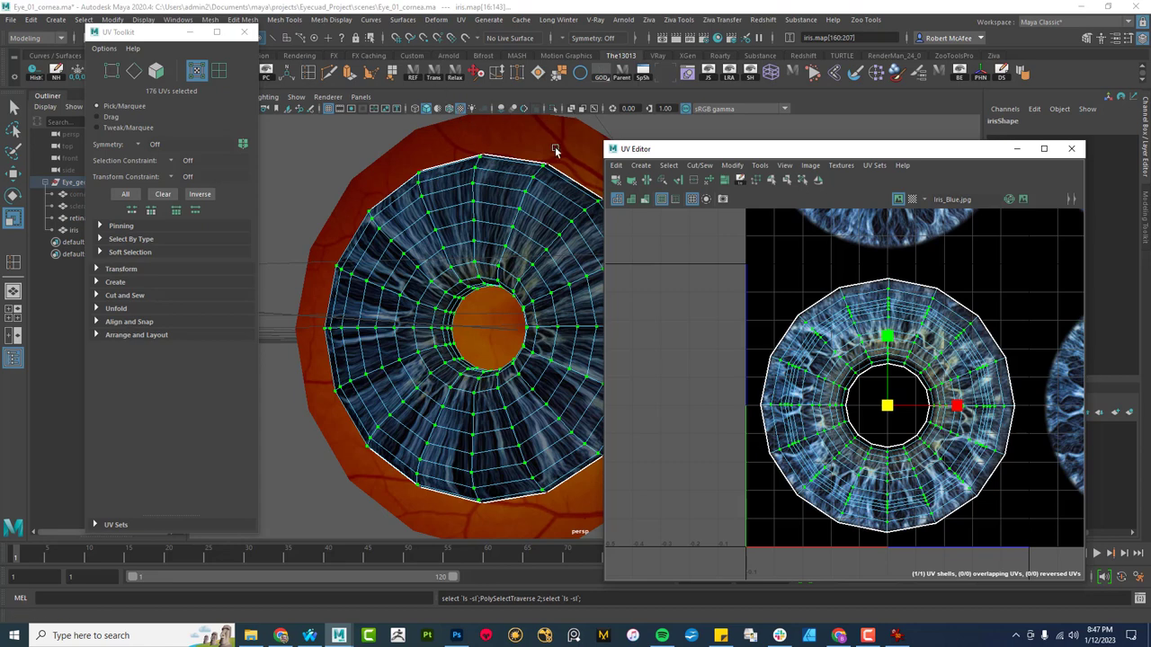
Step: Unfold the selected iris UVs and check the texture in the viewport
left_click(708, 179)
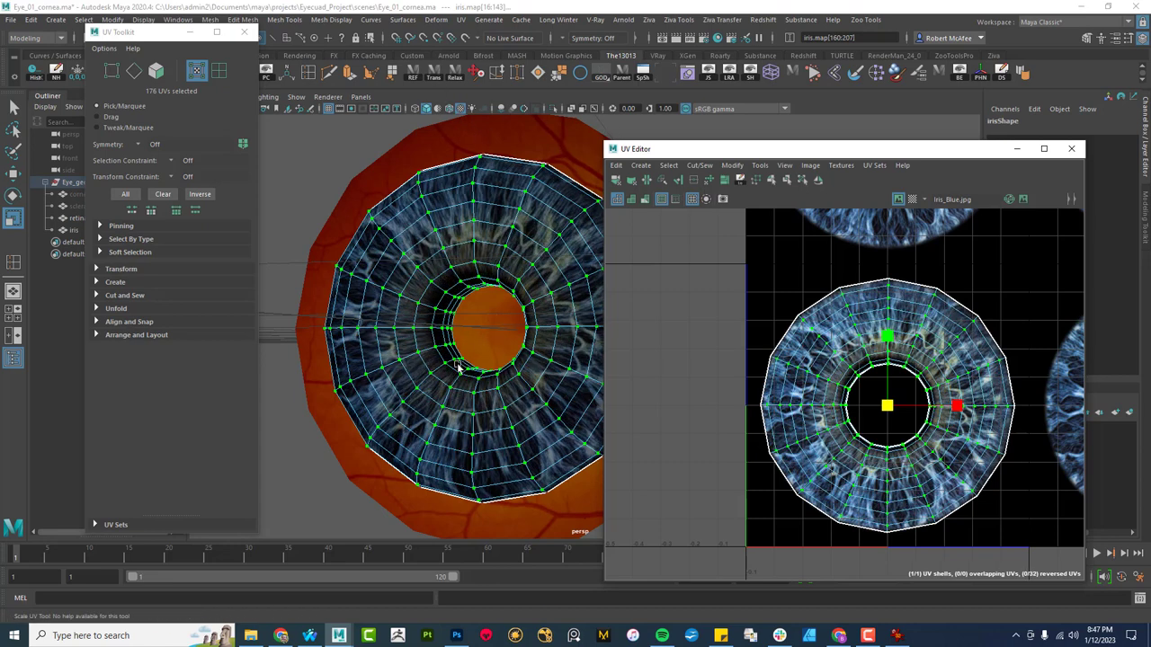
left_click_drag(456, 360, 449, 192, "alt")
right_click_drag(449, 192, 482, 178)
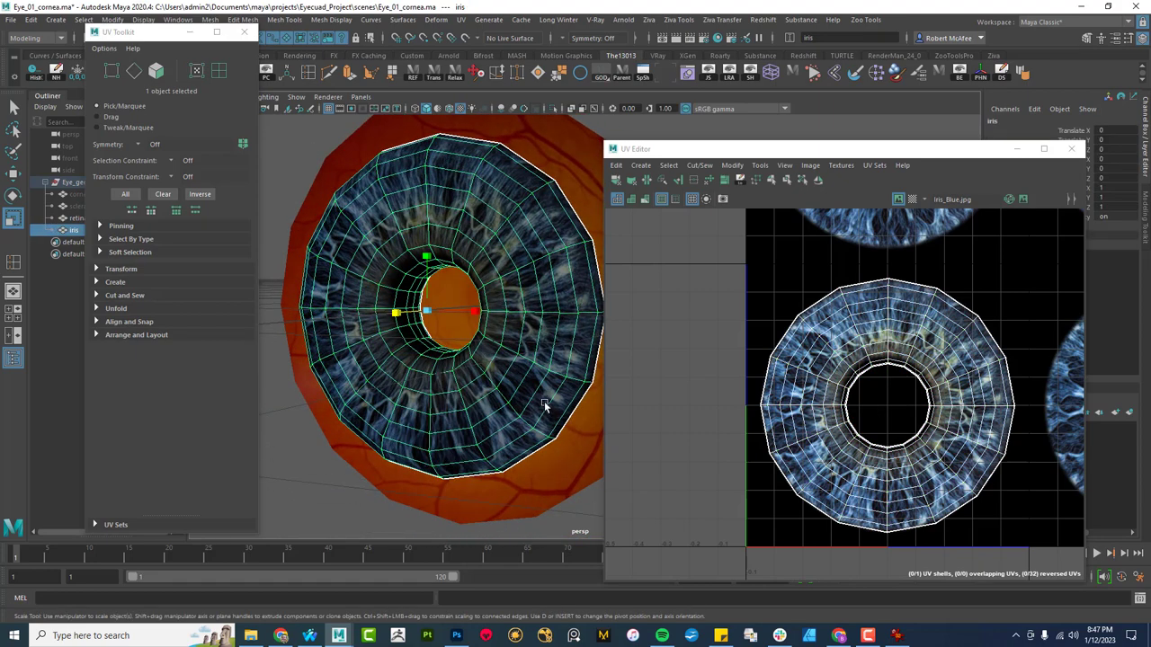
Step: Close the UV Editor and return the eye model to Object Mode in a frontal view
left_click(1071, 148)
left_click_drag(634, 392, 711, 413, "alt")
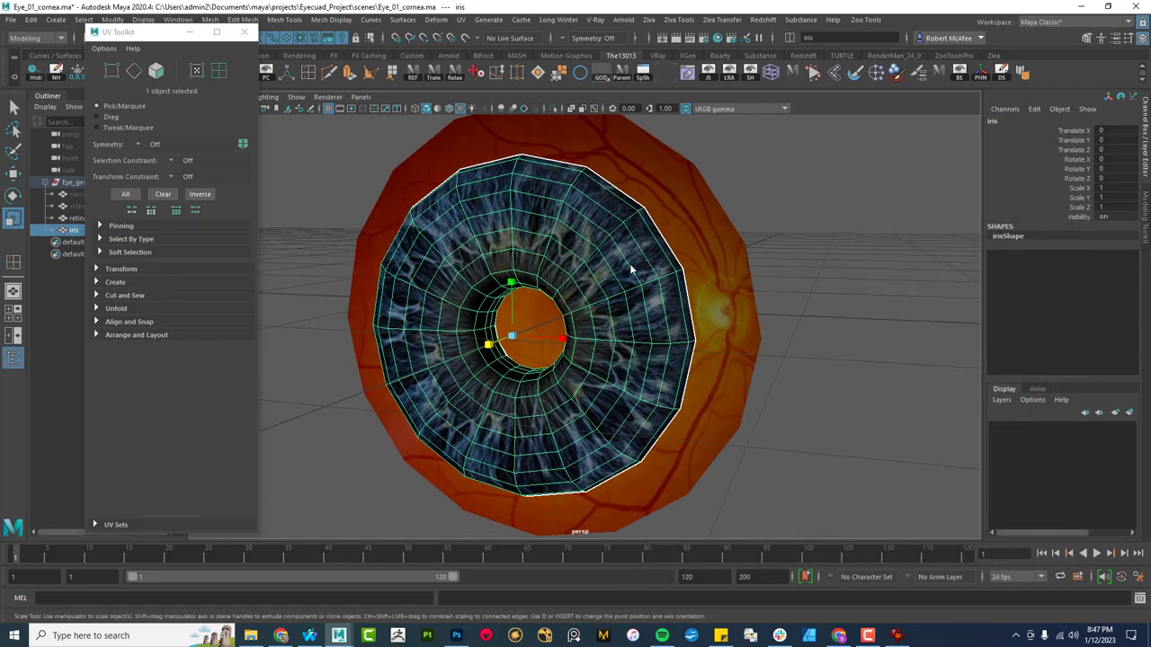
right_click_drag(630, 262, 632, 261)
left_click_drag(842, 440, 681, 370, "alt")
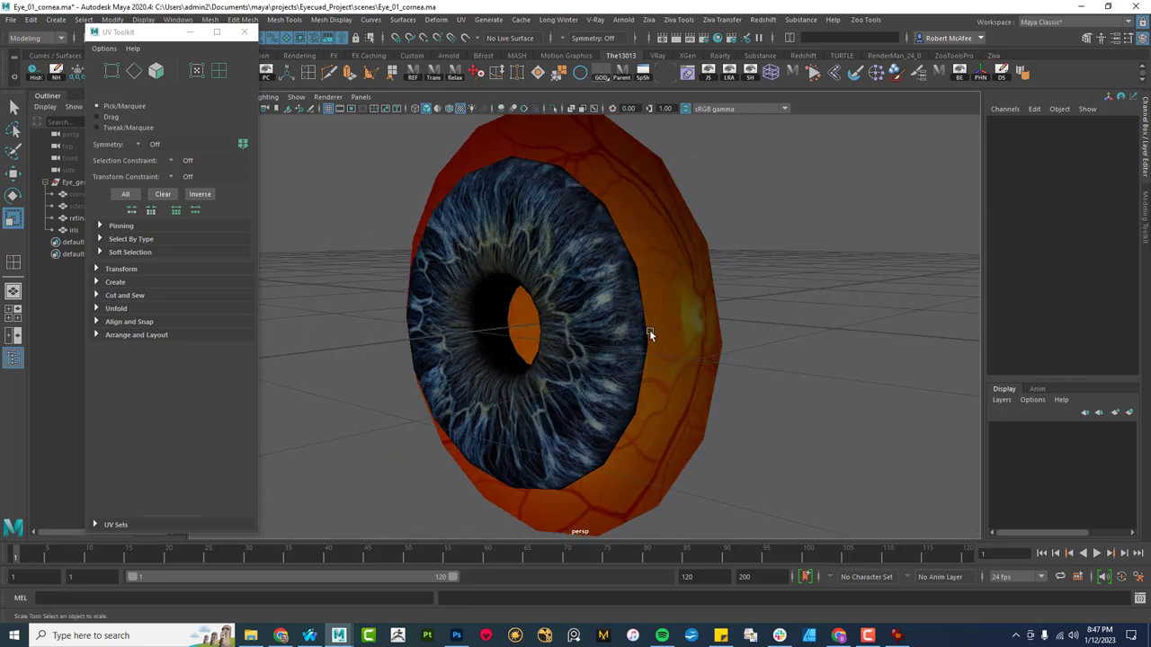
left_click_drag(603, 354, 583, 361, "alt")
Step: Check ZBrush and the retina image in Photoshop, then bring the Maya eye scene back
left_click(867, 635)
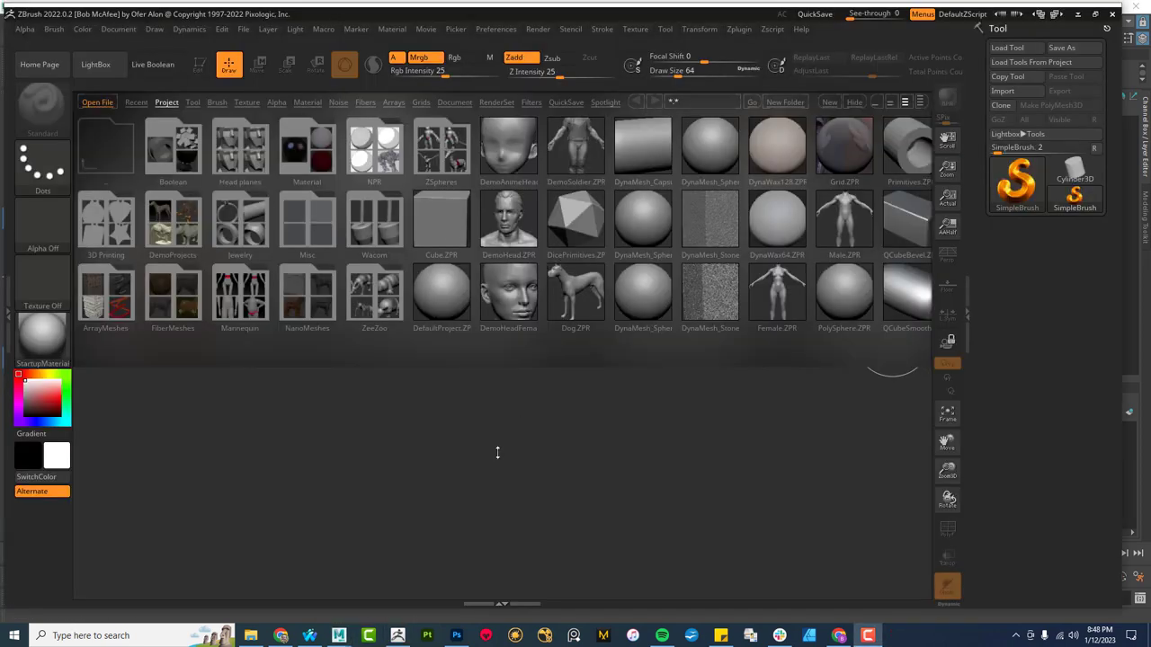
left_click(457, 636)
left_click(1135, 7)
mouse_move(338, 636)
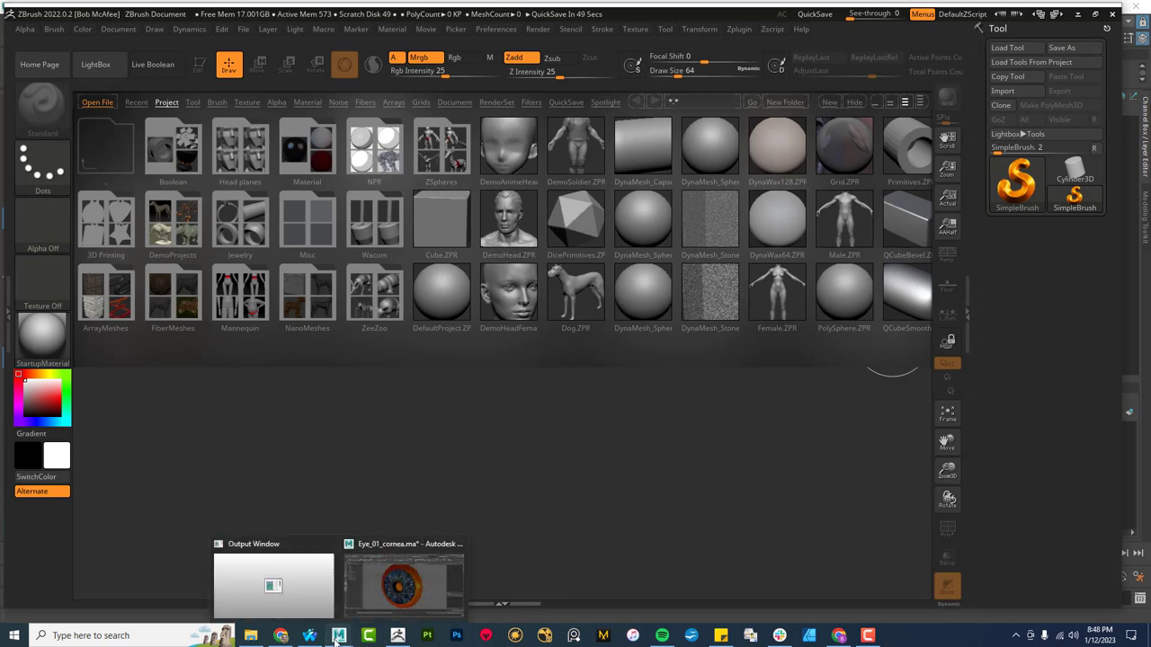
left_click(403, 585)
Step: Export the selected iris mesh via Export Selection as 'iris' with the OBJexport file type
left_click(588, 179)
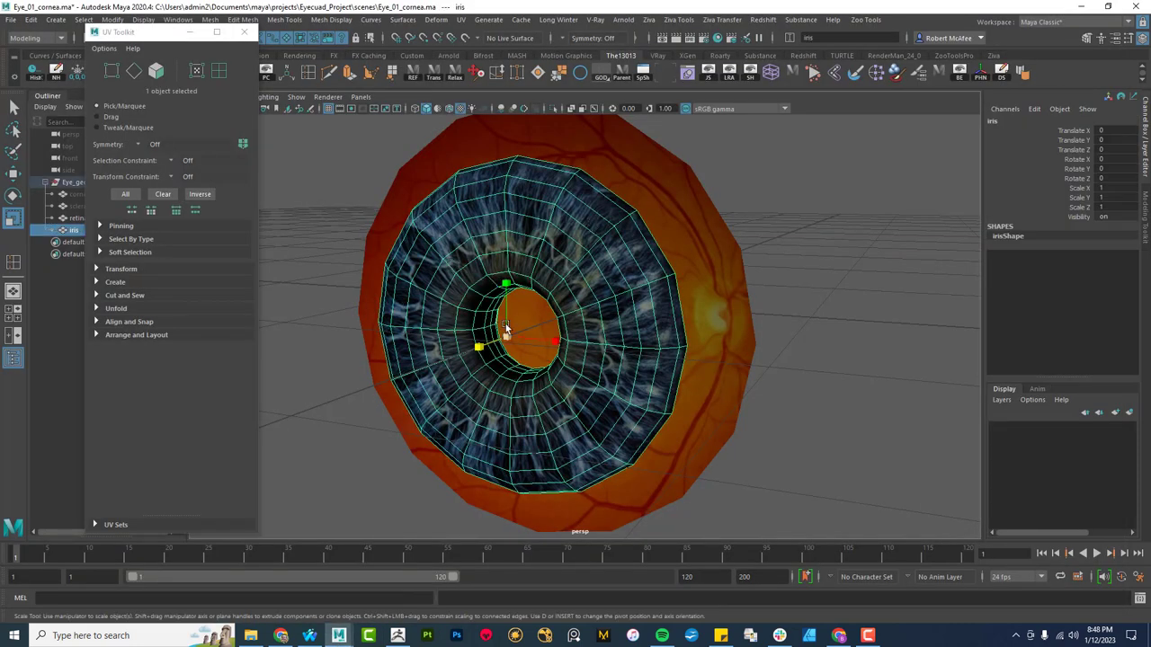
left_click(11, 21)
left_click(68, 176)
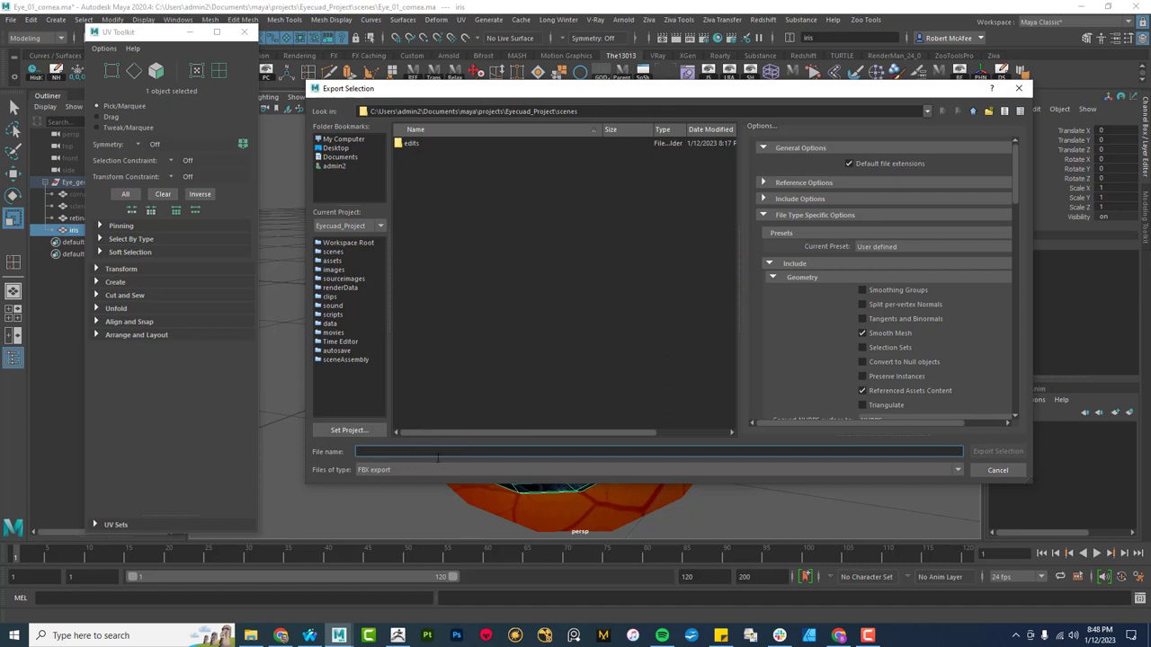
left_click(435, 471)
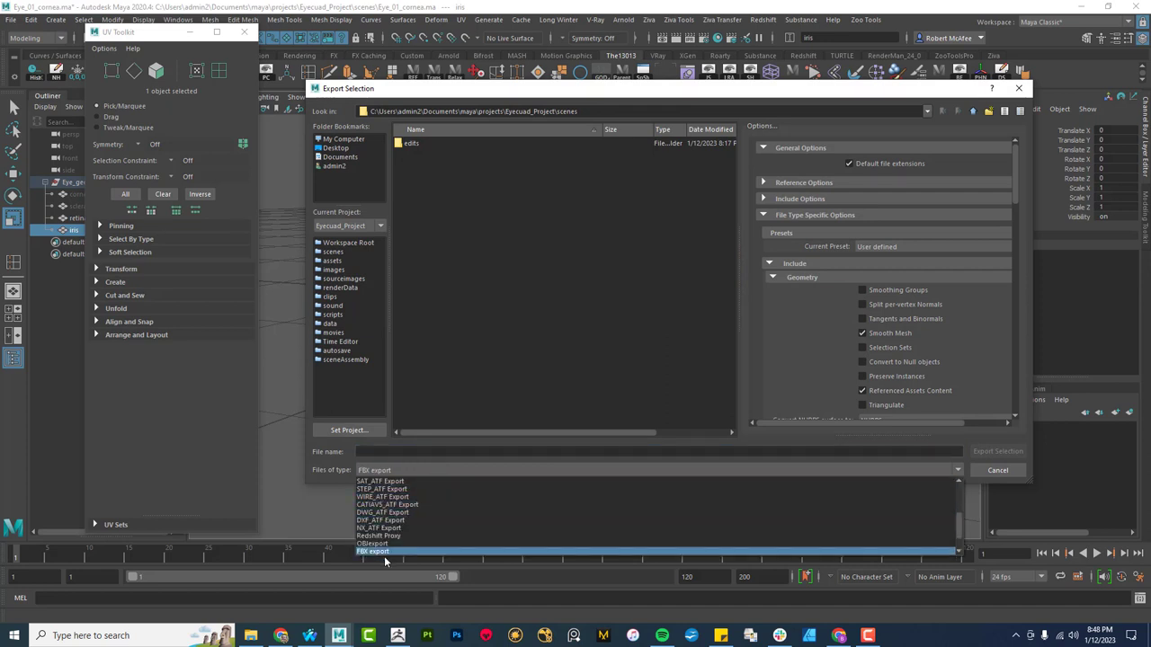
left_click(376, 544)
left_click(414, 453)
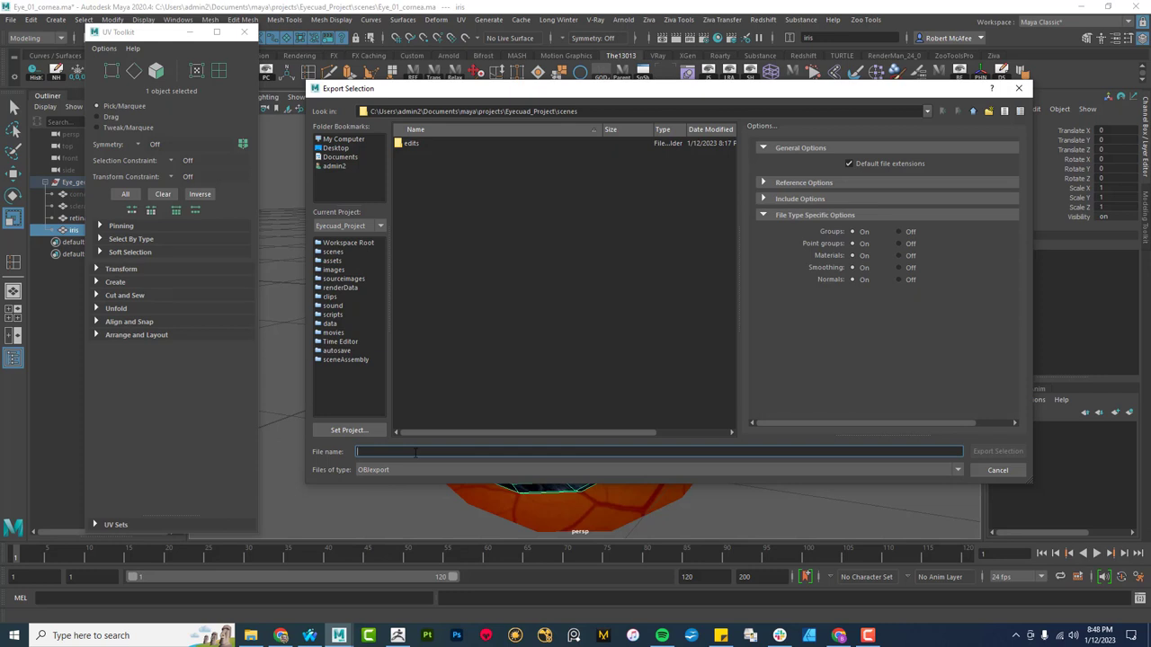
type("ir")
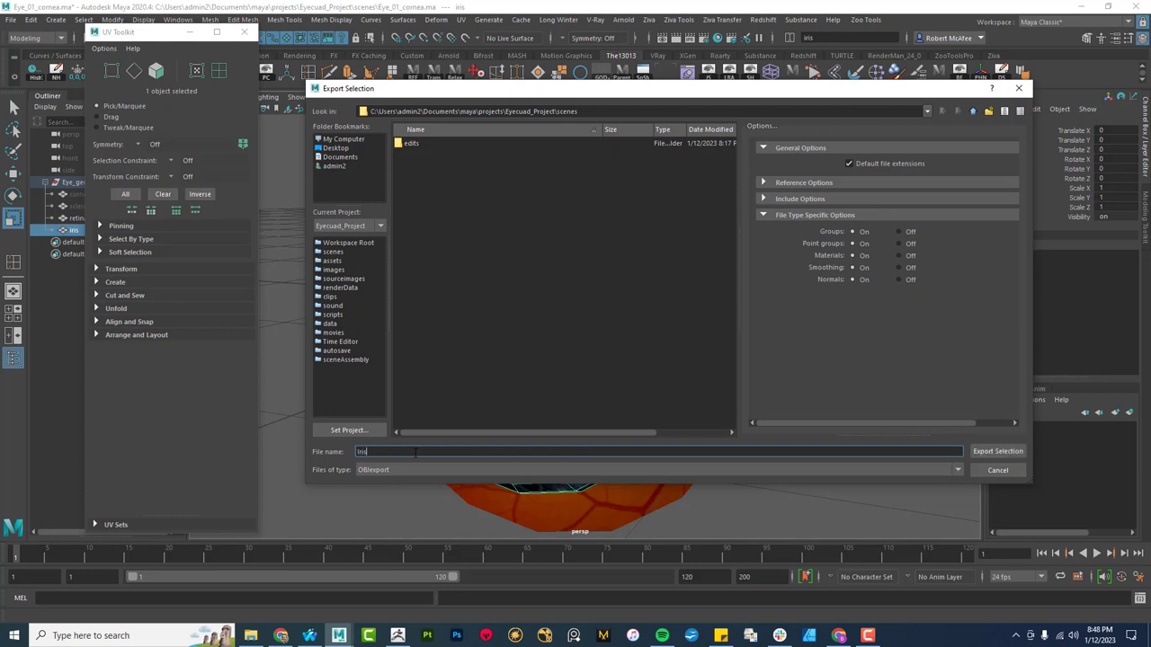
type("is")
key("Return")
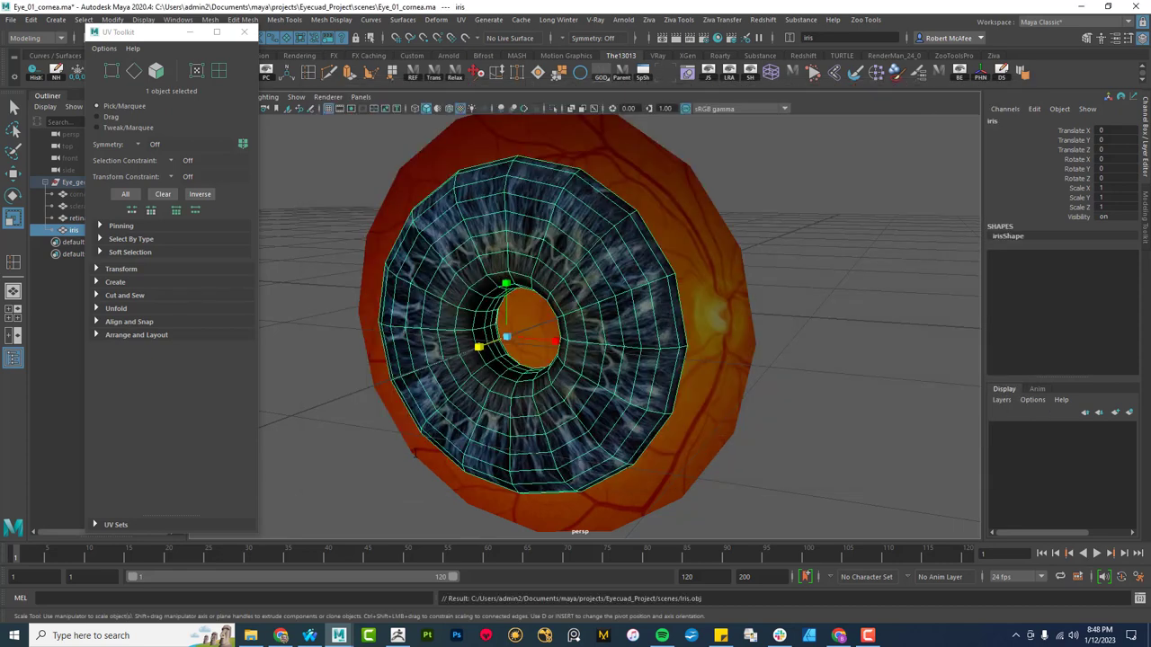
Step: Bring ZBrush forward, hide LightBox, and show the Tool palette's list of 3D meshes
left_click(398, 636)
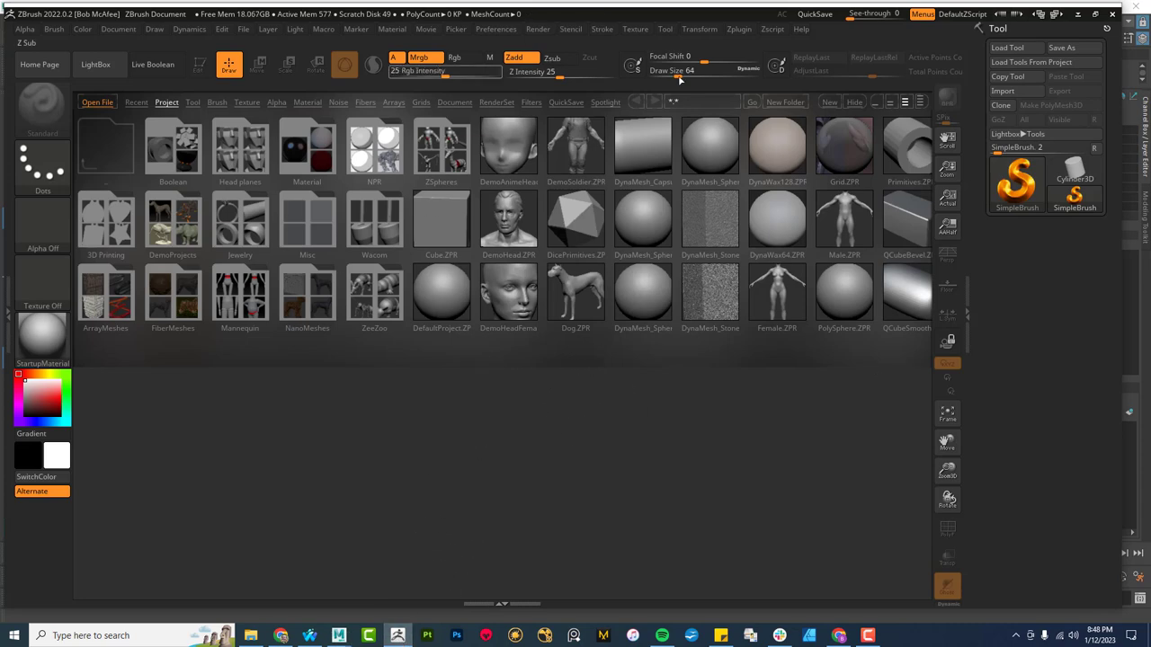
left_click(100, 69)
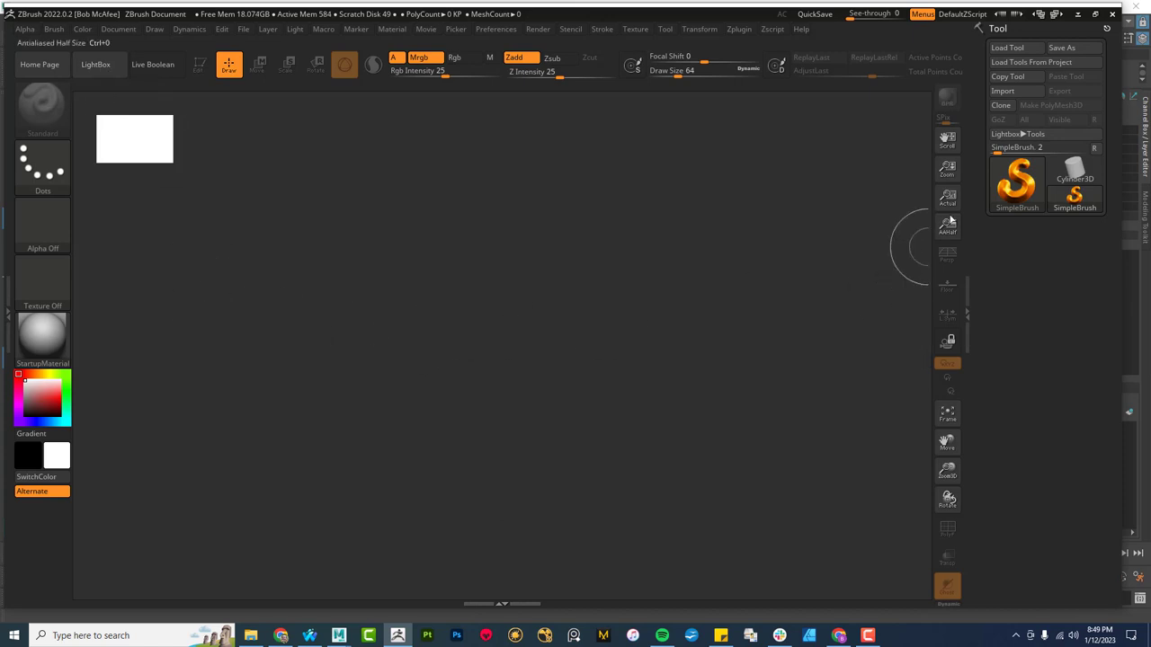
left_click(1020, 205)
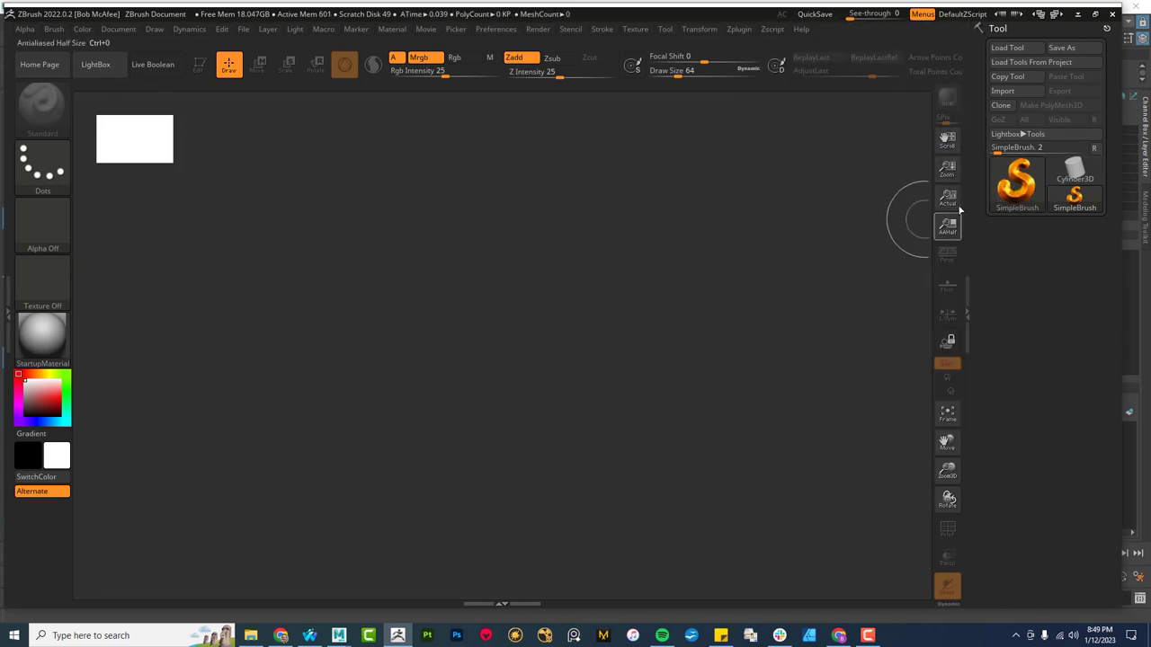
left_click(1016, 184)
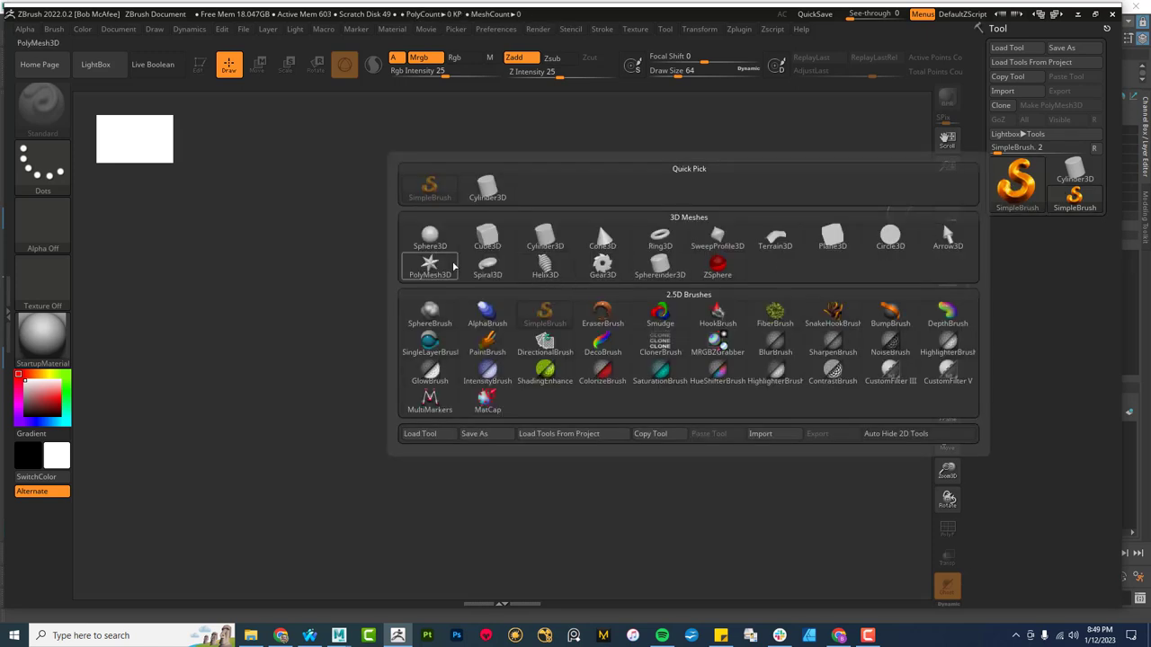
Step: Draw the PolyMesh3D star on the canvas, ending up with several extra 2.5D star stamps
left_click(431, 272)
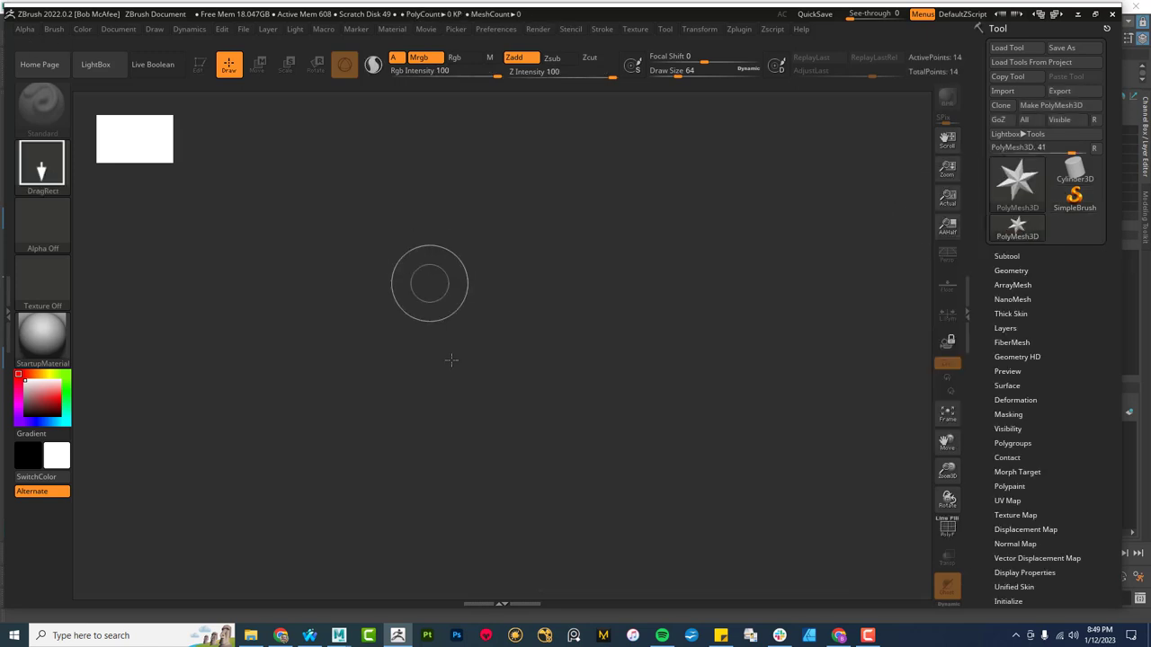
left_click_drag(458, 282, 507, 549)
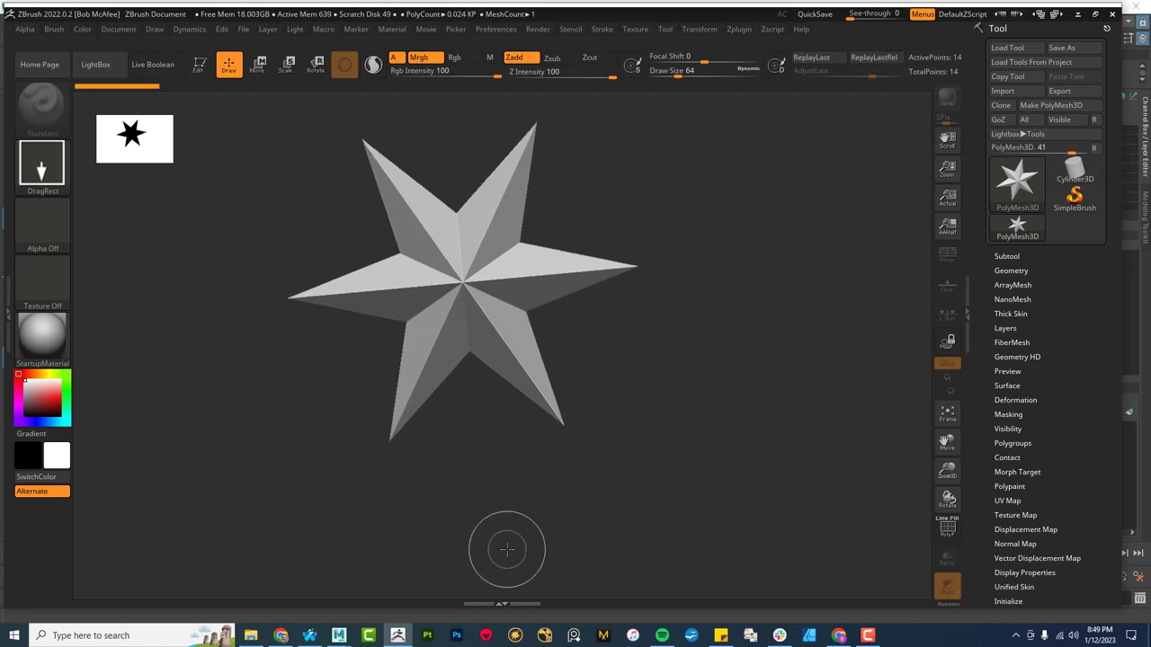
left_click(199, 62)
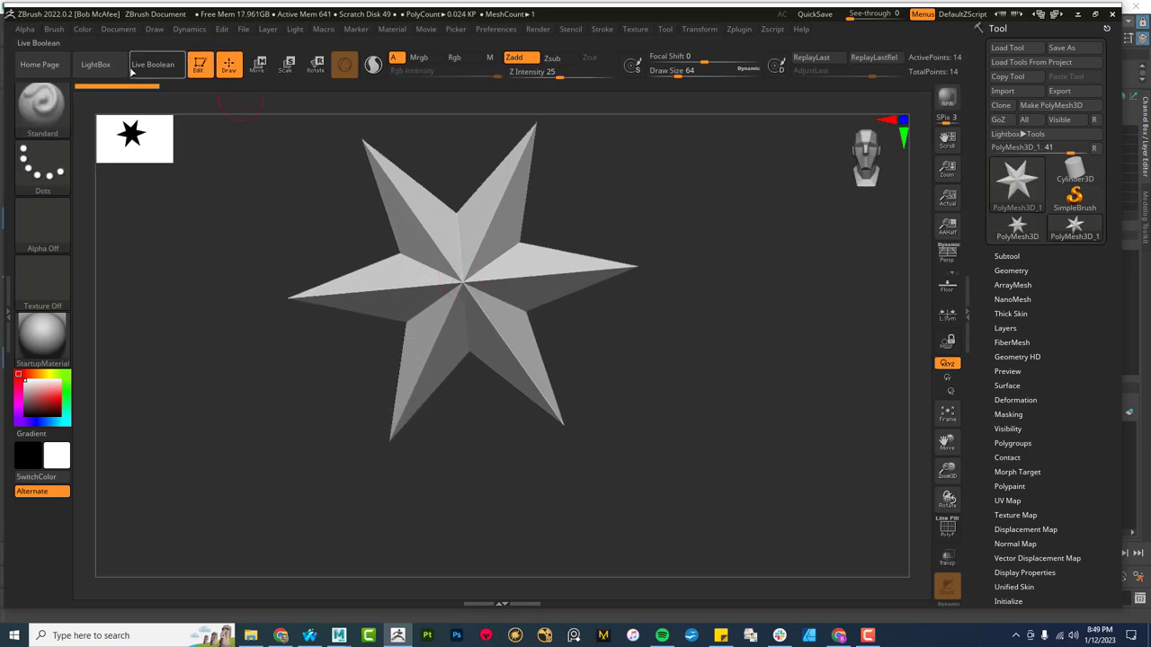
key("t")
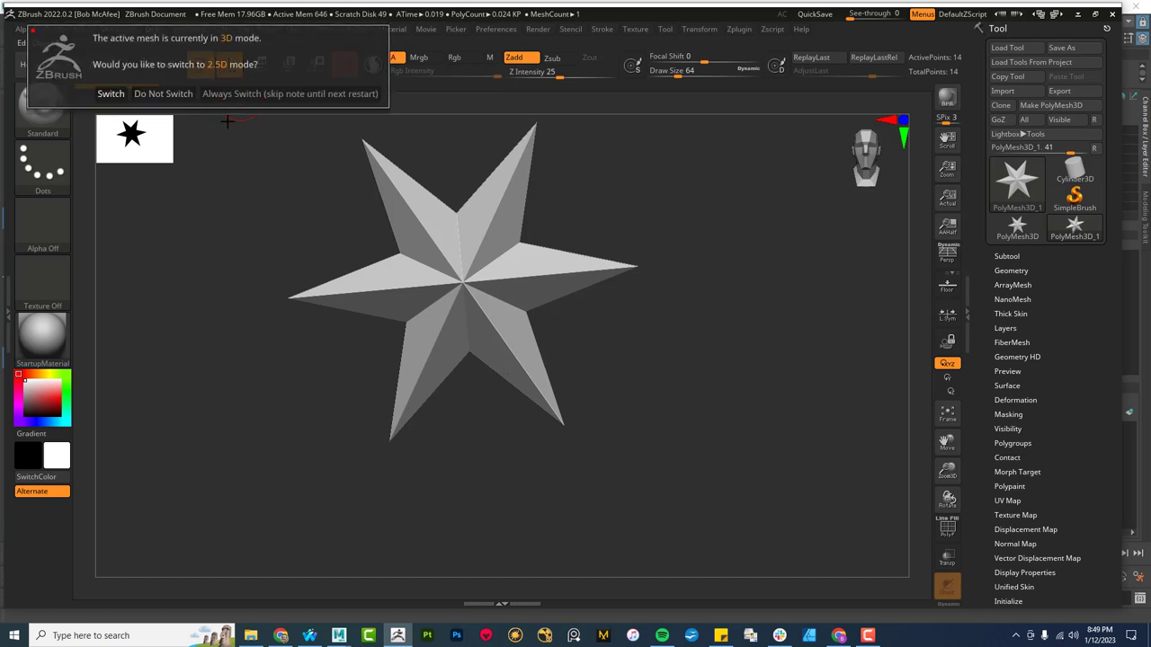
left_click(111, 93)
left_click_drag(422, 288, 449, 404)
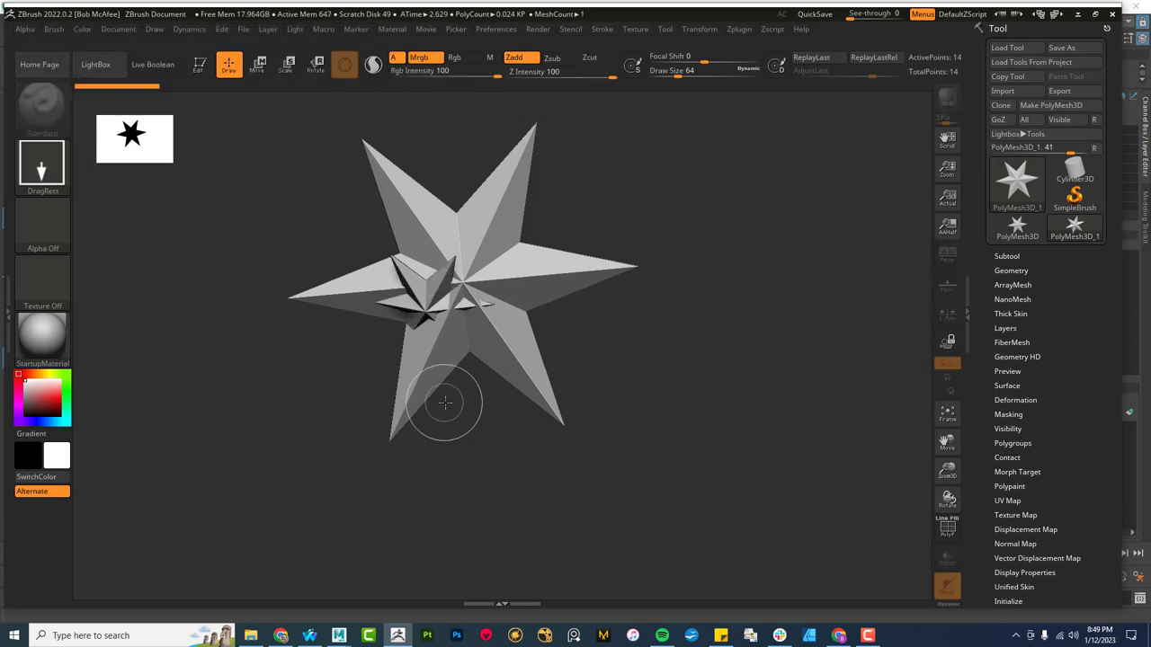
mouse_move(485, 310)
left_mouse_down()
mouse_move(547, 329)
mouse_move(534, 305)
left_mouse_up()
left_click_drag(517, 259, 544, 297)
left_click_drag(550, 196, 568, 232)
Step: Clear the stamps with Ctrl+N, redraw one star in Edit mode and rotate it to check depth
key("ctrl+n")
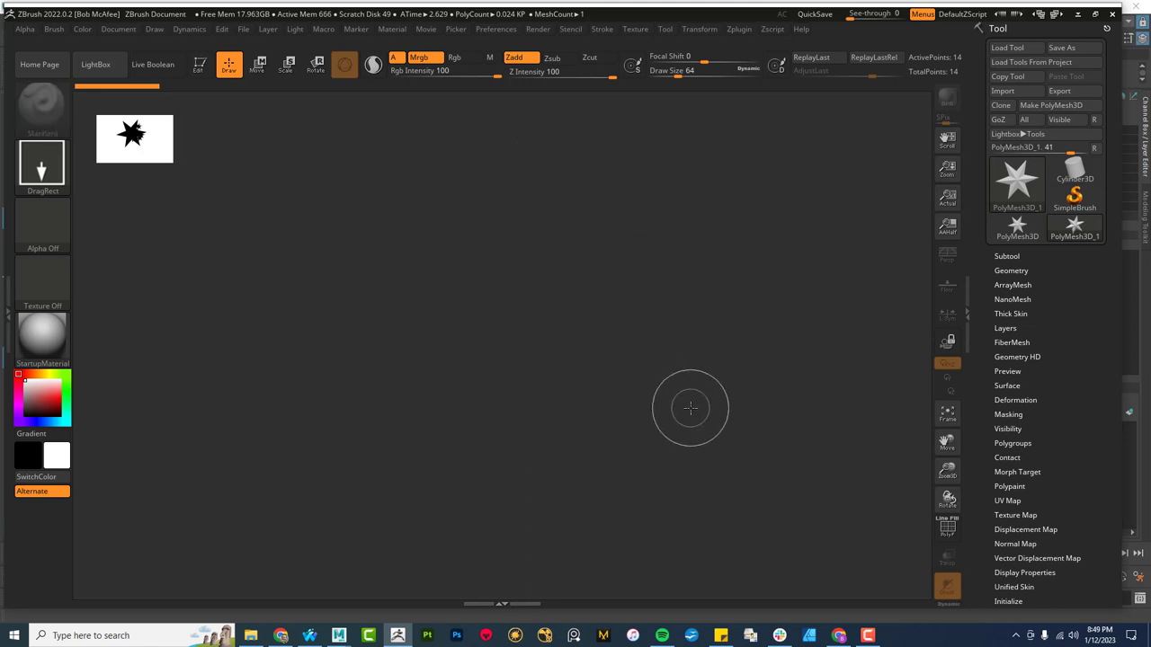
left_click_drag(531, 330, 424, 410)
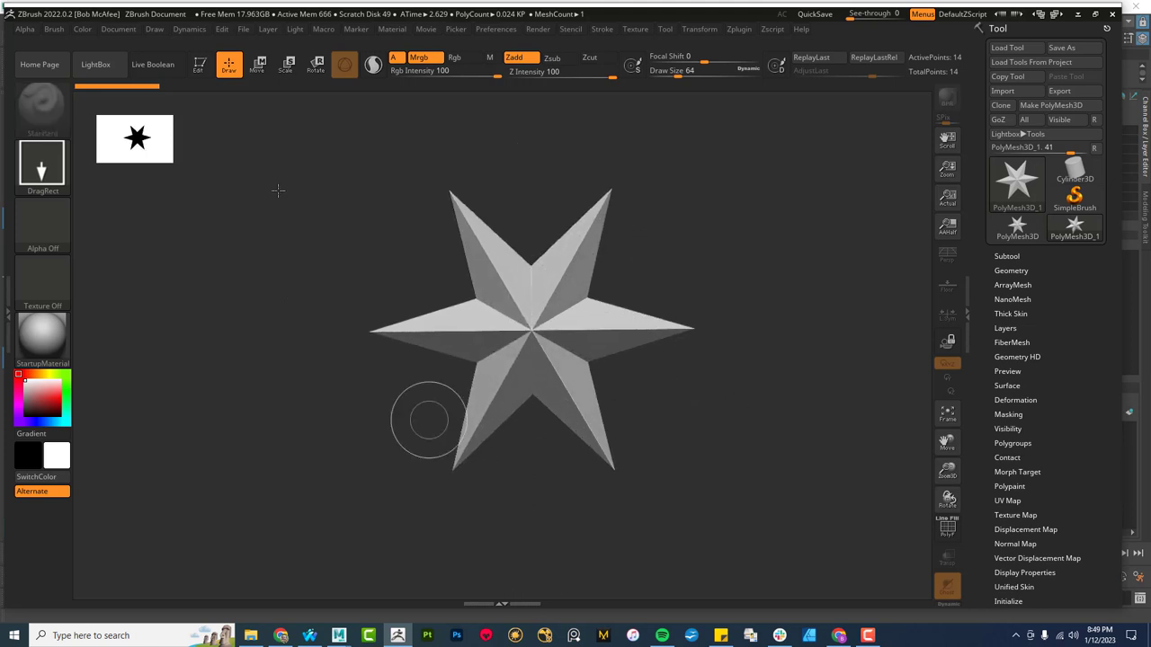
left_click(200, 63)
left_click_drag(618, 416, 545, 337)
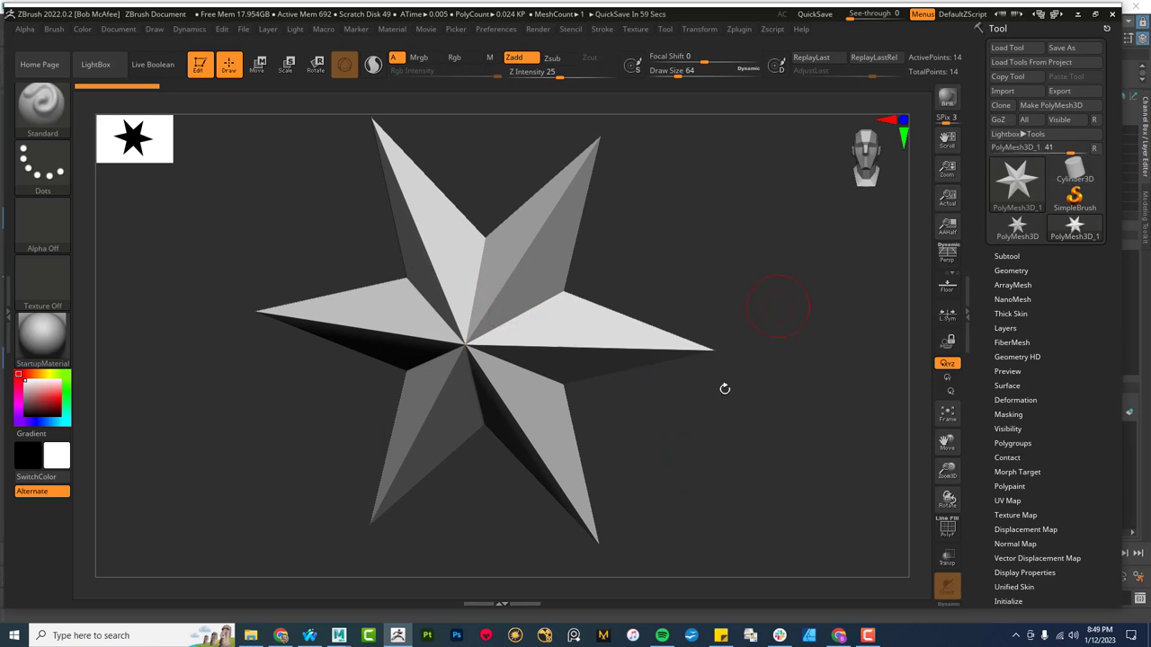
left_click_drag(635, 475, 657, 460)
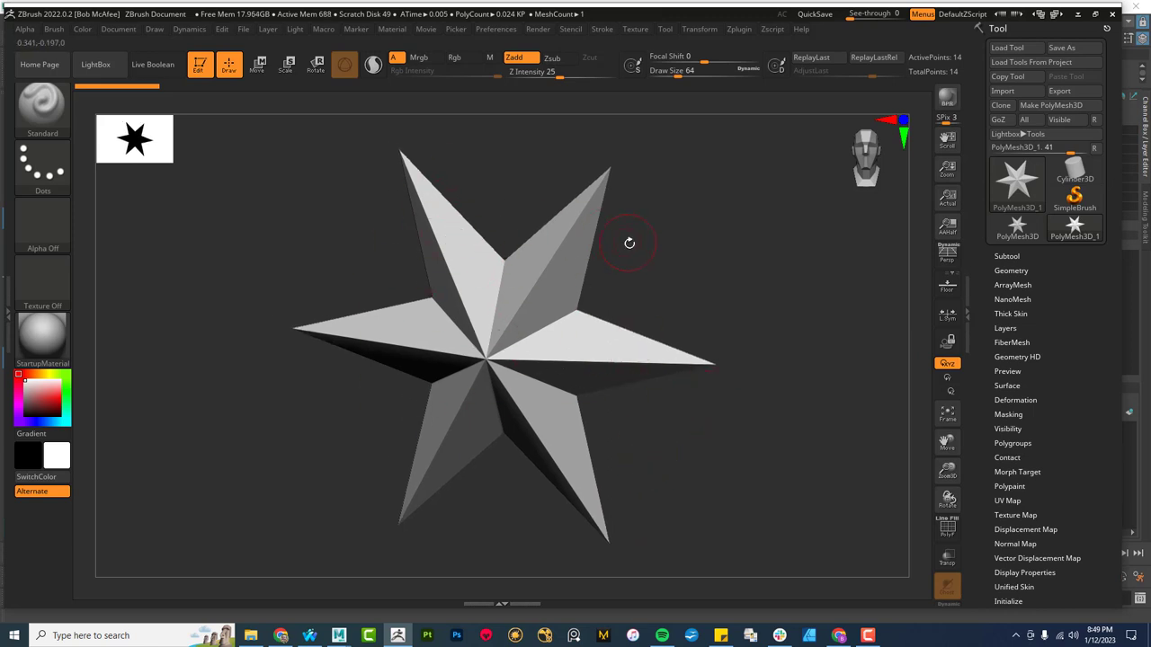
left_click_drag(629, 243, 622, 246)
left_click(1021, 185)
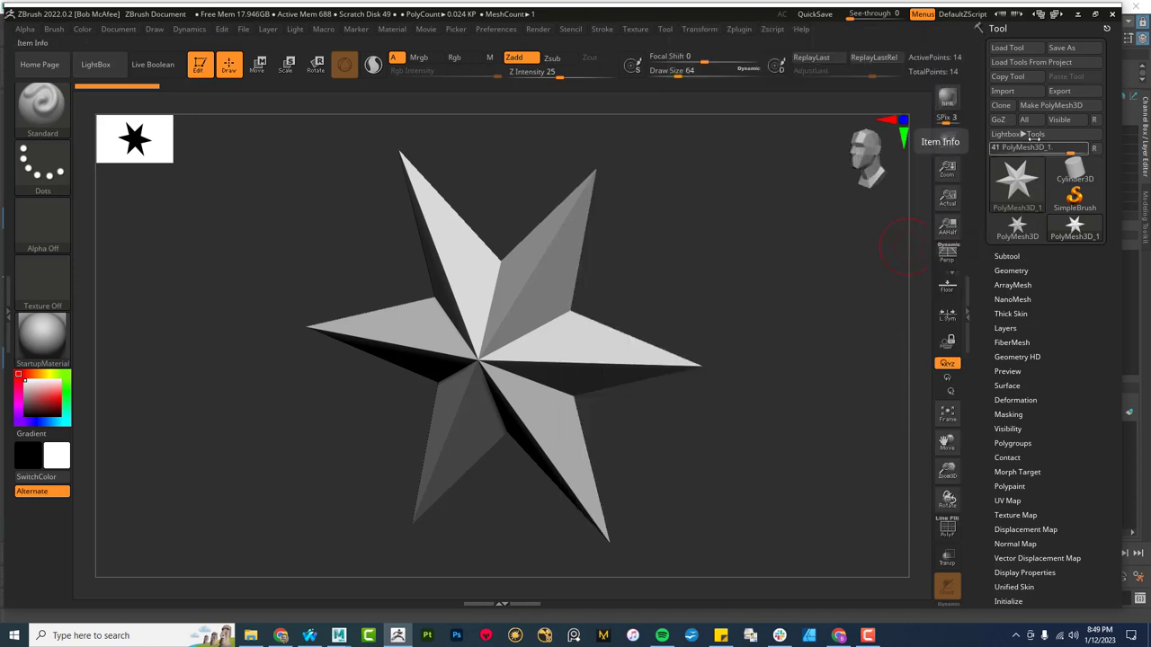
Step: Import the Iris mesh from Eyecuad_Project/scenes to replace the star tool
left_click(1018, 94)
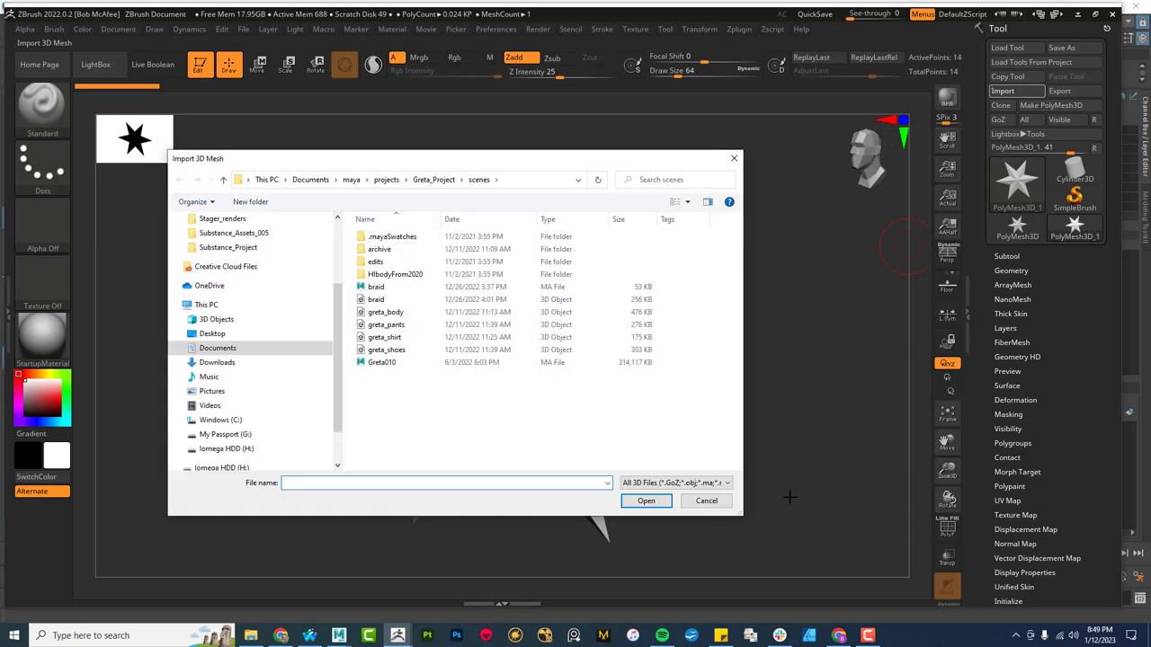
left_click(386, 179)
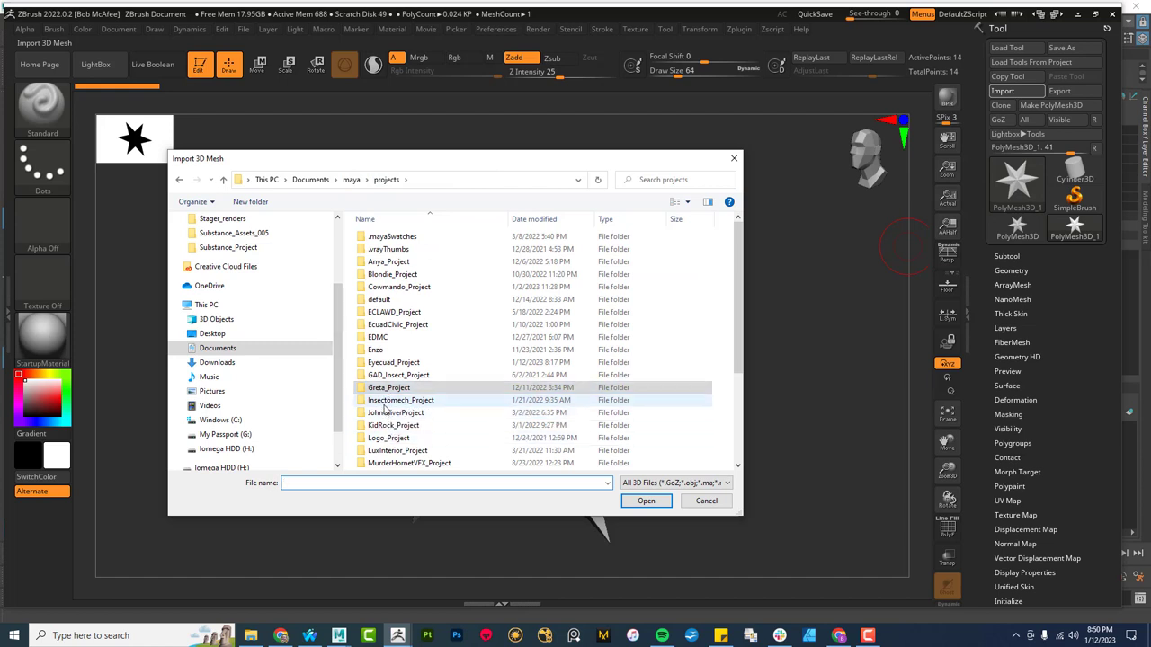
double_click(393, 362)
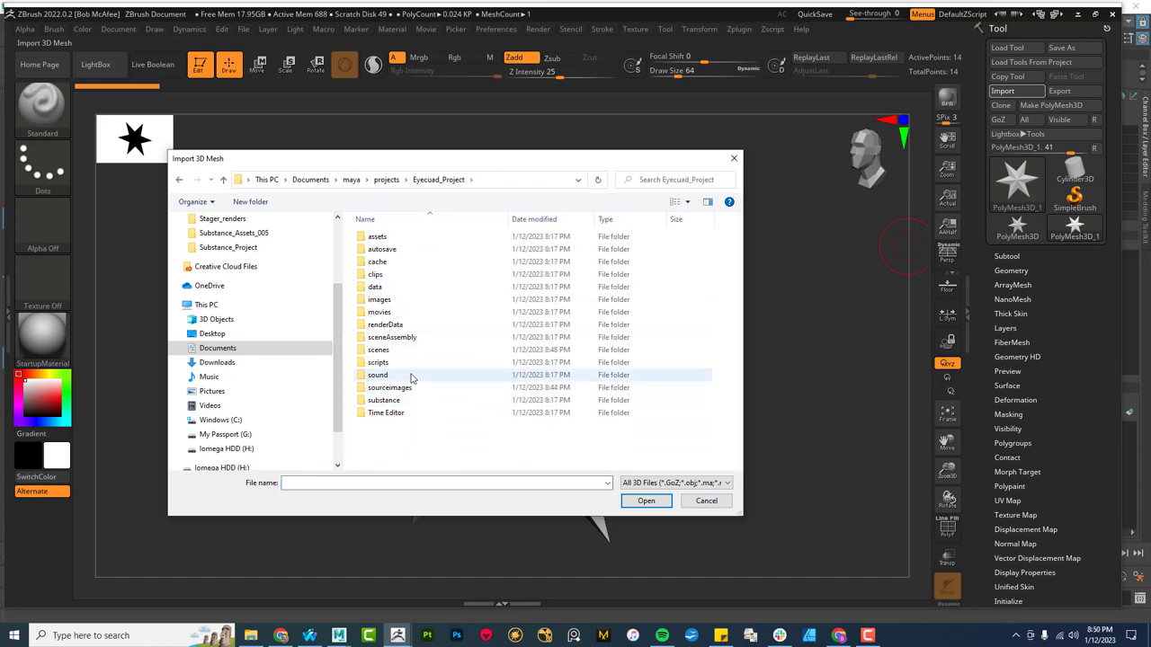
double_click(381, 349)
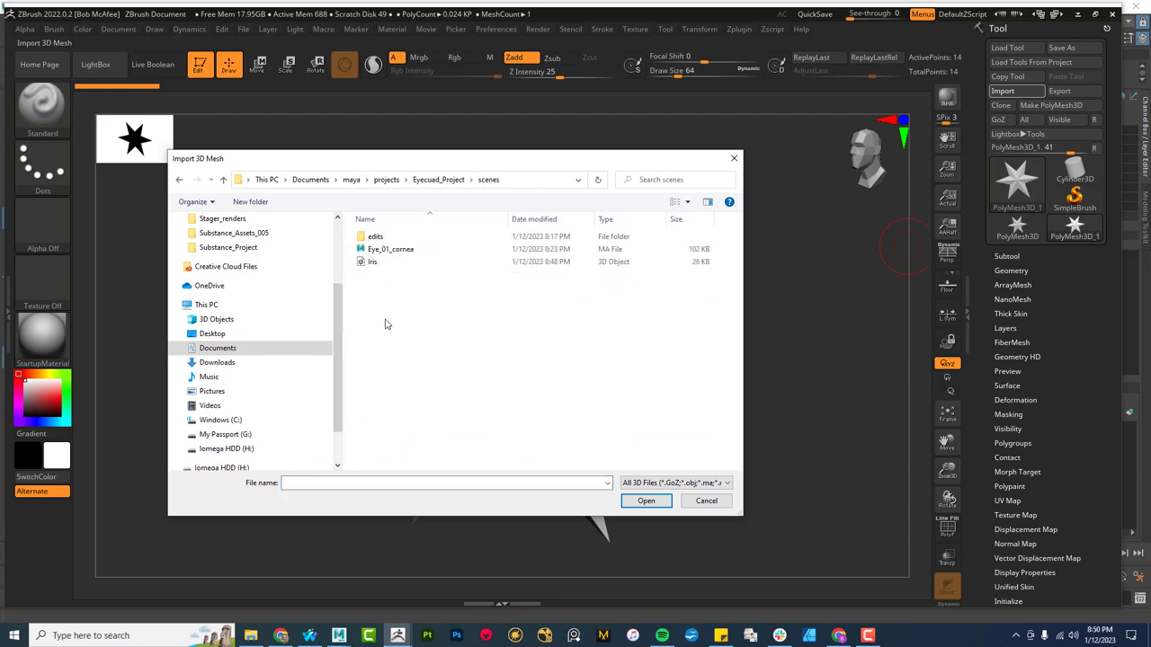
left_click(373, 266)
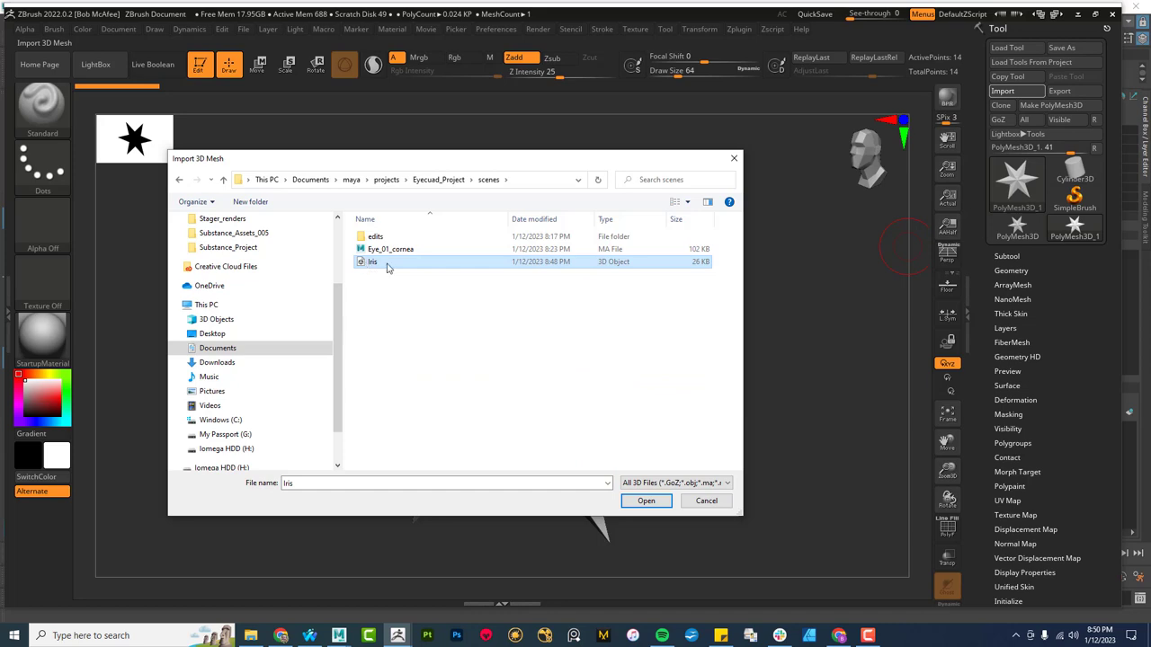
left_click(645, 502)
Step: Rotate the imported iris ring so it faces the front
left_click_drag(745, 445, 760, 390)
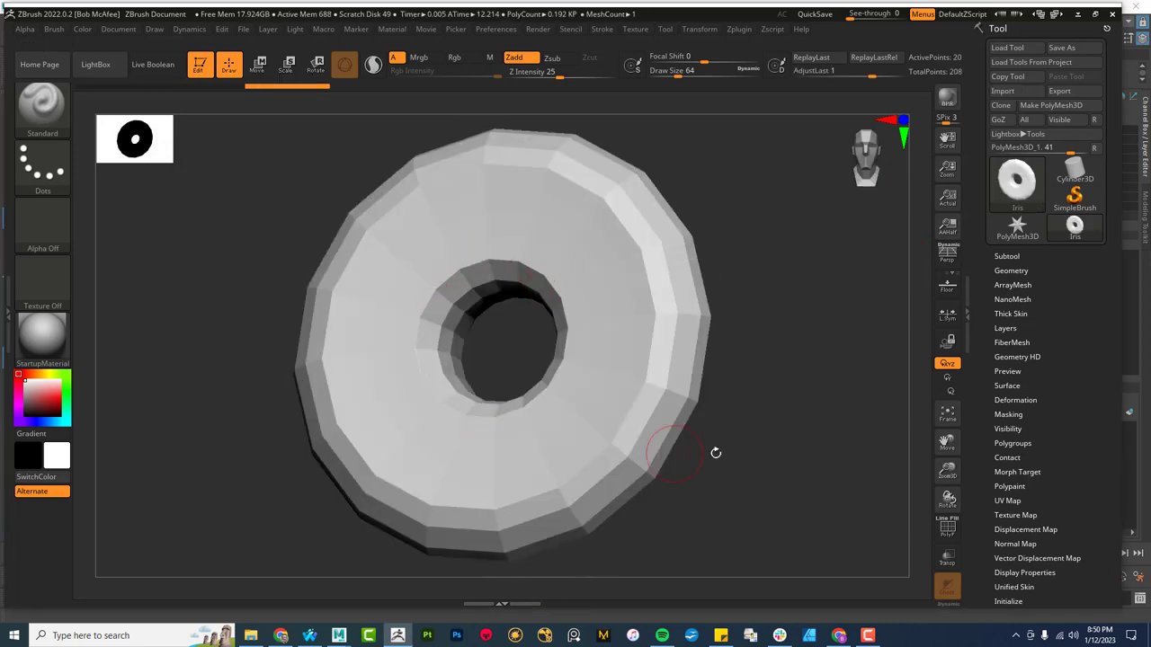
left_click_drag(806, 463, 647, 120)
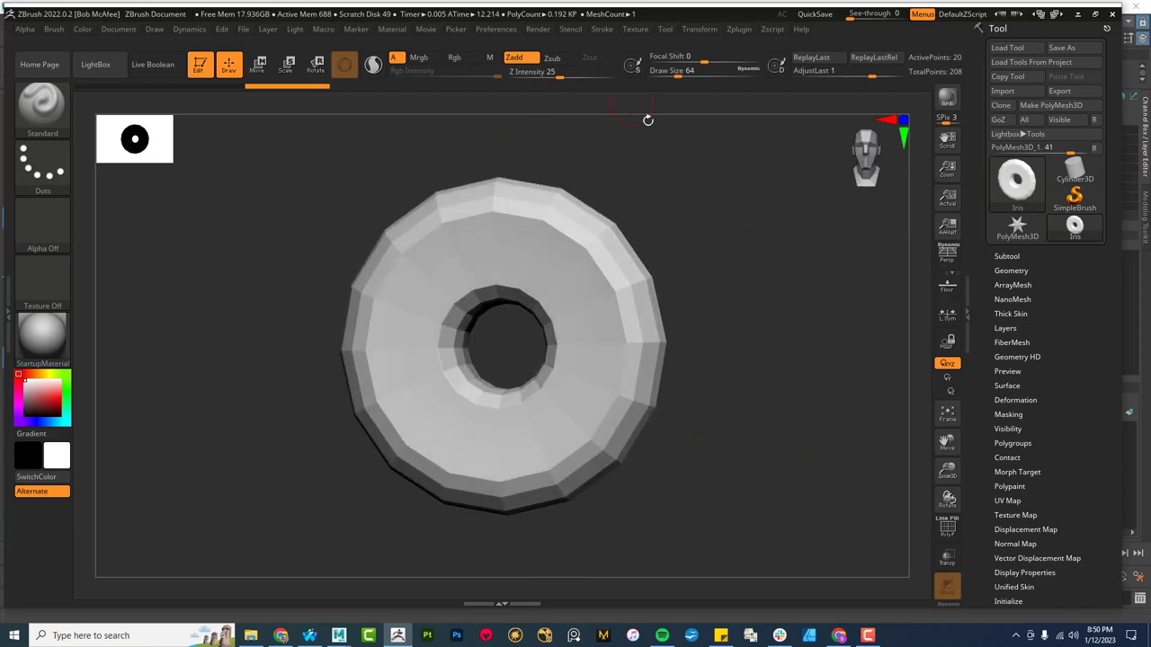
left_click(636, 29)
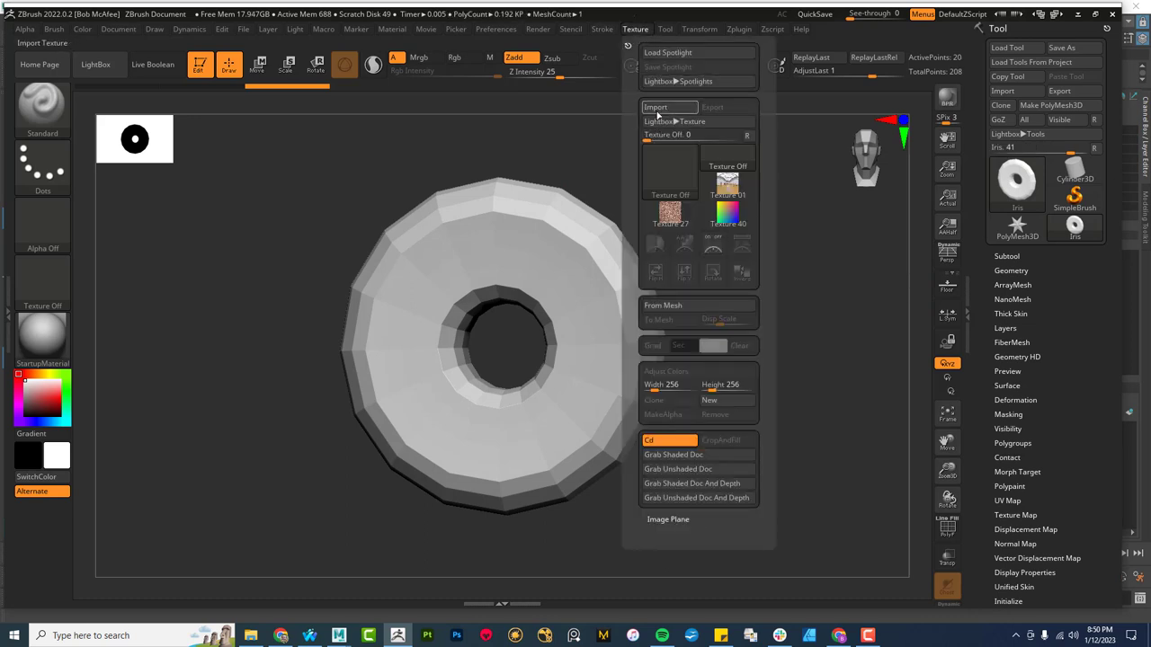
Step: Import the Iris_Blue image from Eyecuad_Project/sourceimages through Texture > Import
left_click(655, 107)
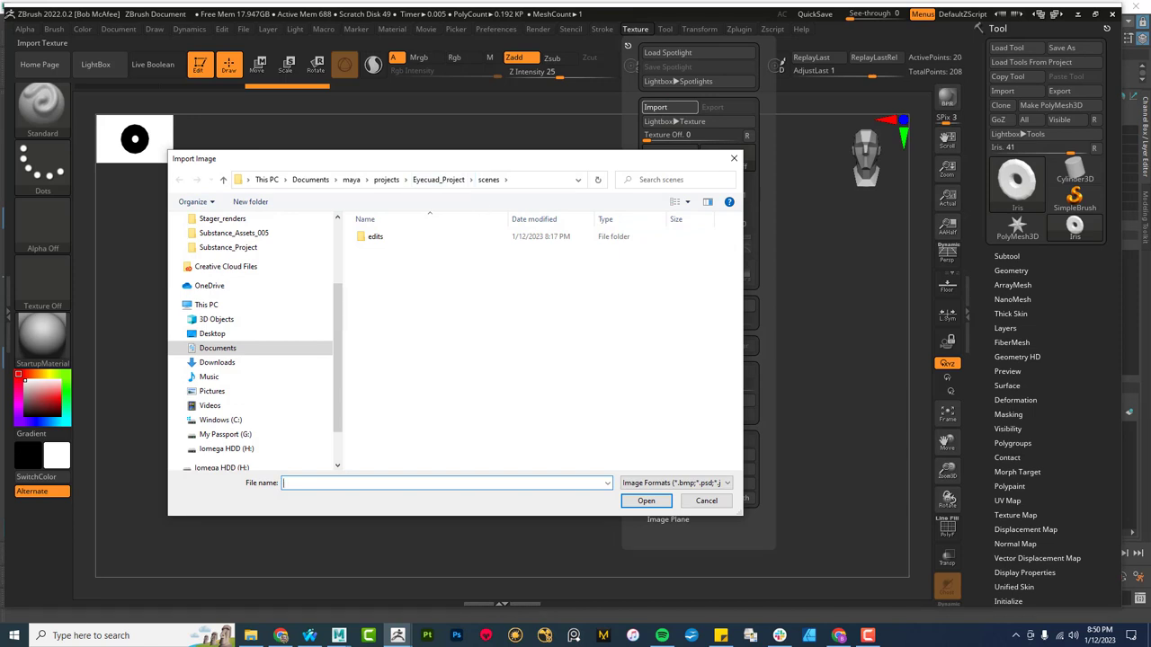
key("alt+Tab")
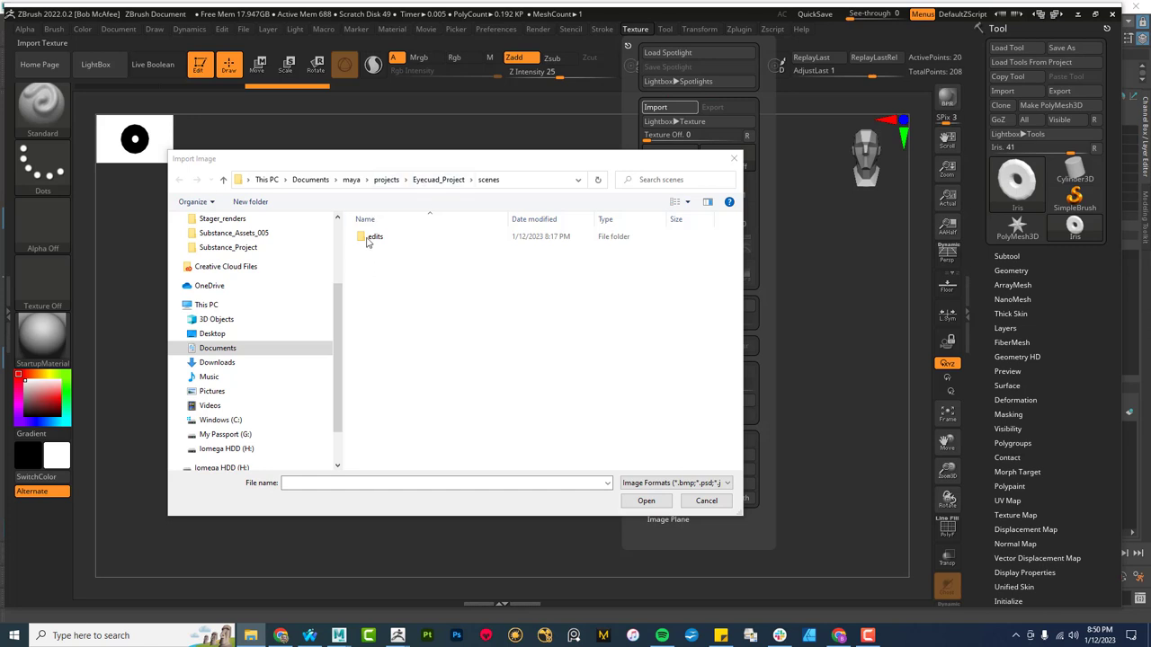
left_click(451, 182)
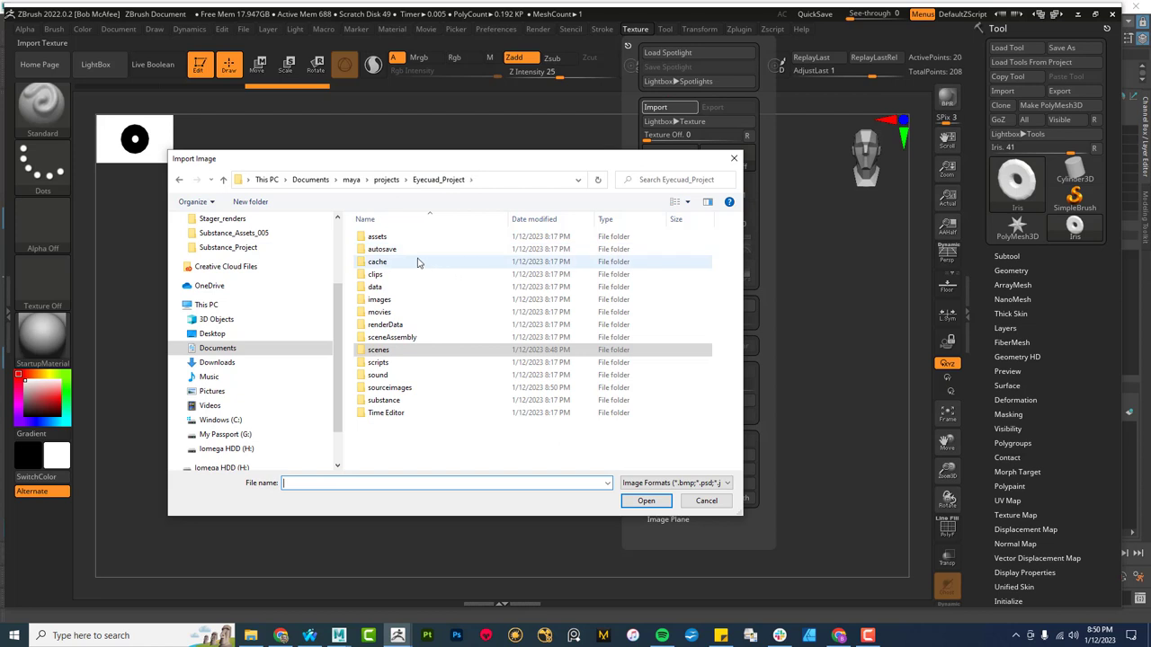
left_click(387, 392)
double_click(388, 393)
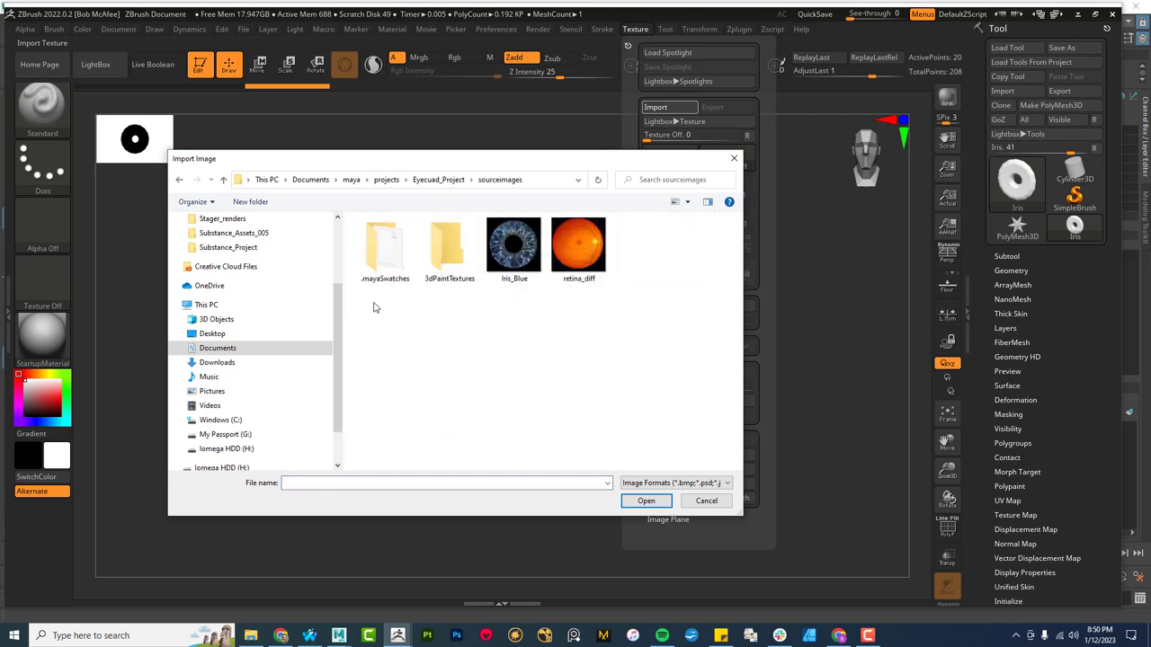
double_click(511, 281)
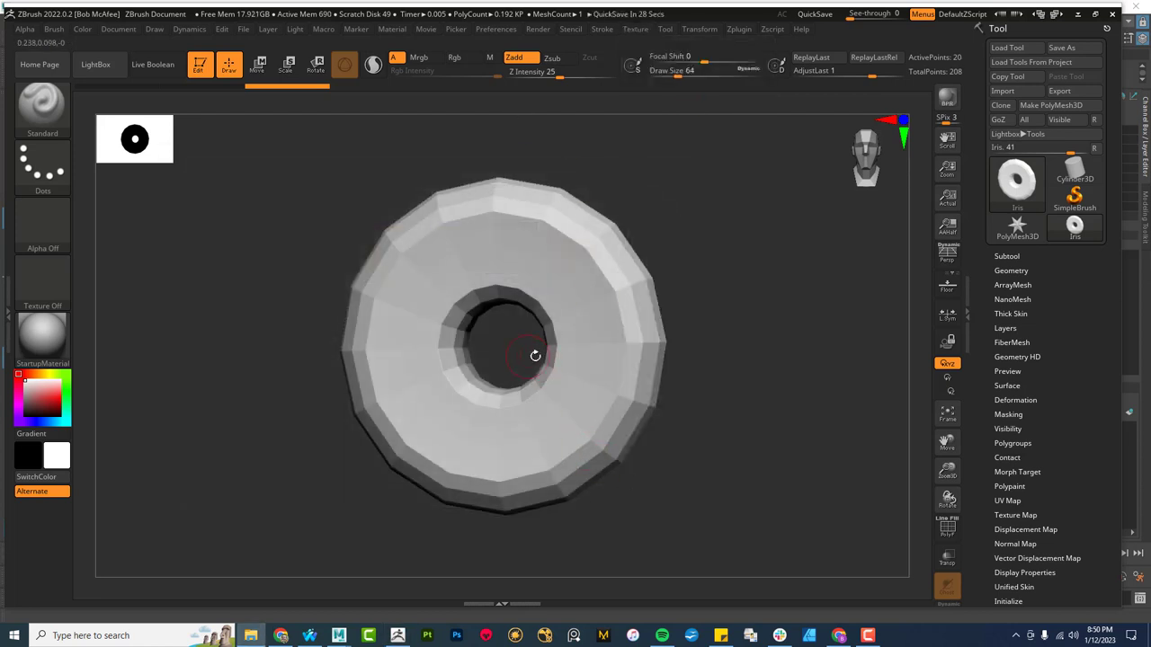
Step: Confirm Iris_Blue appears among the textures and maximize the ZBrush window
left_click(635, 29)
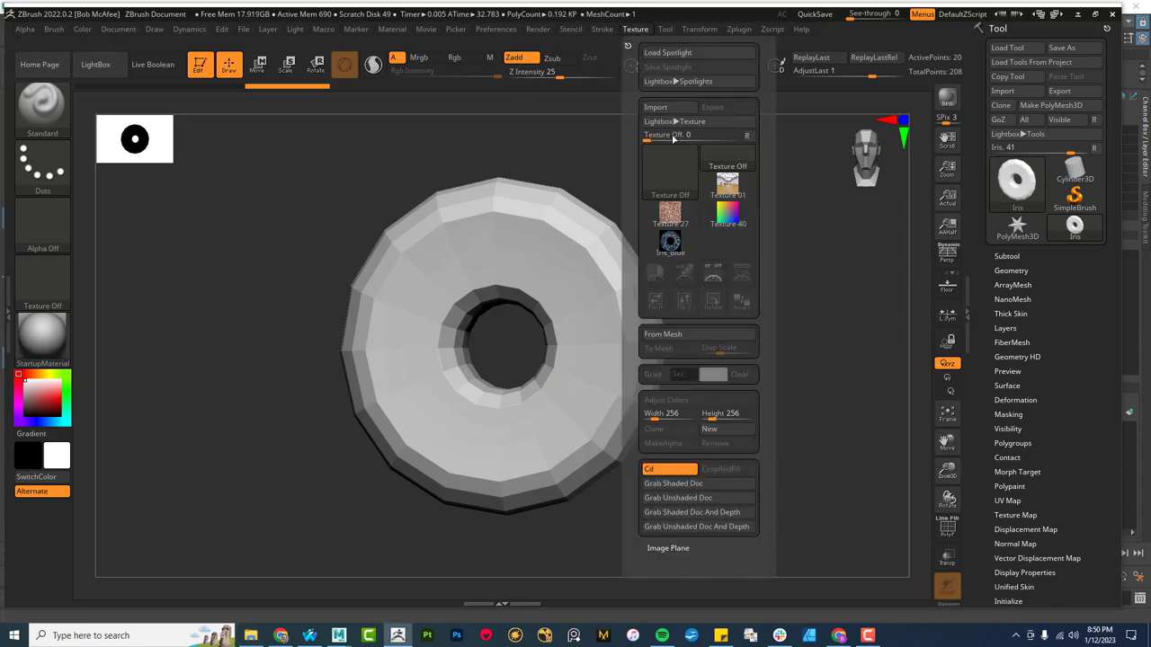
mouse_move(668, 254)
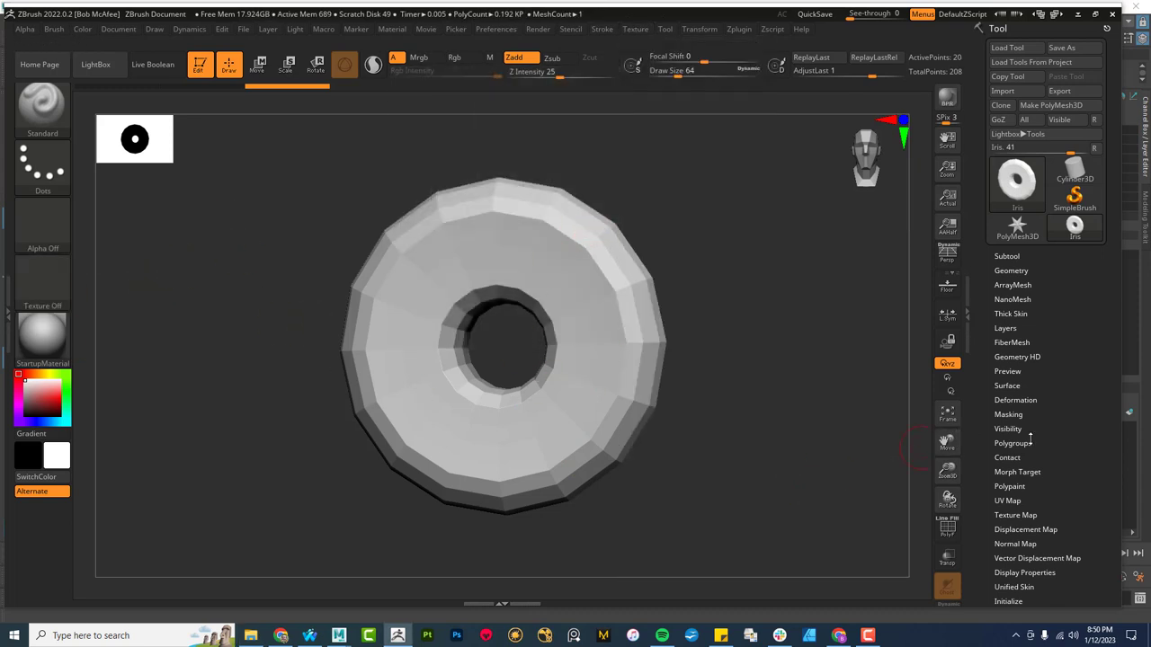
left_click(1095, 14)
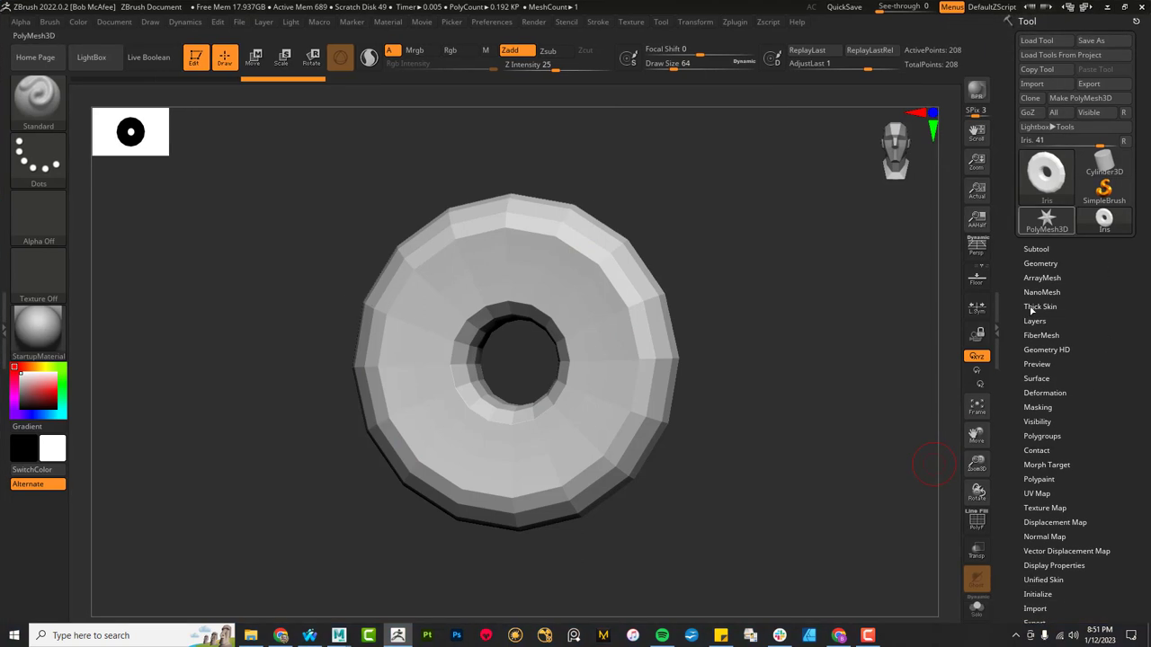
Step: Assign Iris_Blue as the iris mesh's Texture Map and rotate to inspect the fibres
left_click(1040, 508)
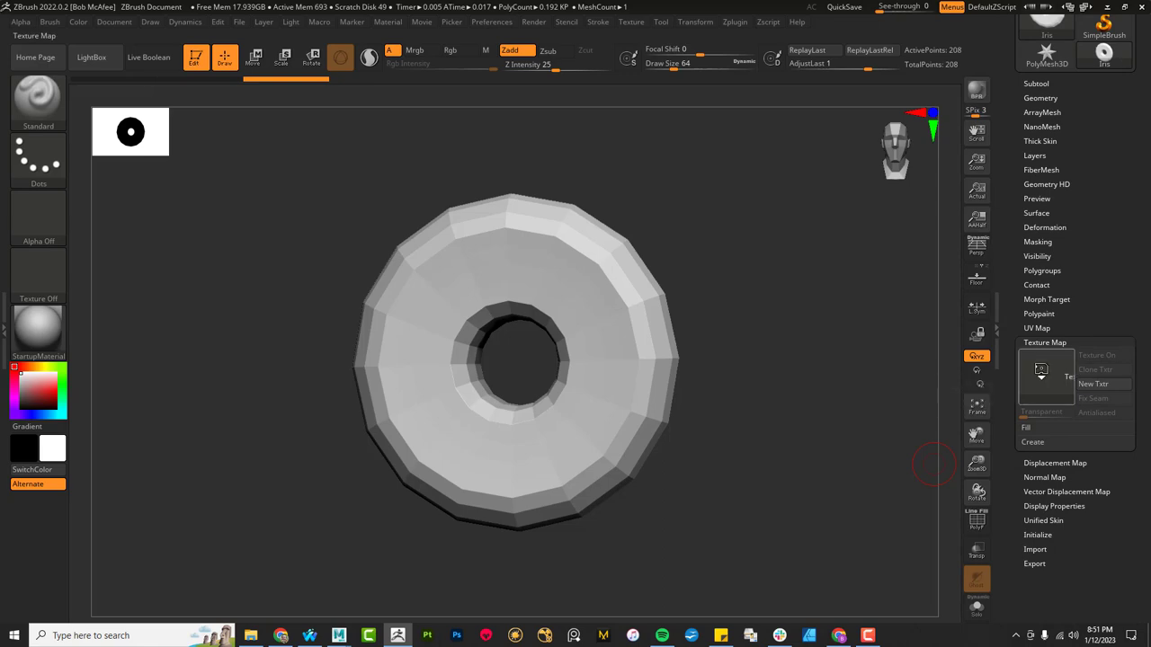
left_click(1040, 369)
left_click(698, 384)
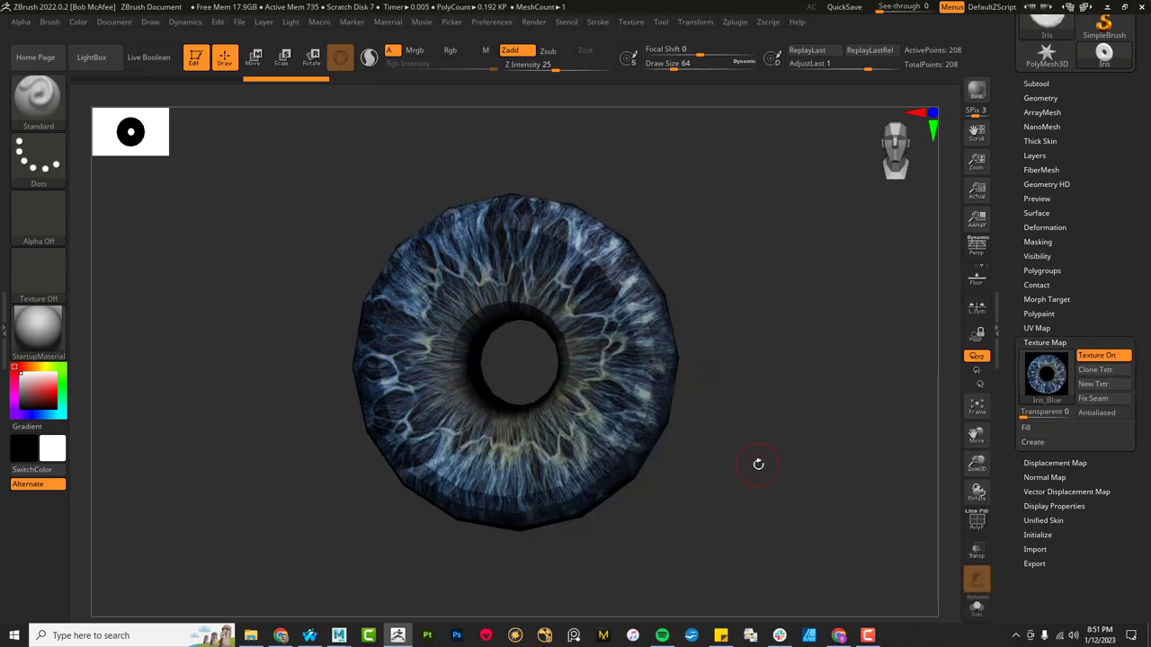
left_click_drag(748, 457, 755, 201)
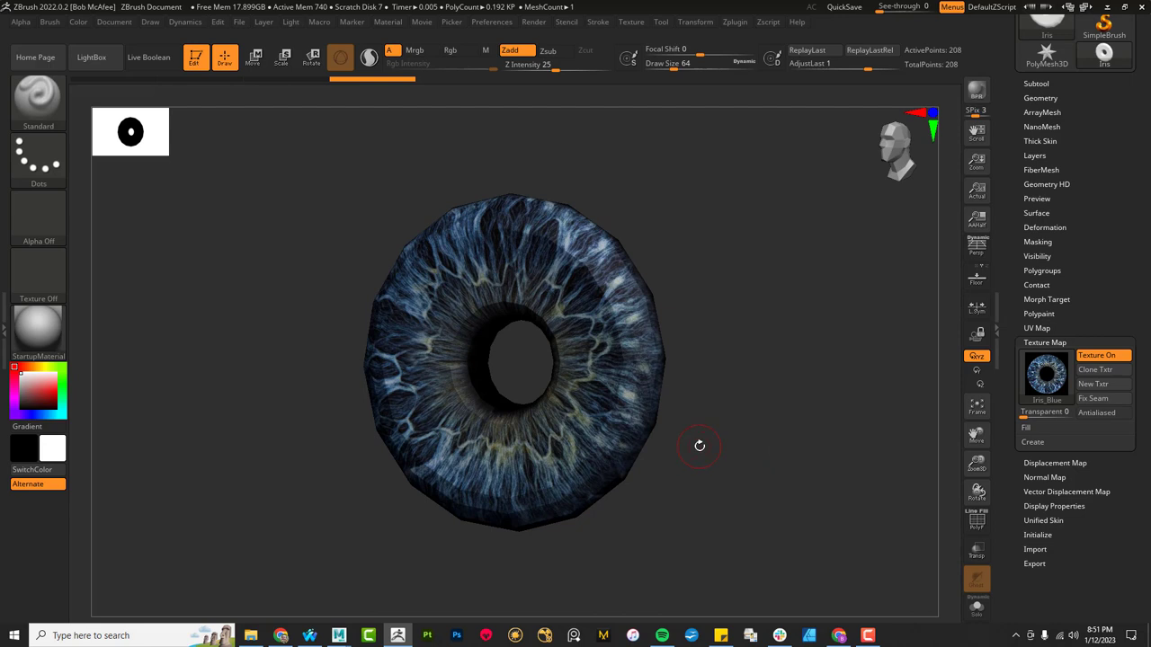
left_click_drag(728, 444, 610, 215)
Step: Divide the iris four times in Tool > Geometry to reach SDiv 5 at 49,408 points
left_click(1081, 340)
left_click(1045, 256)
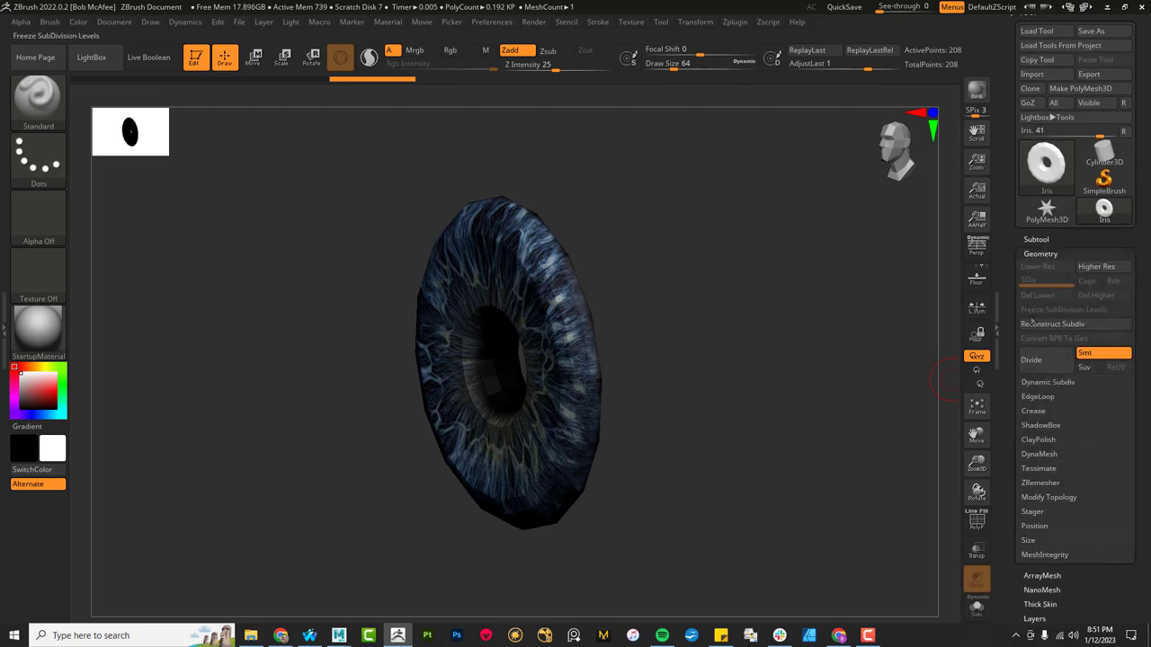
left_click(1054, 360)
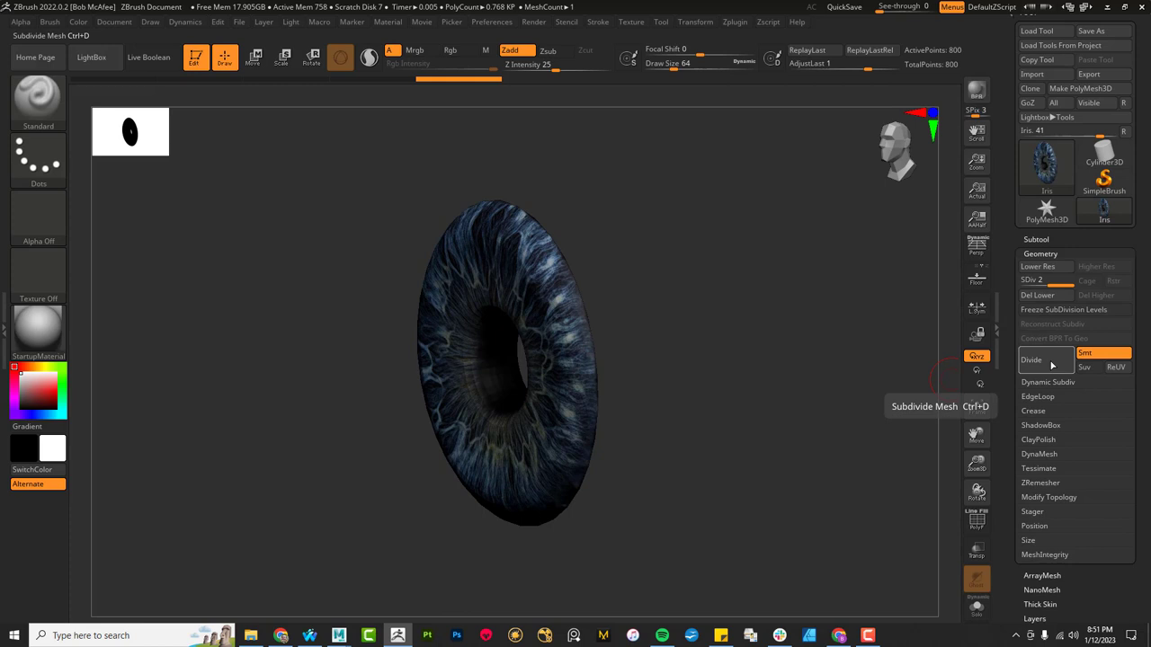
left_click(1052, 364)
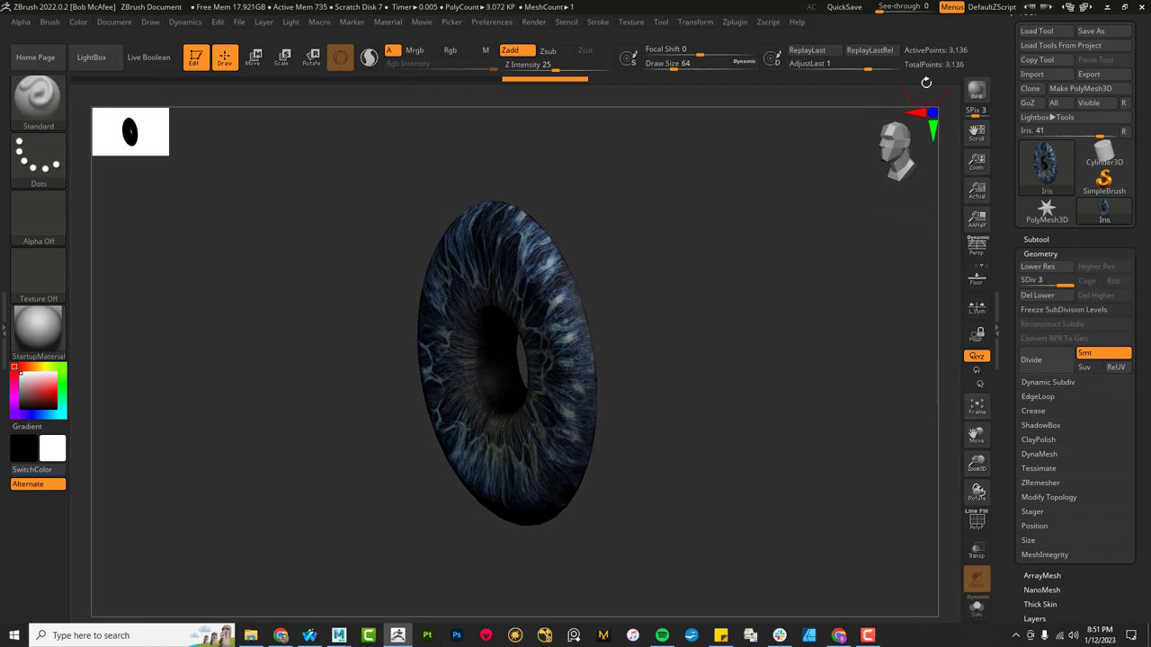
left_click(1046, 360)
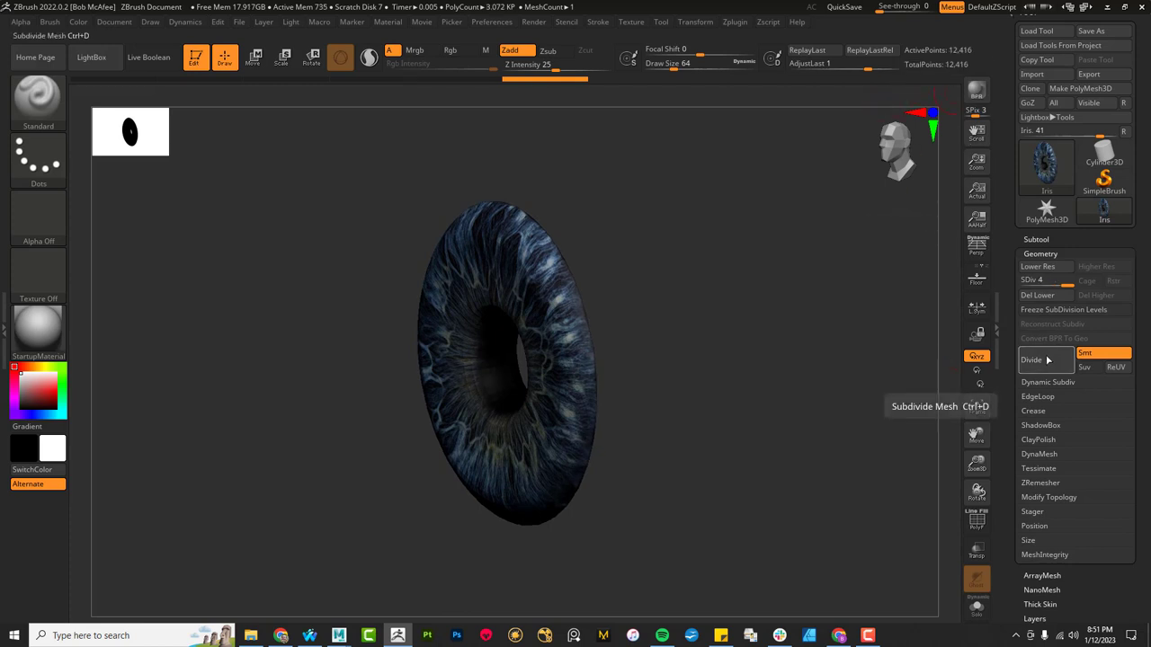
left_click(1047, 359)
Step: Rotate and enlarge the iris in view, then turn on the PolyF wireframe
left_click_drag(698, 344, 737, 343, "shift")
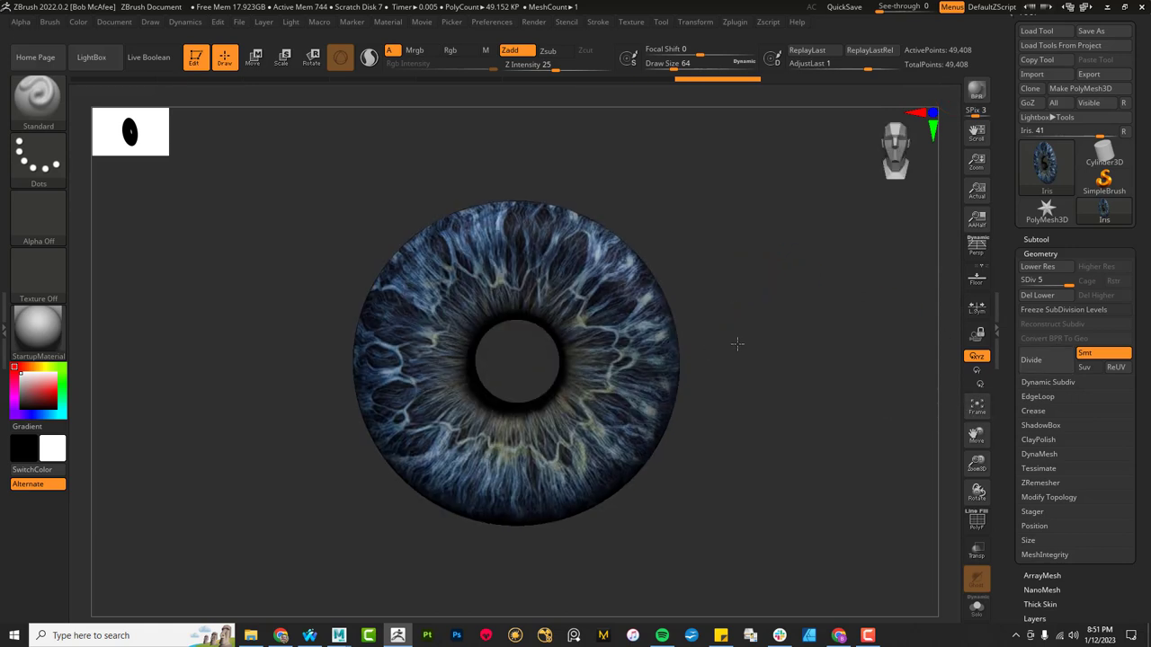
left_click_drag(773, 414, 855, 438)
left_click(977, 520)
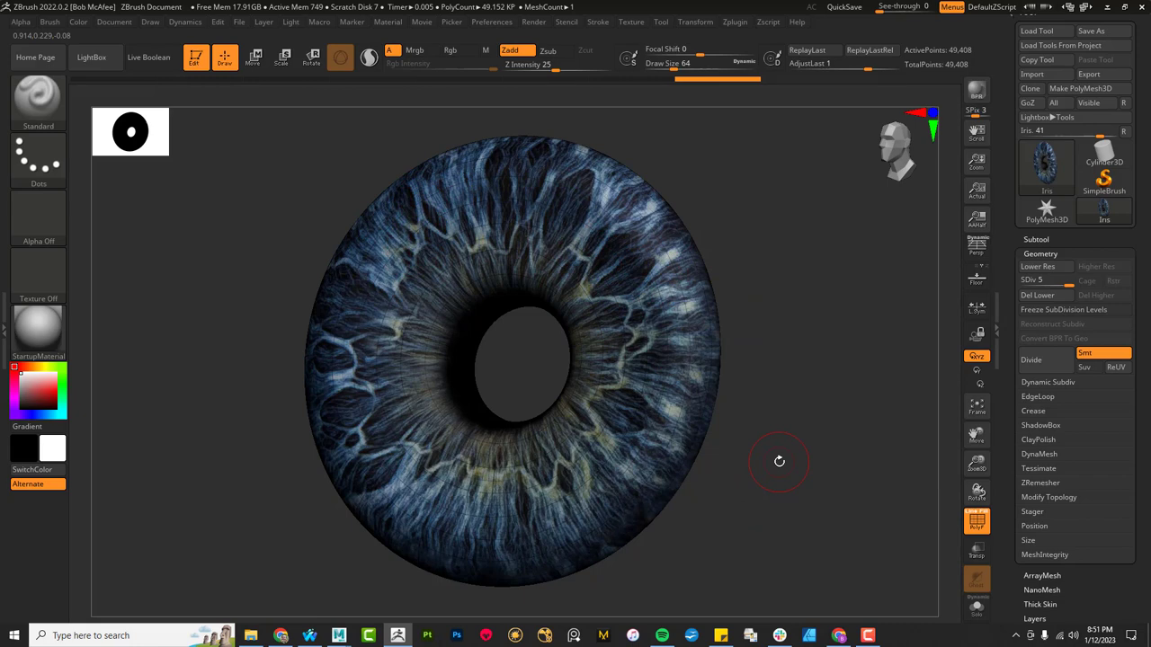
Step: Turn the iris face-on, lower Draw Size to about 21.6, and switch PolyF off
mouse_move(821, 331)
left_mouse_down("shift")
mouse_move(835, 359)
mouse_move(817, 339)
left_mouse_up("shift")
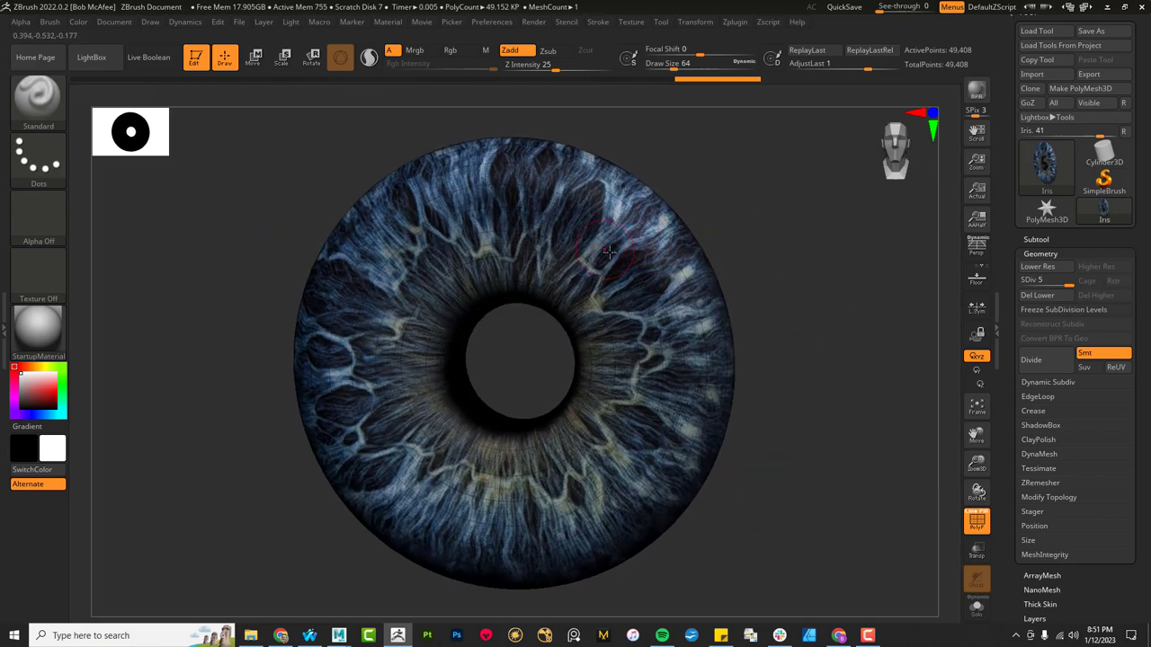
key("s")
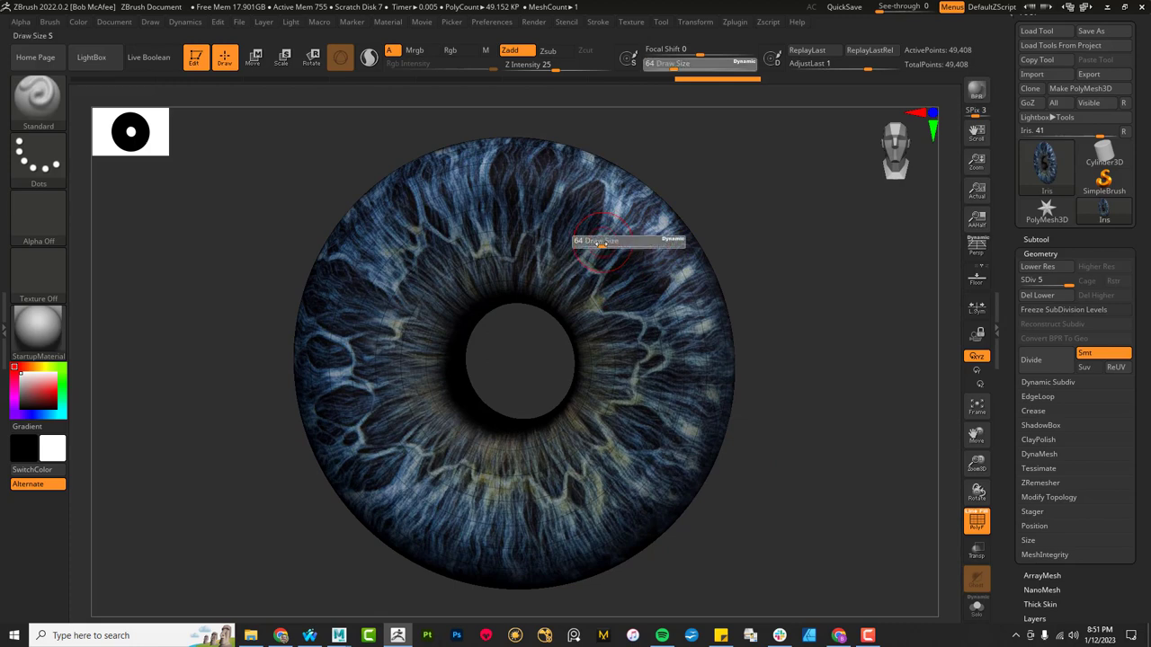
left_click_drag(603, 241, 585, 244)
key("ctrl")
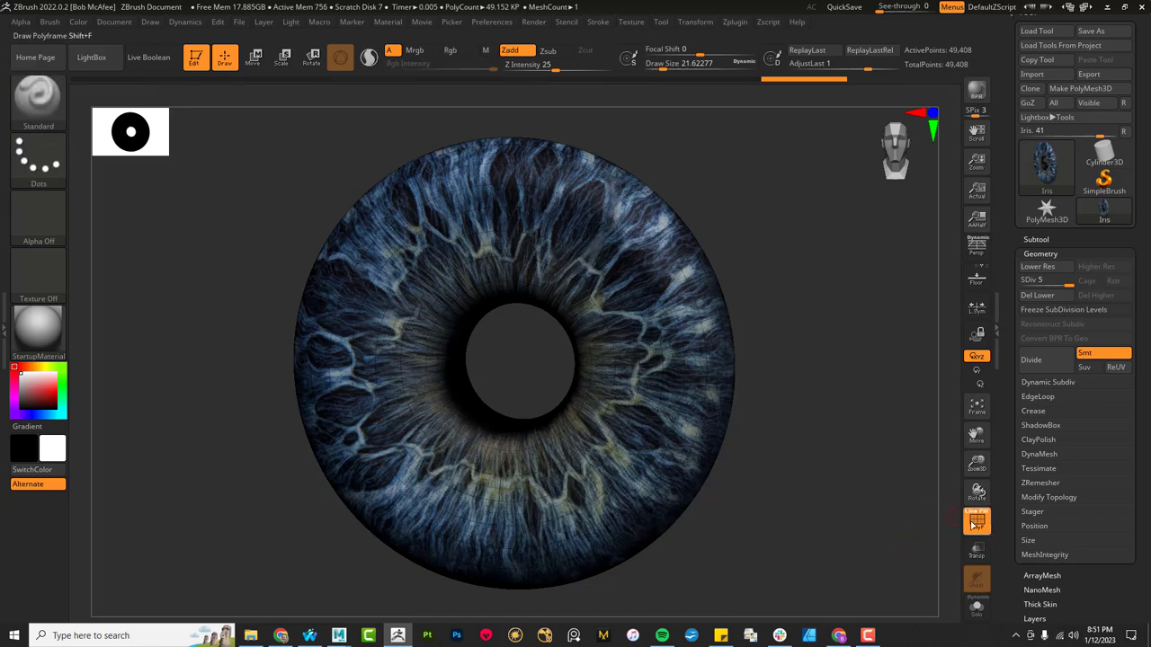
key("ctrl")
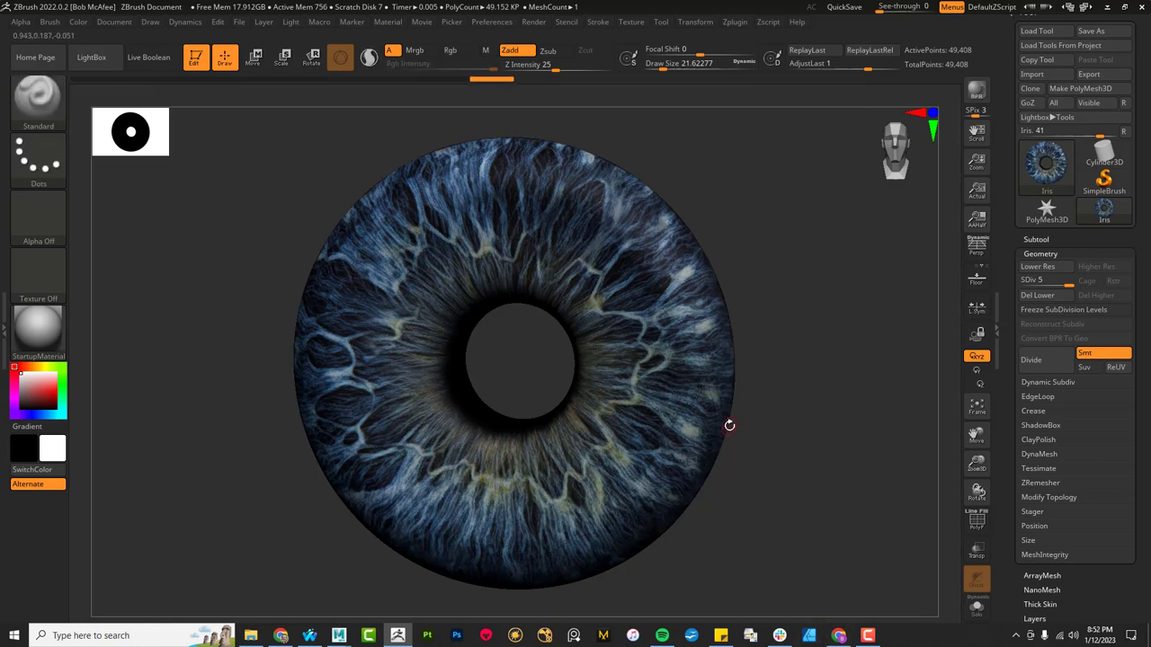
Step: Select Iris_Blue as the current texture and use MakeAlpha to create a brush alpha from it
left_click(38, 286)
left_click(38, 281)
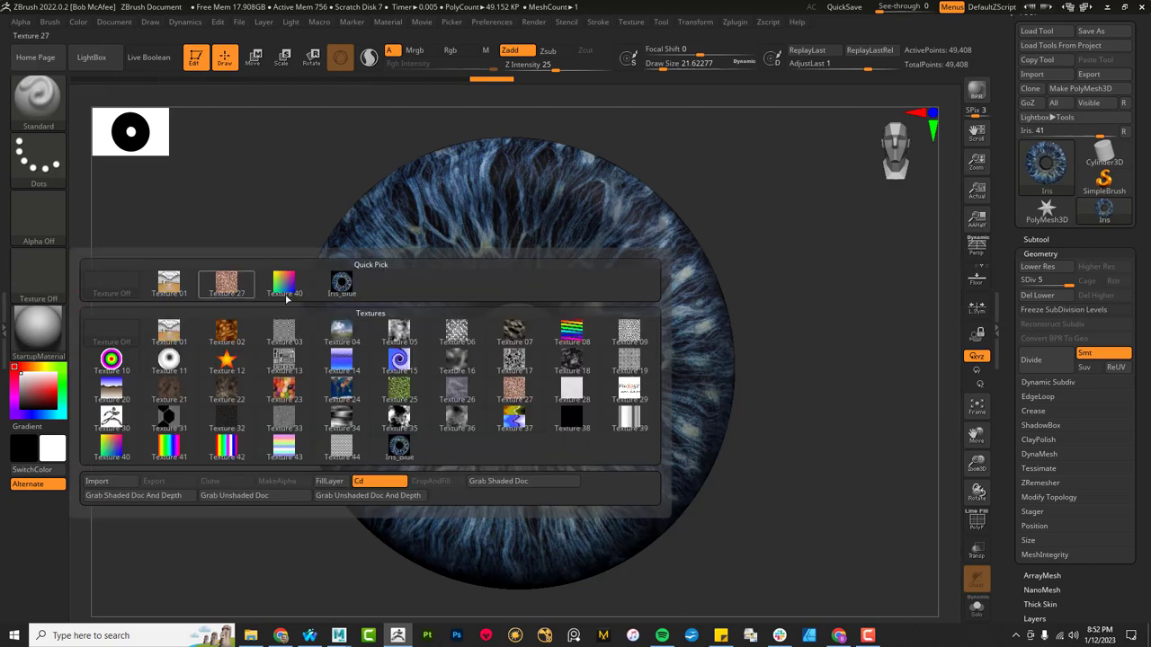
left_click(342, 285)
left_click(35, 275)
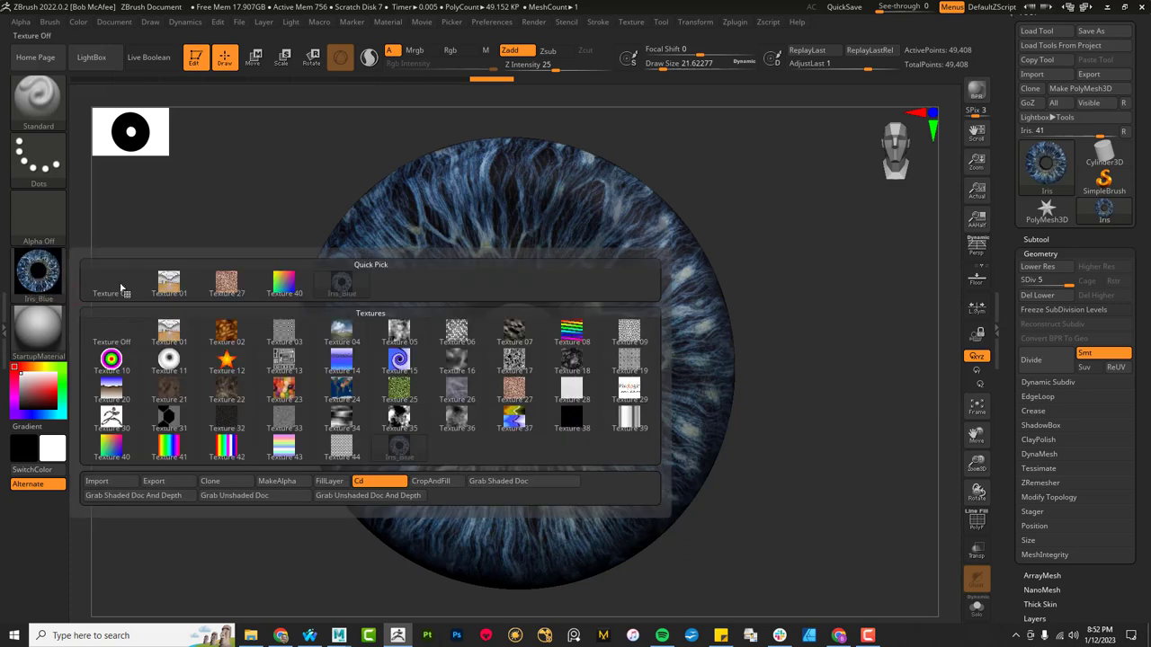
left_click(291, 487)
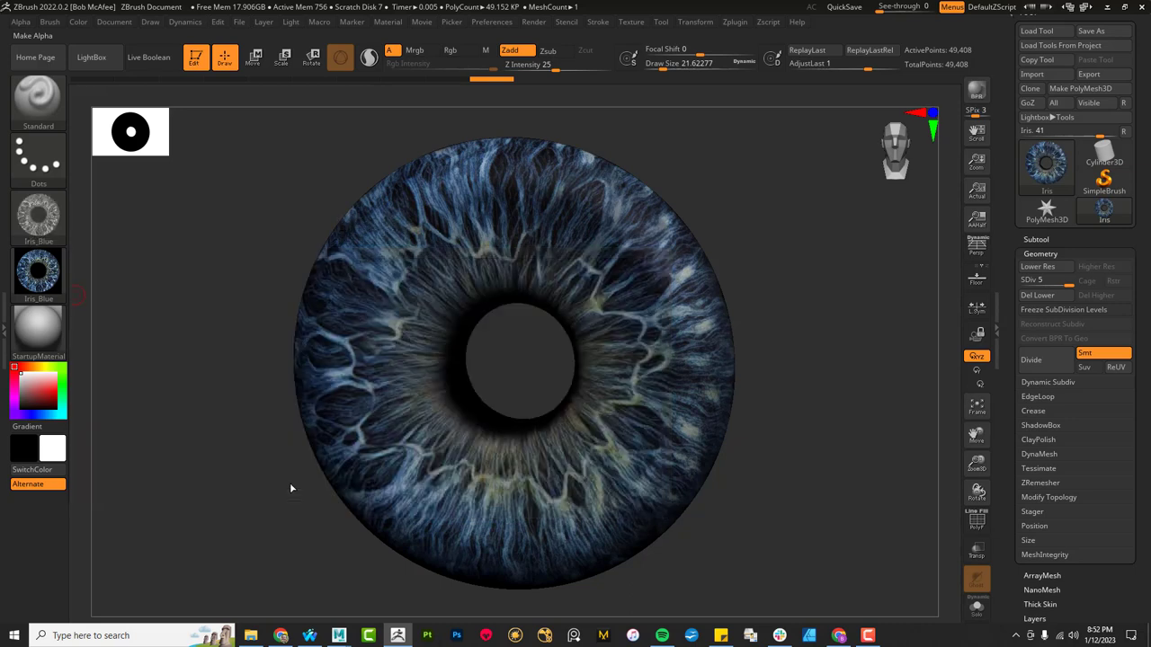
left_click(40, 216)
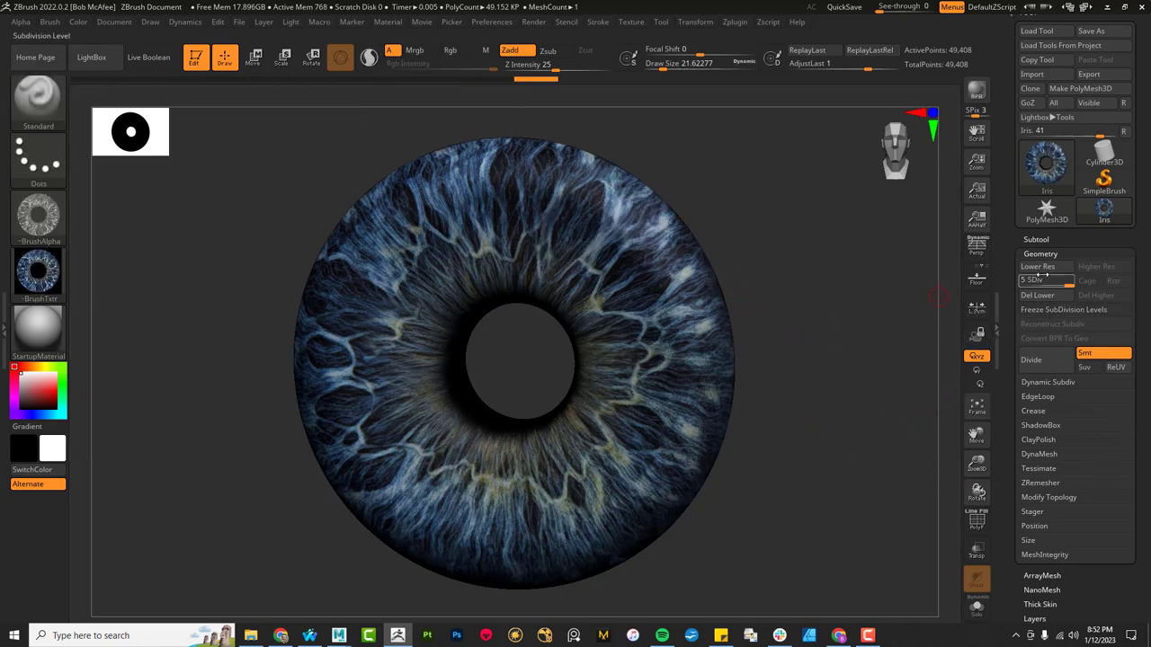
Step: Assign the ~BrushAlpha iris image as the iris mesh's displacement map with Disp On
left_click_drag(1145, 294, 1141, 200)
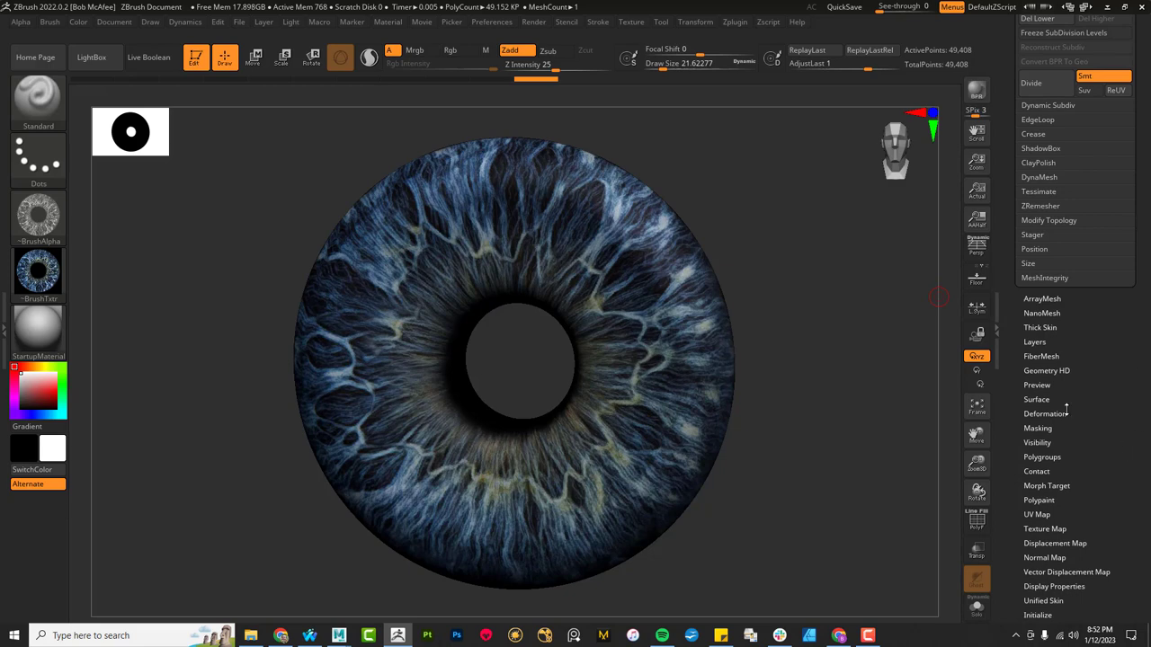
left_click(1056, 543)
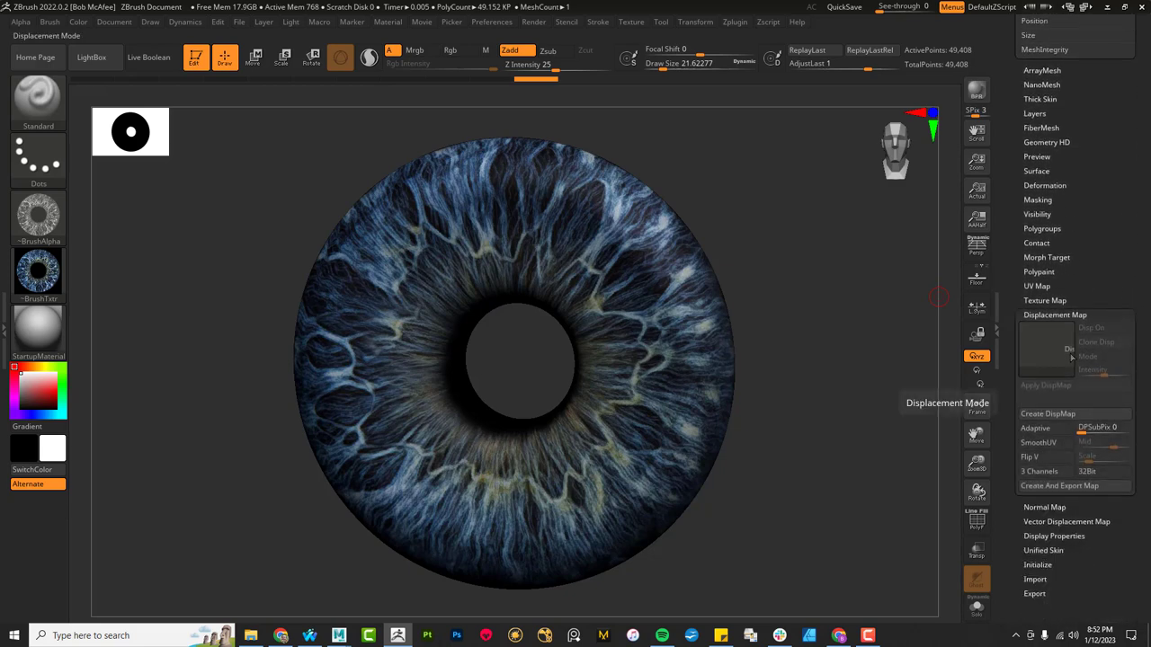
left_click(1046, 351)
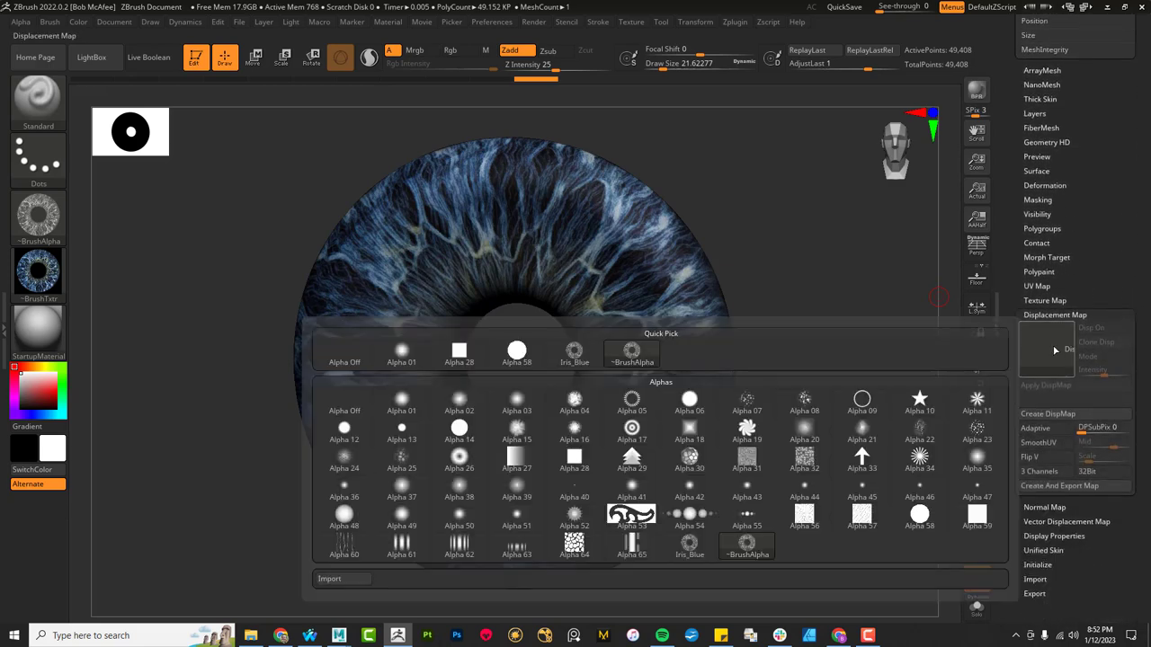
left_click(631, 353)
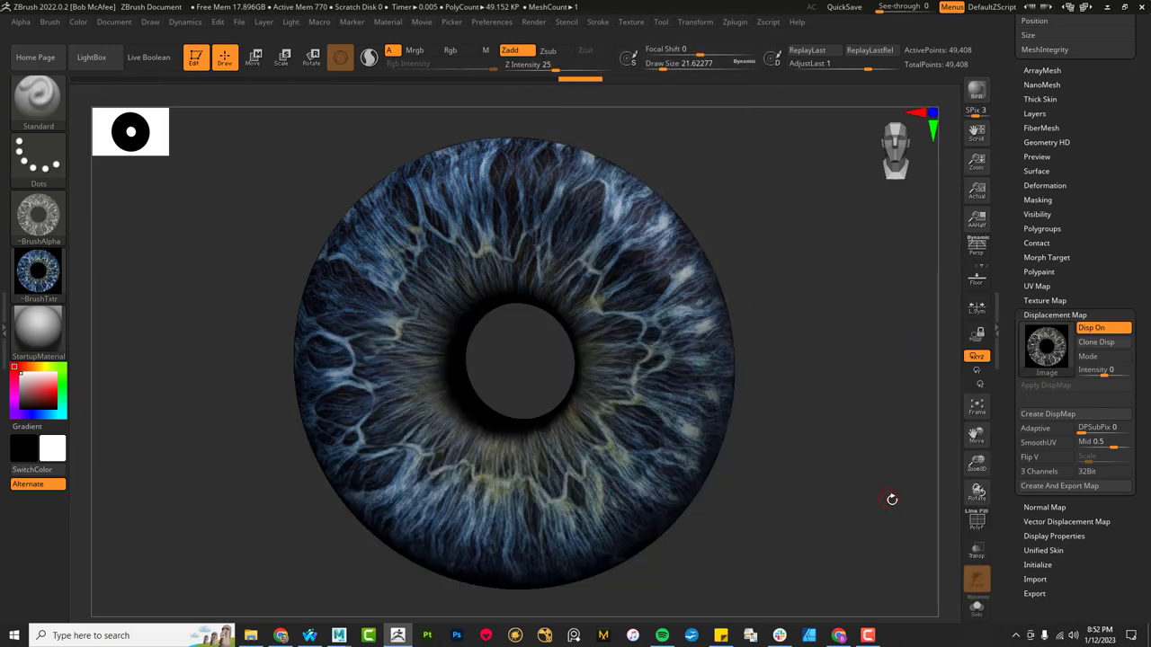
scroll(1095, 256, "up", 2)
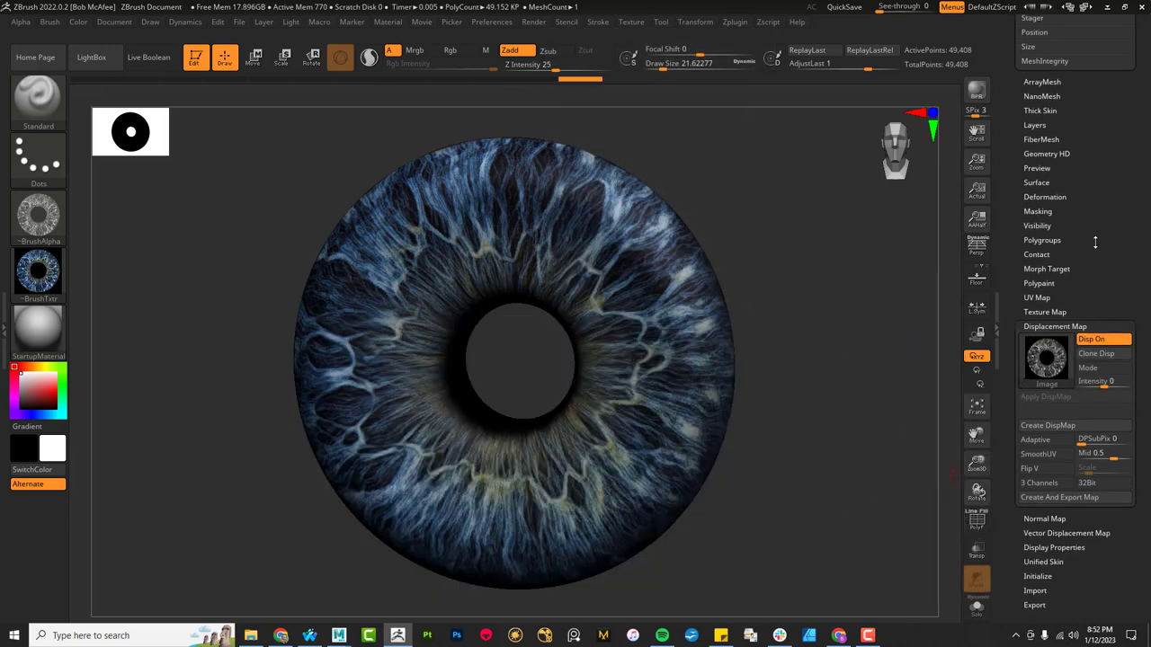
Step: Add a new sculpt layer to the iris mesh
left_click(1036, 156)
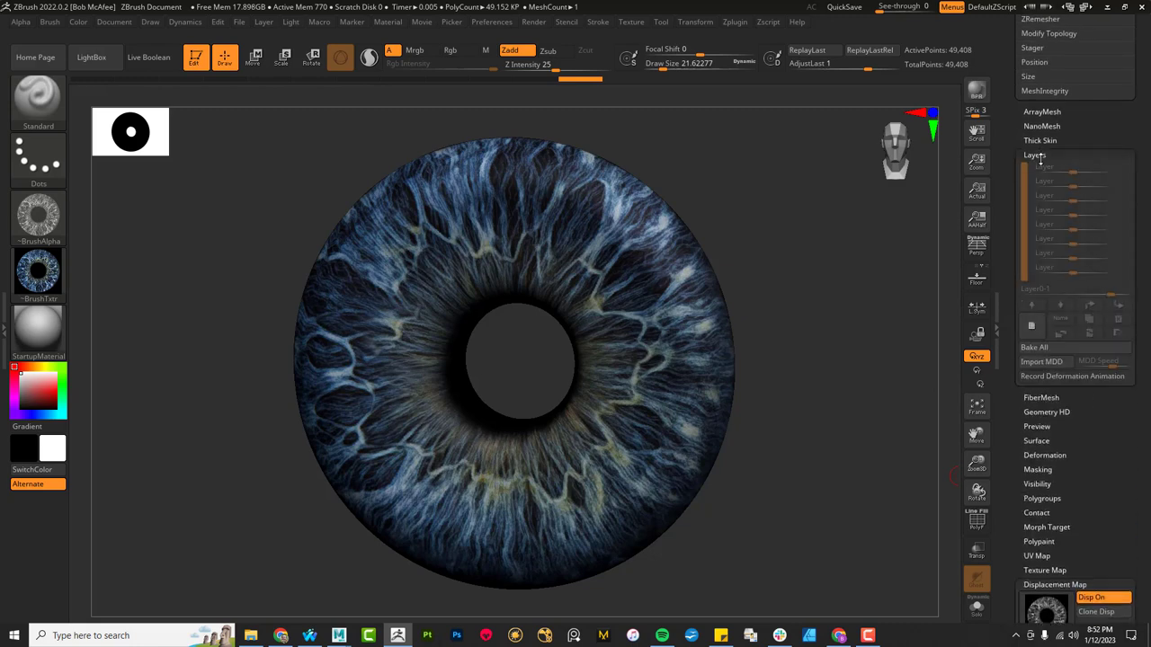
left_click(1032, 329)
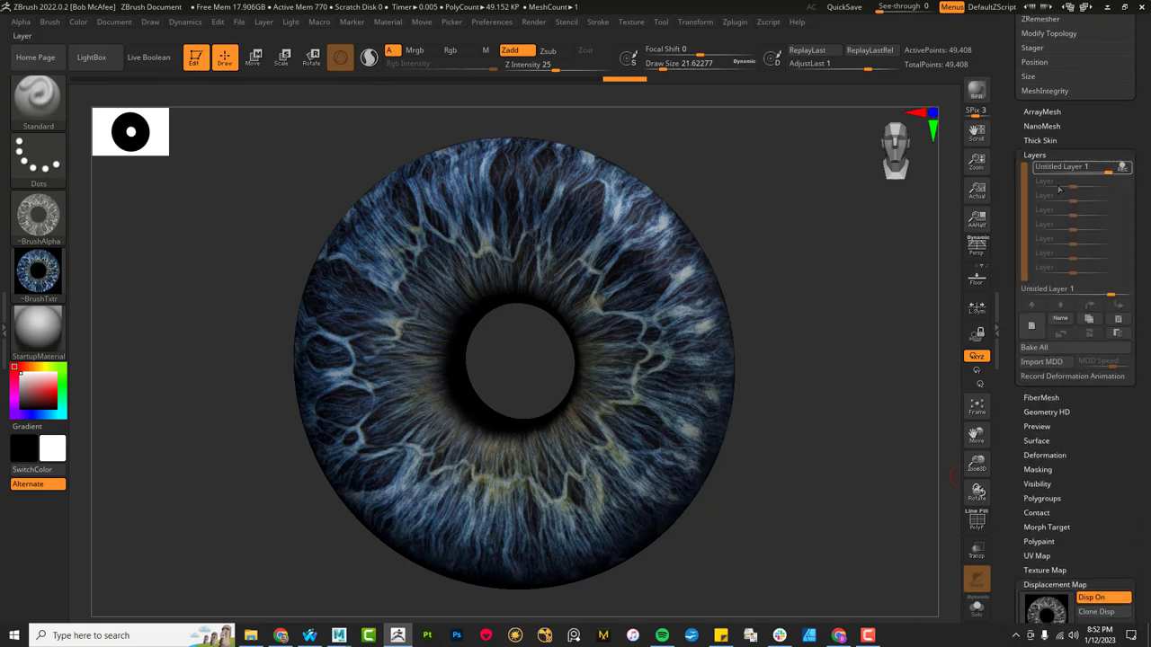
scroll(1110, 476, "down", 1)
scroll(1109, 476, "down", 9)
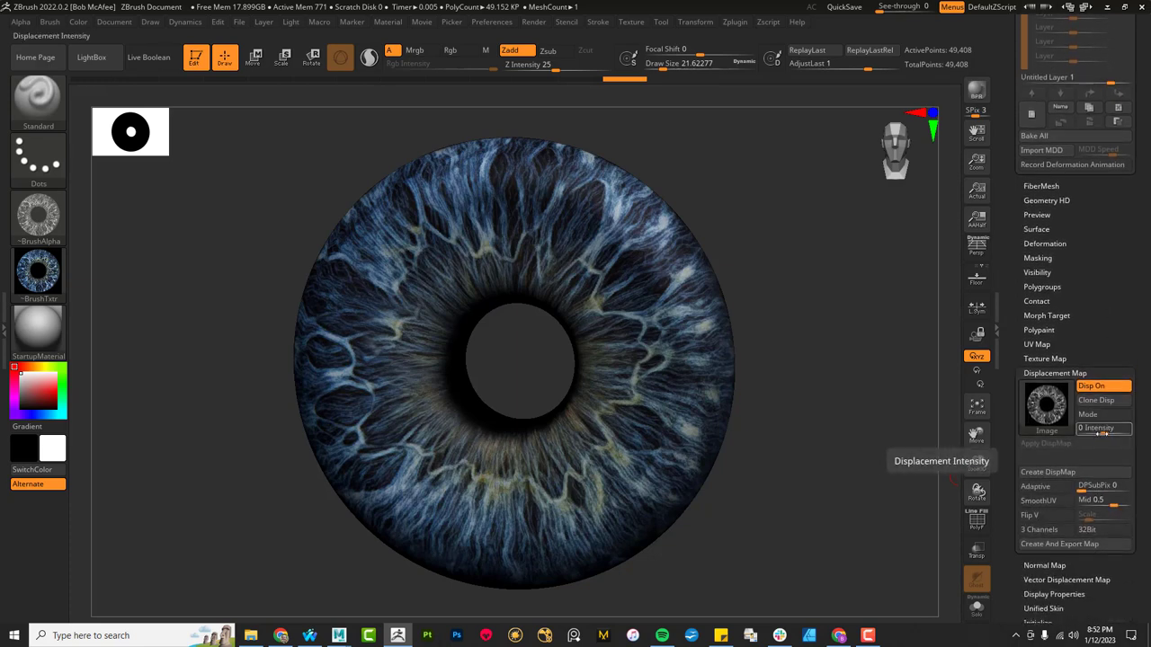
Step: Bake the displacement map into the iris at about 0.05478 intensity
left_click_drag(1104, 432, 1105, 431)
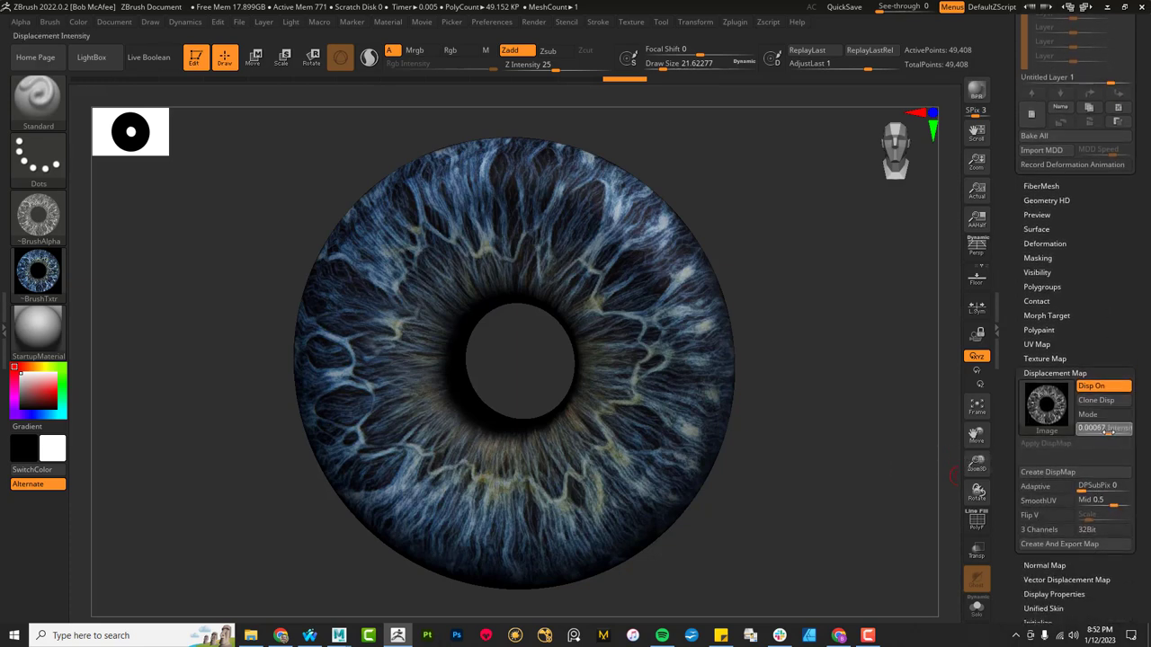
left_click(1099, 431)
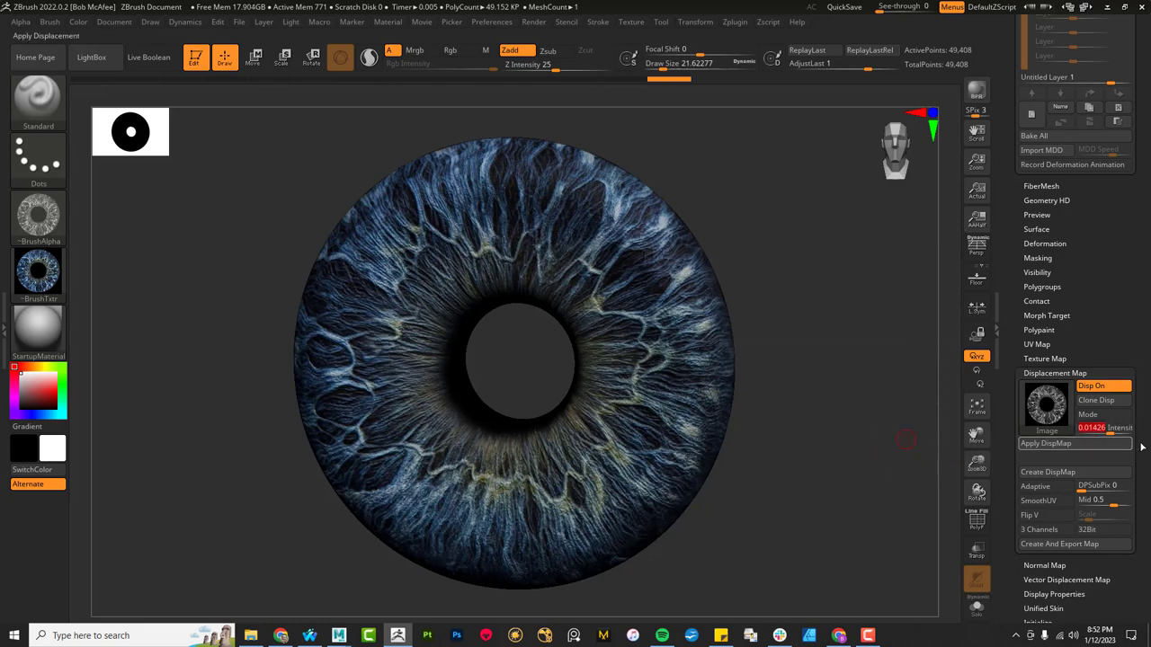
left_click_drag(1106, 430, 1115, 432)
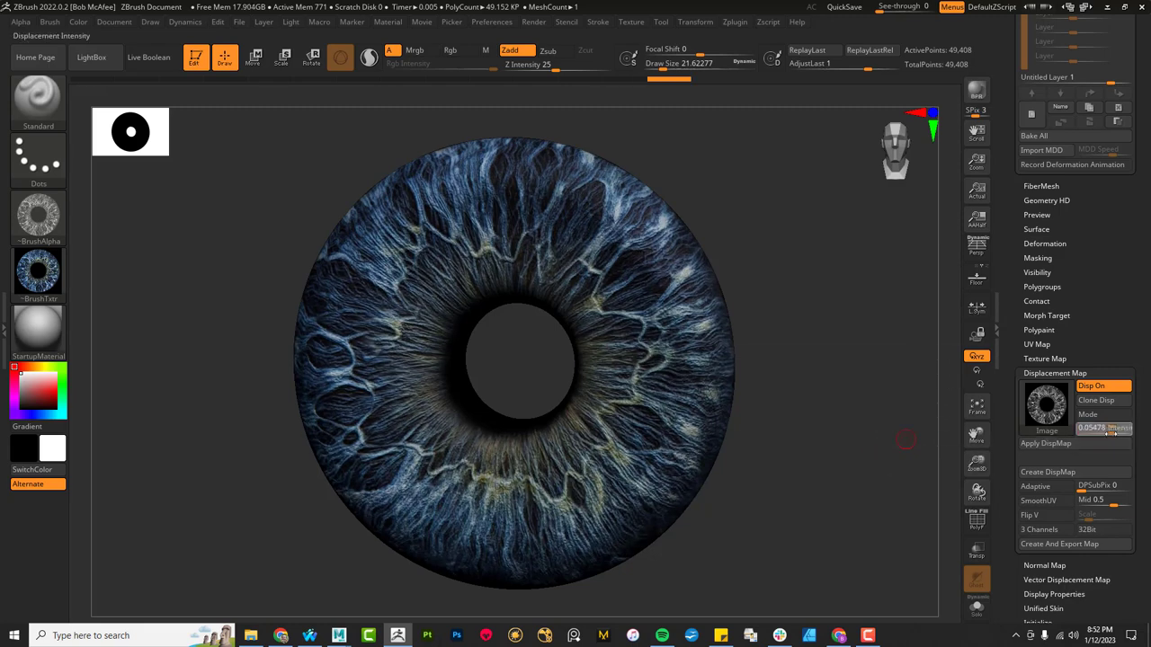
left_click(1105, 429)
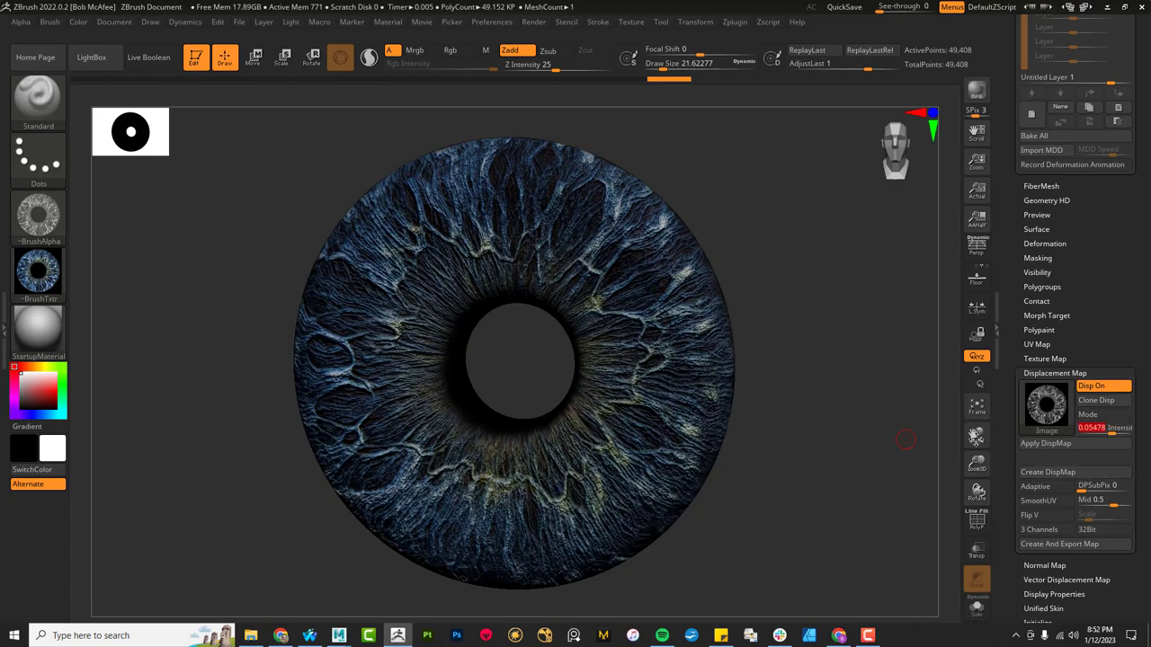
left_click(1067, 443)
left_click_drag(818, 466, 953, 387)
Step: Raise the Untitled Layer strength to 0.93049 and Bake All into the iris mesh
scroll(1124, 293, "up", 2)
scroll(1124, 293, "up", 5)
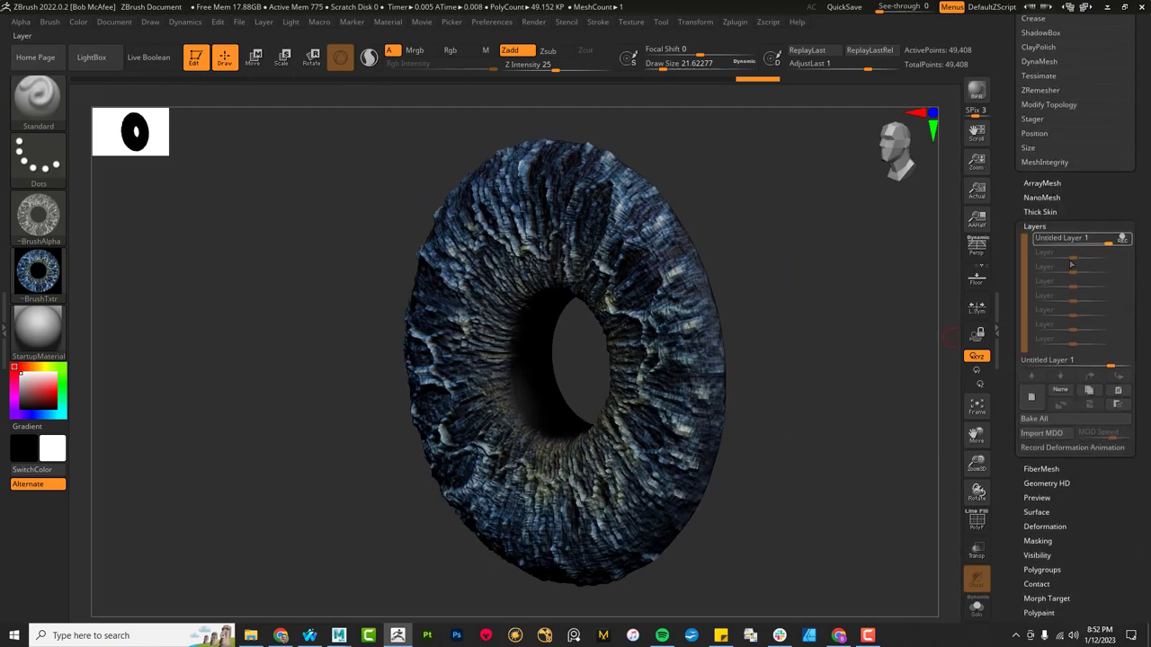
left_click_drag(866, 335, 780, 261)
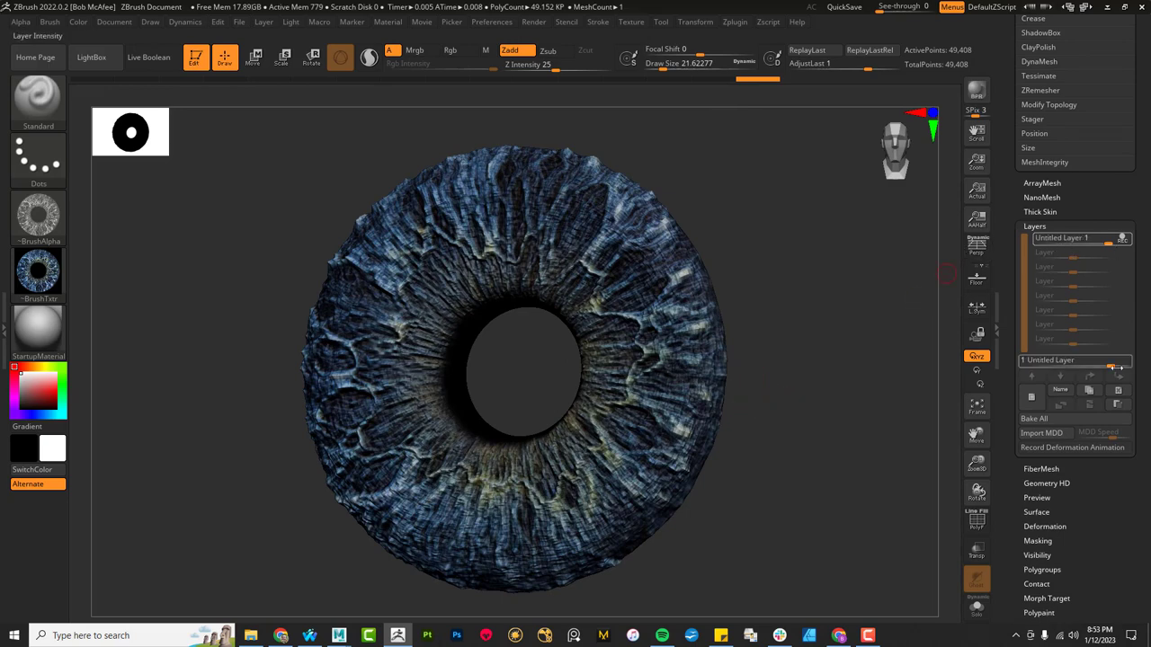
left_click_drag(1112, 363, 1111, 369)
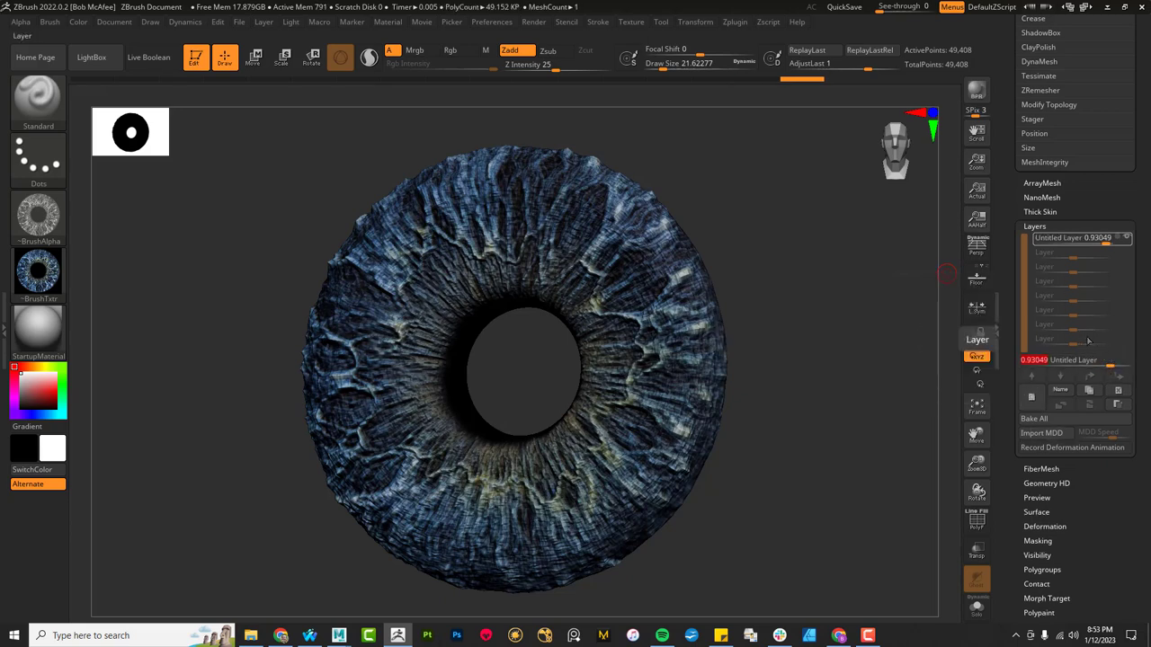
left_click(1041, 419)
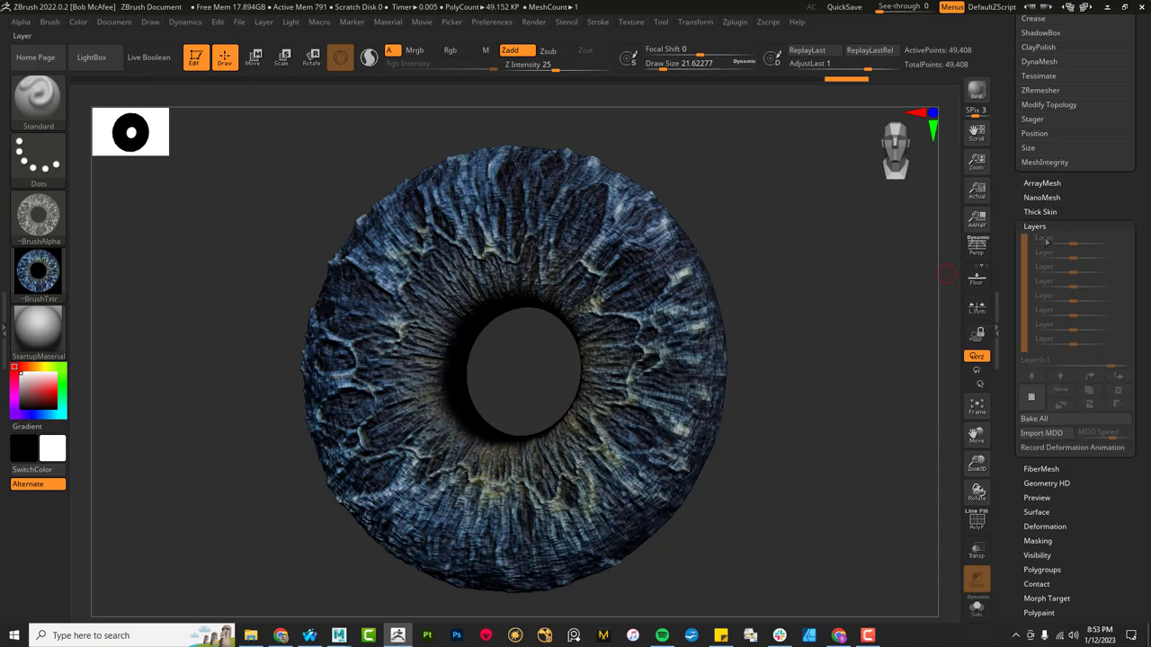
left_click(1042, 226)
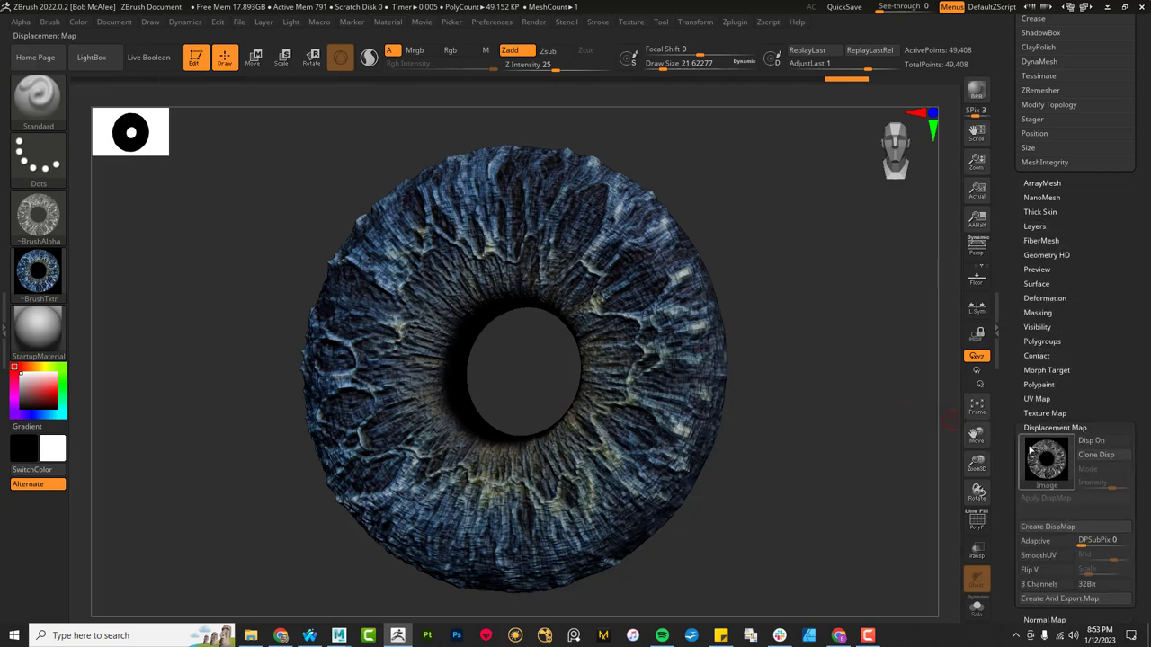
Step: Turn off Texture On so the iris mesh shows plain white
left_click(1079, 427)
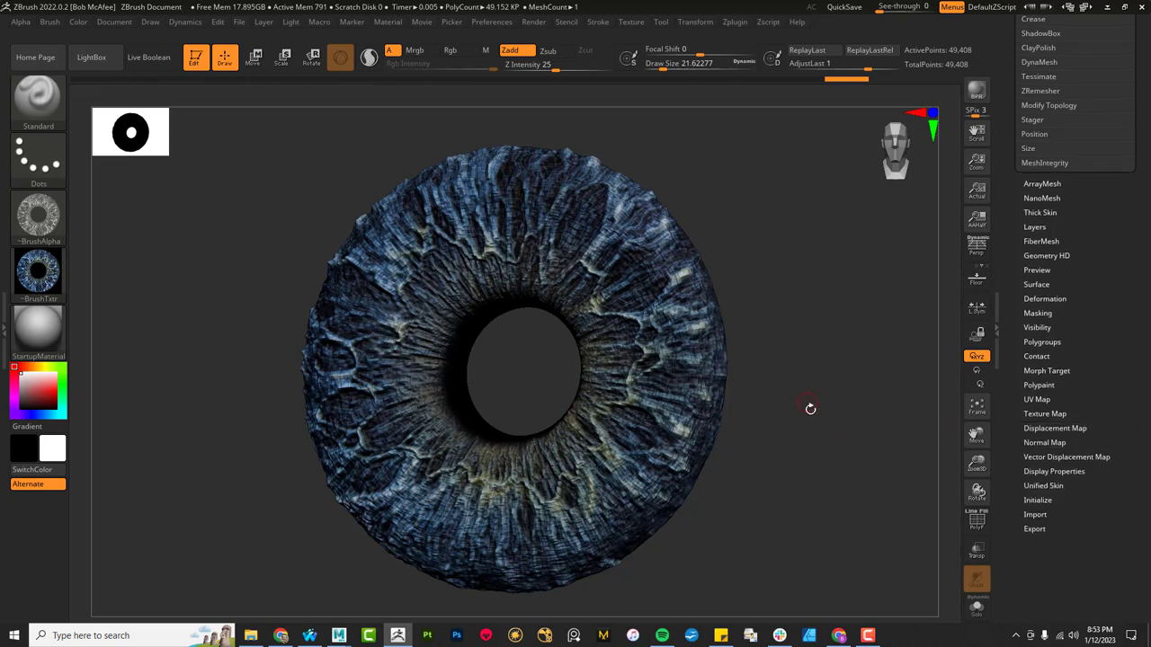
left_click(1043, 414)
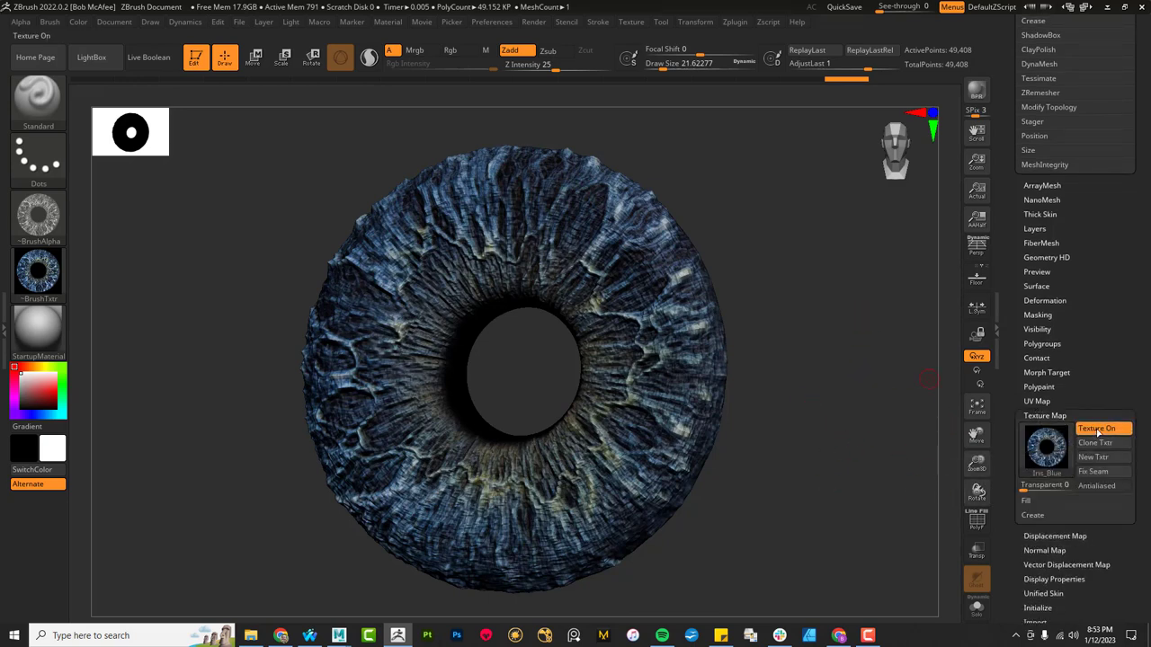
left_click(1097, 430)
mouse_move(799, 465)
left_mouse_down()
mouse_move(819, 455)
mouse_move(800, 422)
left_mouse_up()
mouse_move(807, 495)
left_mouse_down()
mouse_move(783, 488)
mouse_move(791, 467)
left_mouse_up()
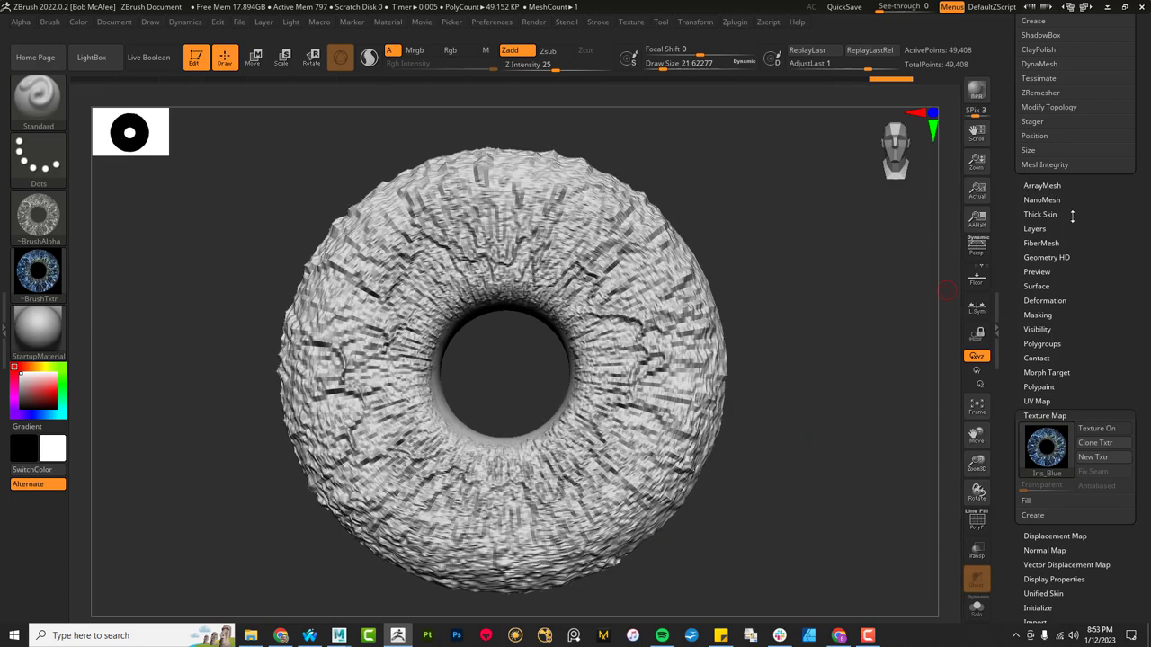
Step: Divide the iris mesh twice to SDiv 7 with 787,456 points
scroll(1096, 234, "up", 5)
left_click(1056, 212)
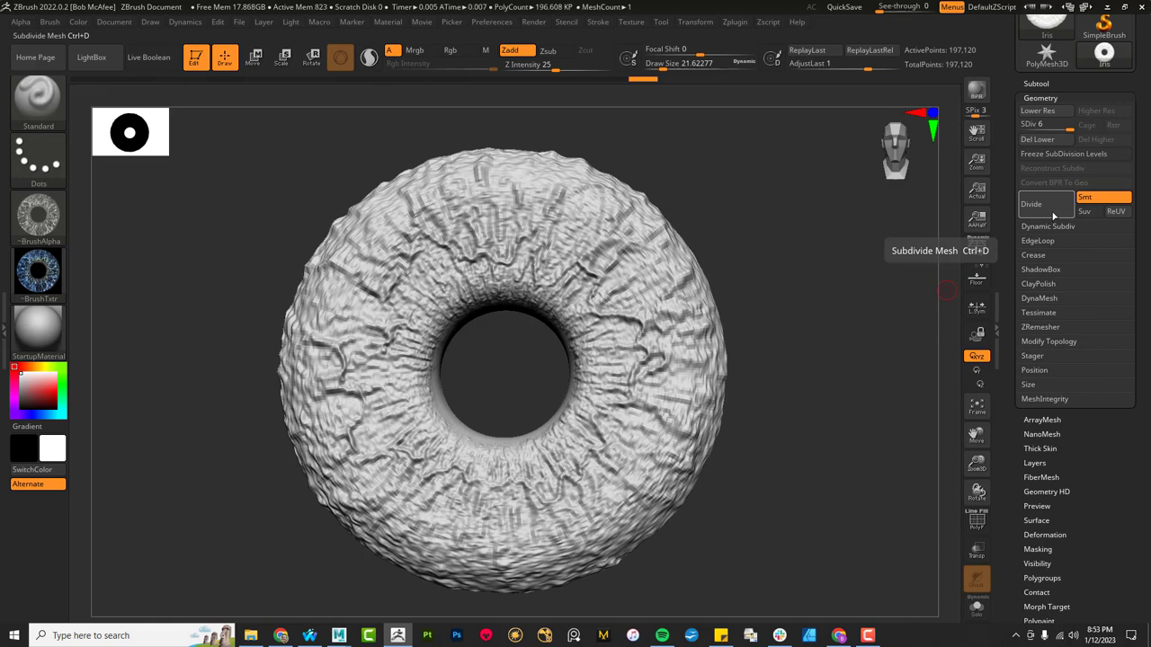
left_click(1054, 214)
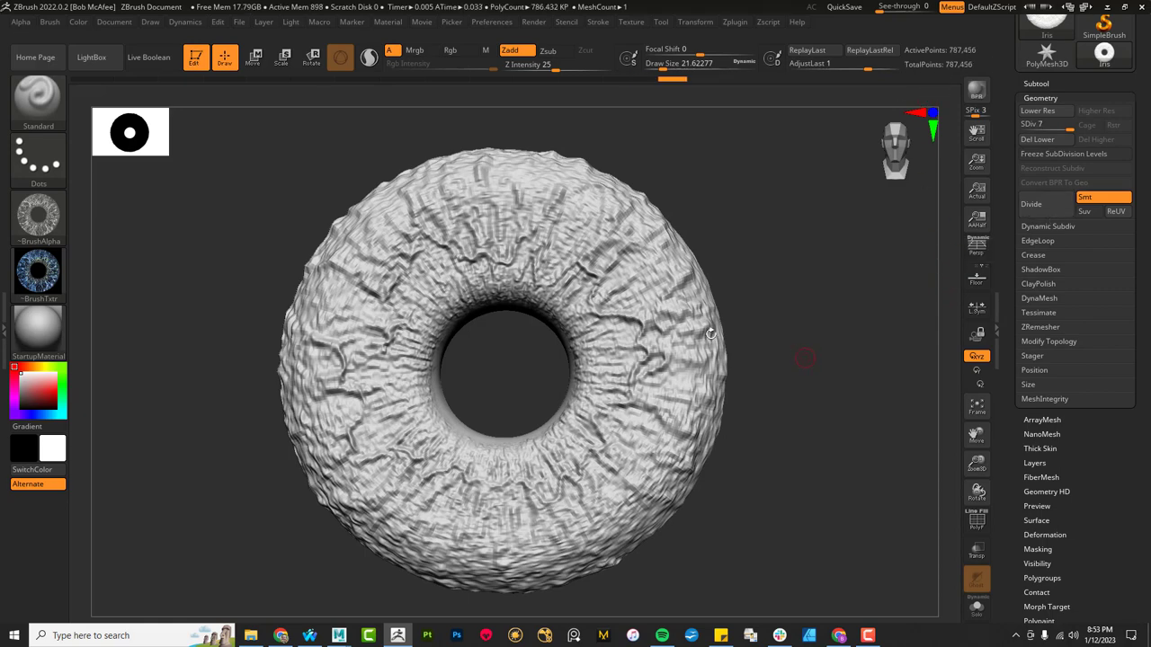
mouse_move(763, 344)
left_mouse_down()
mouse_move(811, 399)
mouse_move(822, 342)
left_mouse_up()
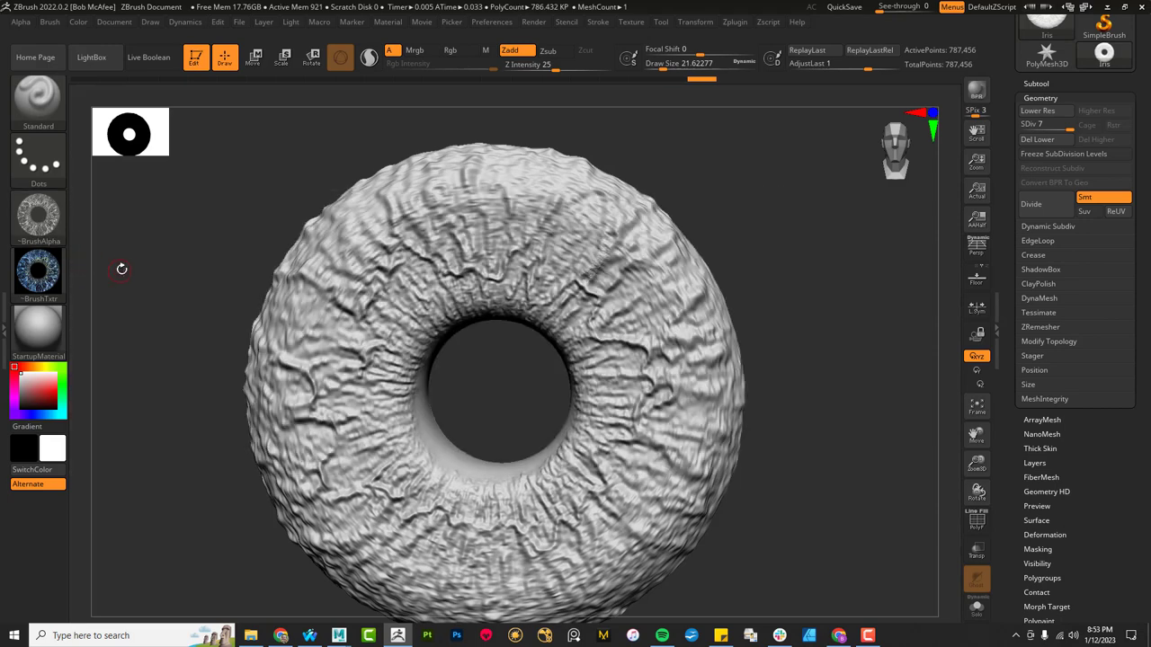
Step: Turn off brush alpha and texture, and select the ClayBuildup brush
left_click(38, 218)
left_click(109, 270)
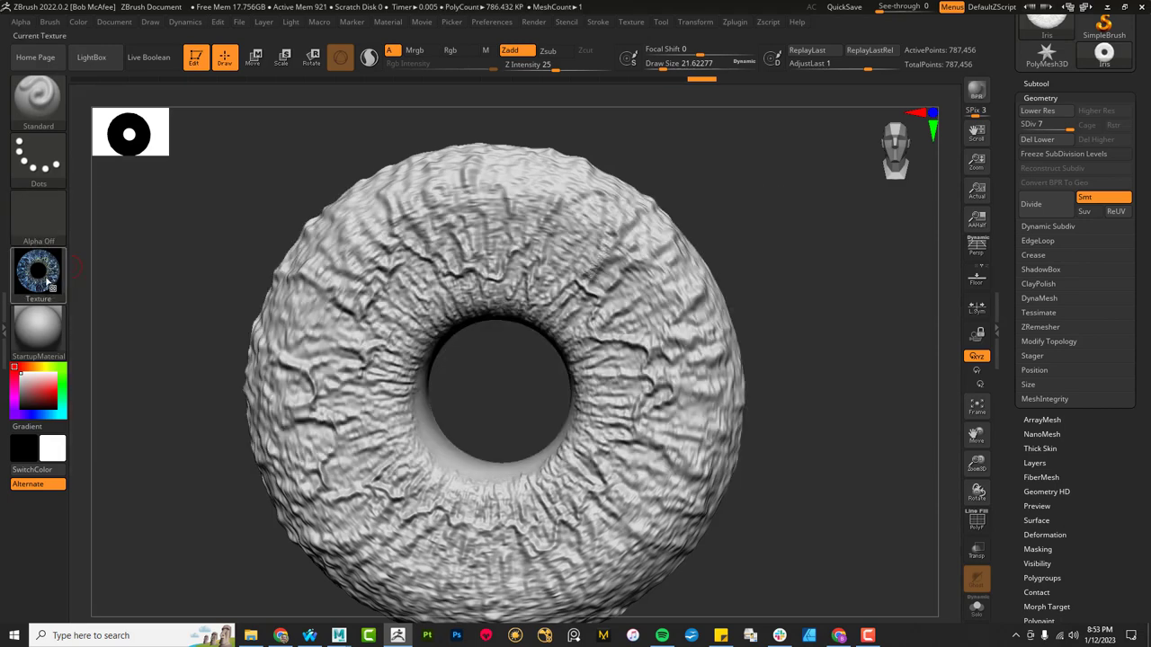
left_click(38, 271)
left_click(110, 333)
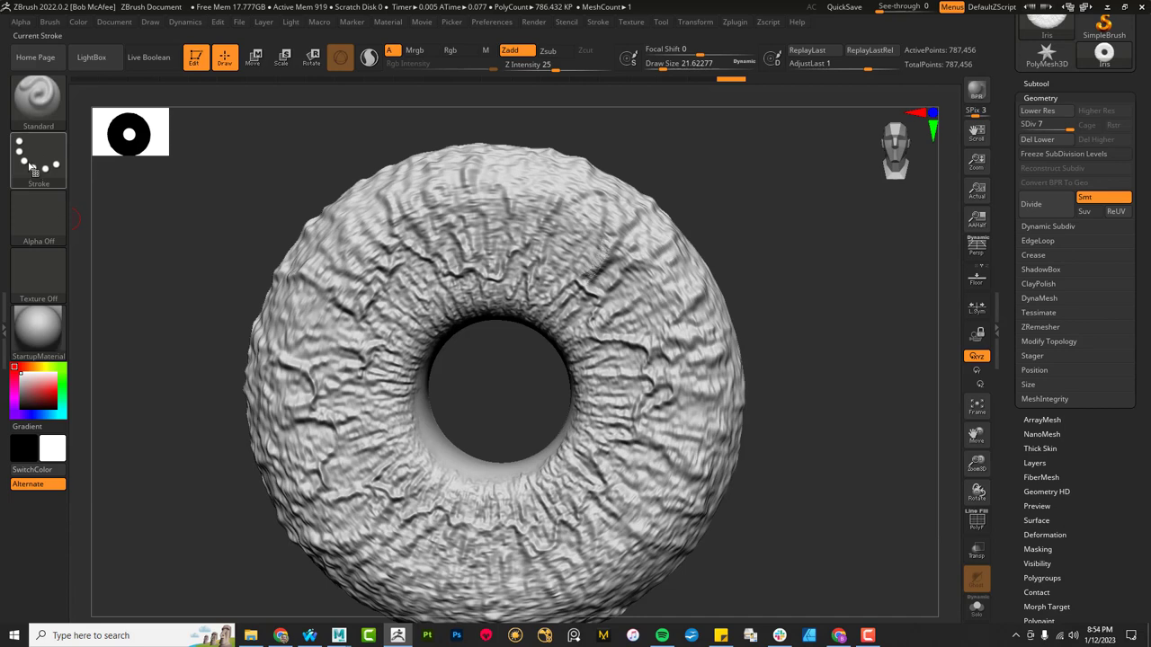
left_click(47, 106)
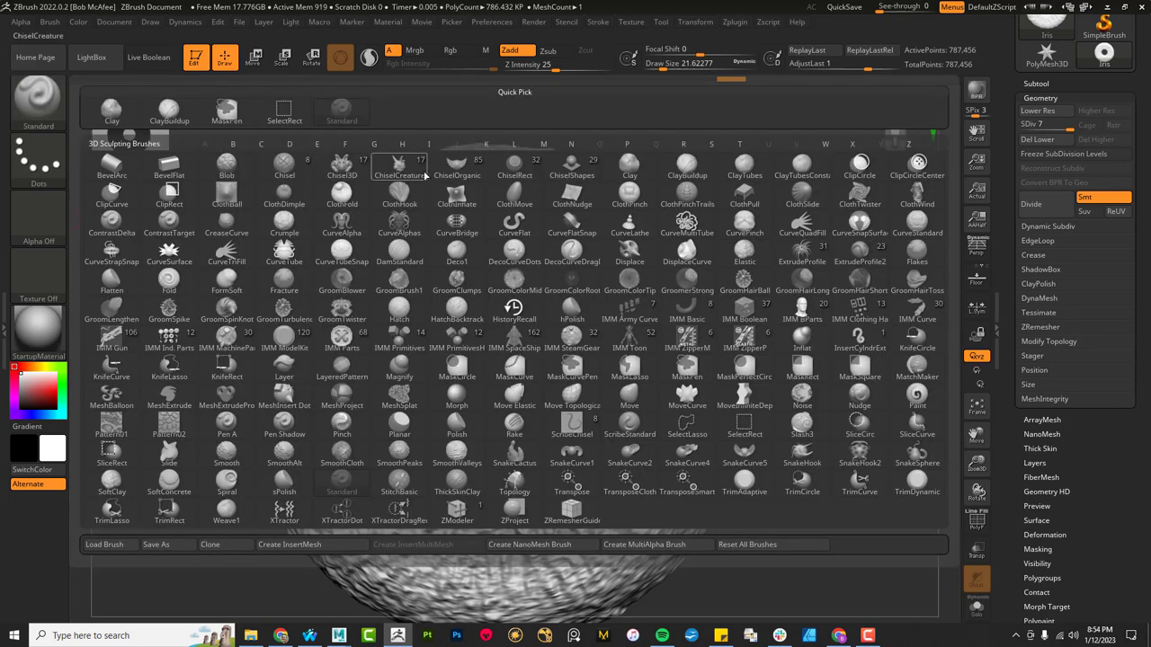
left_click(687, 171)
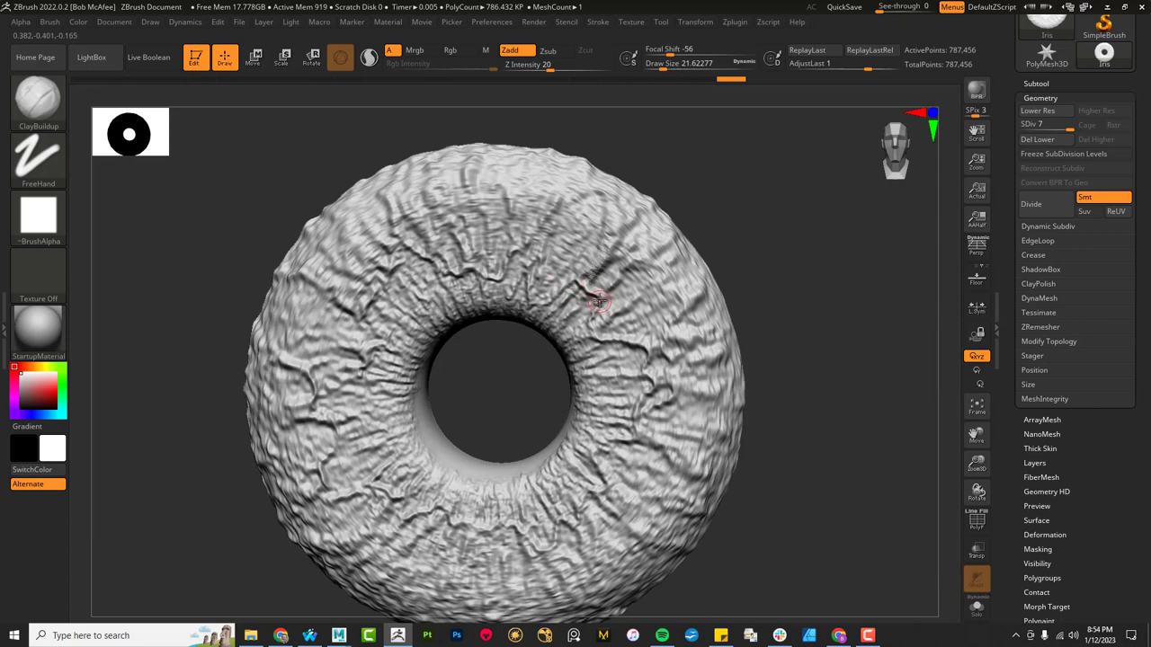
Step: Sculpt a clay ridge and short clay strokes on the upper iris, undoing the last
mouse_move(641, 259)
left_mouse_down()
mouse_move(637, 309)
mouse_move(604, 317)
mouse_move(667, 298)
left_mouse_up()
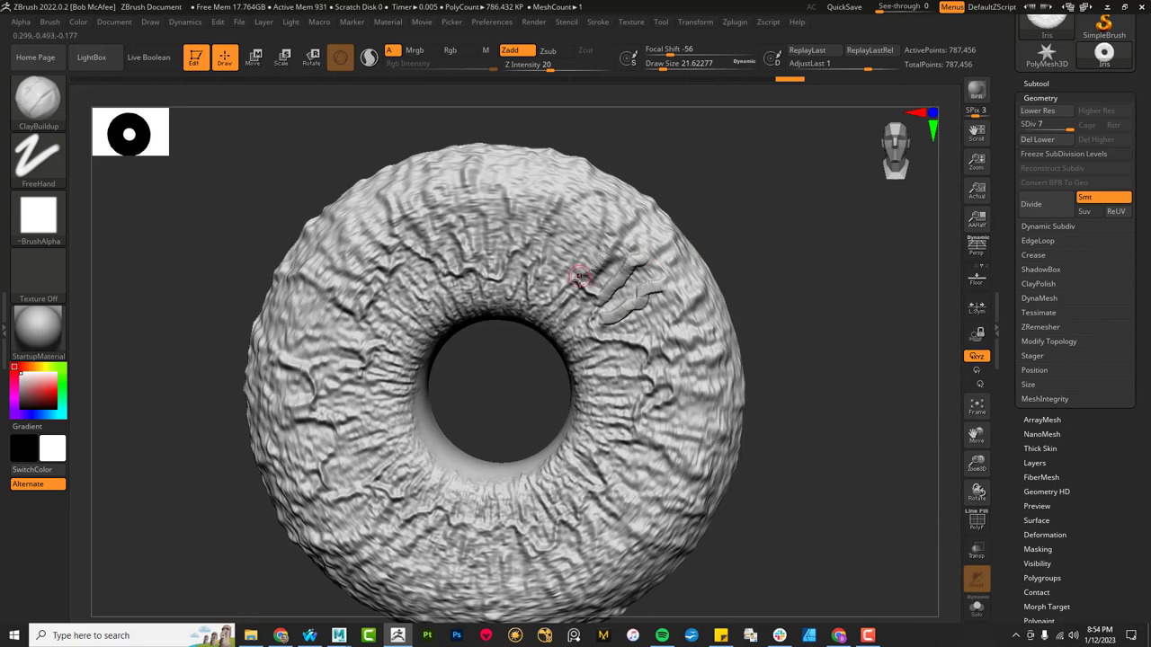
left_click(601, 218)
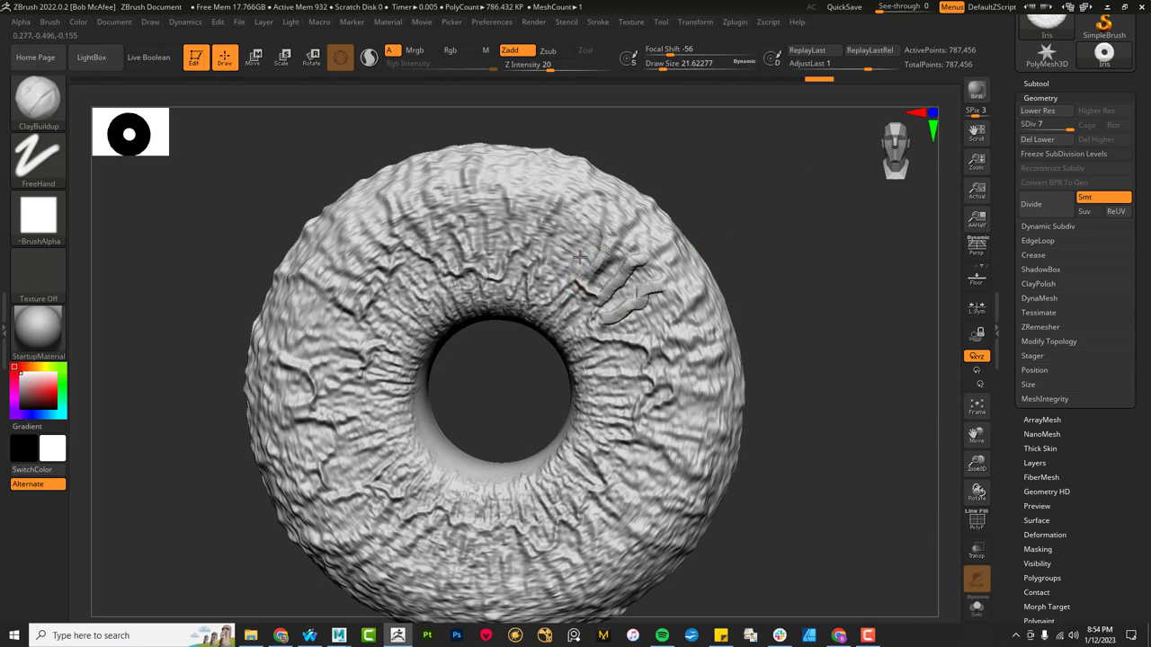
left_click_drag(565, 286, 543, 294)
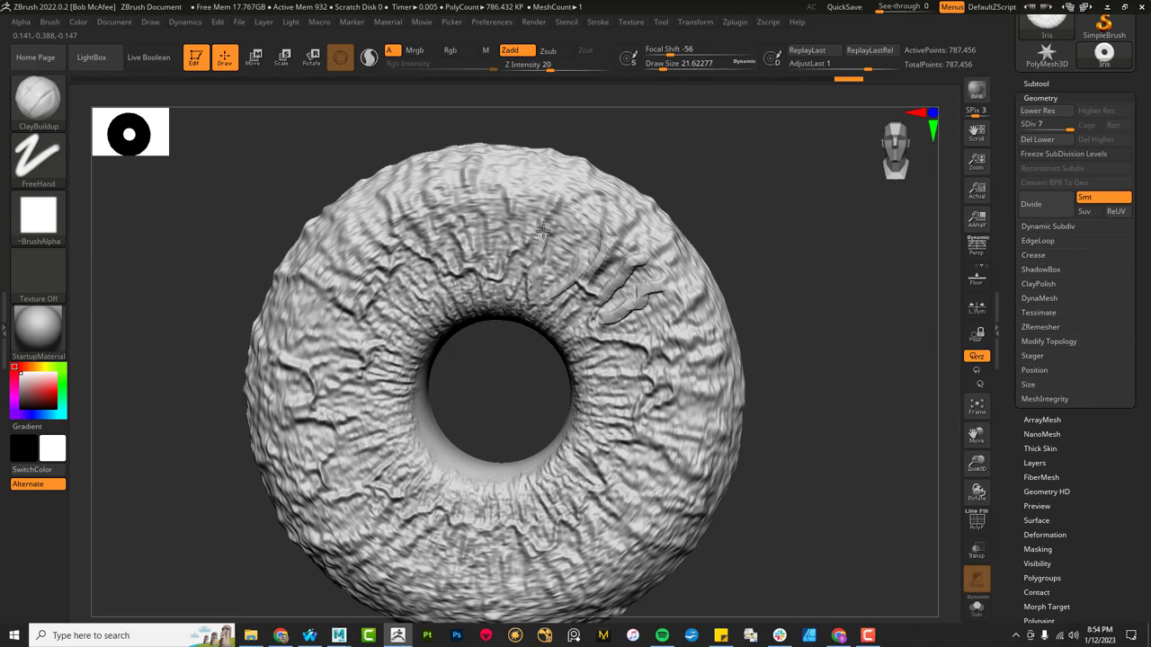
left_click_drag(543, 227, 539, 244)
left_click_drag(508, 202, 535, 211)
key("ctrl+z")
key("ctrl+z")
key("ctrl+z")
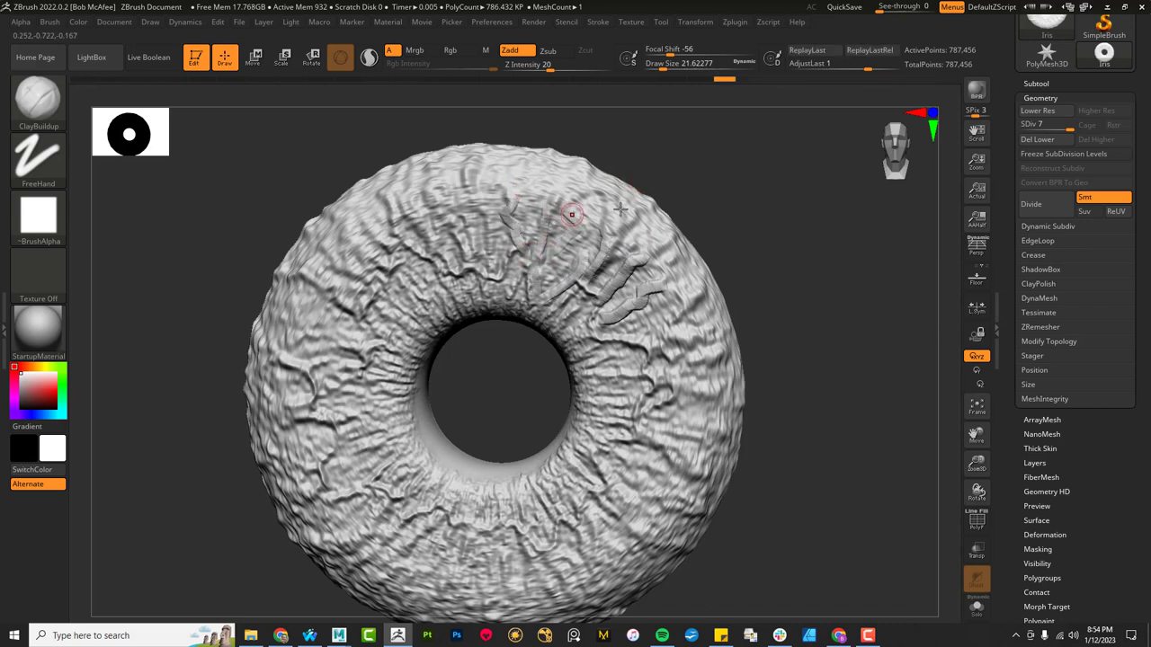
Step: Smooth the upper-right ridge and add clay strokes along the iris's right side
key("shift")
key("shift")
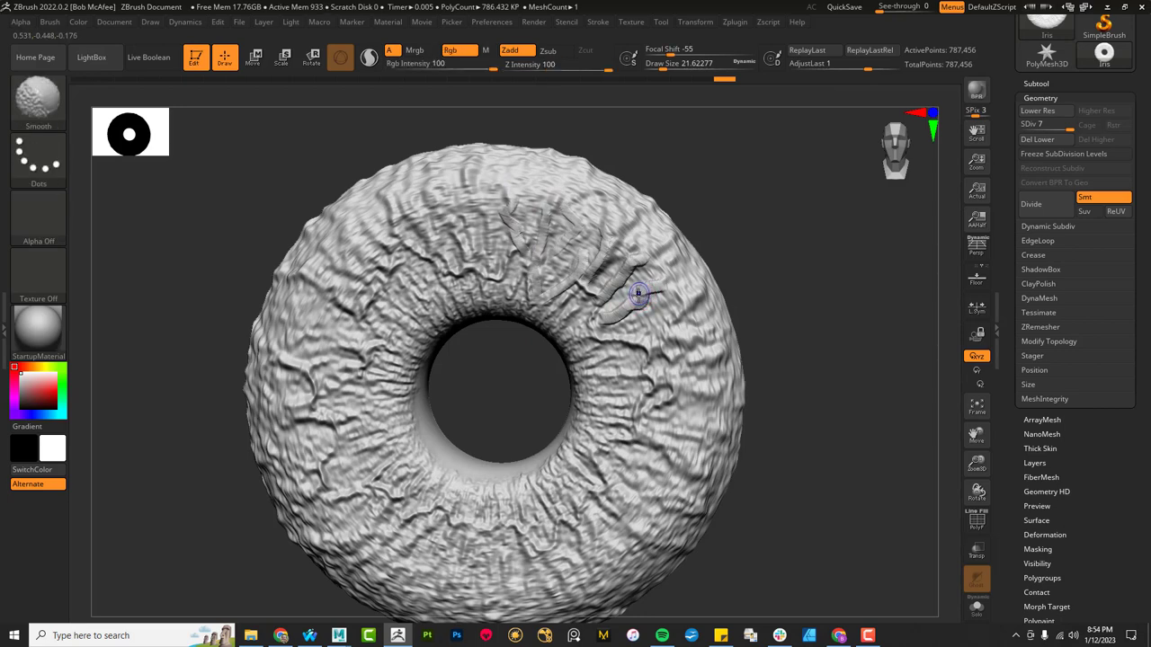
mouse_move(637, 303)
left_mouse_down("shift")
mouse_move(645, 253)
mouse_move(584, 289)
mouse_move(606, 256)
left_mouse_up("shift")
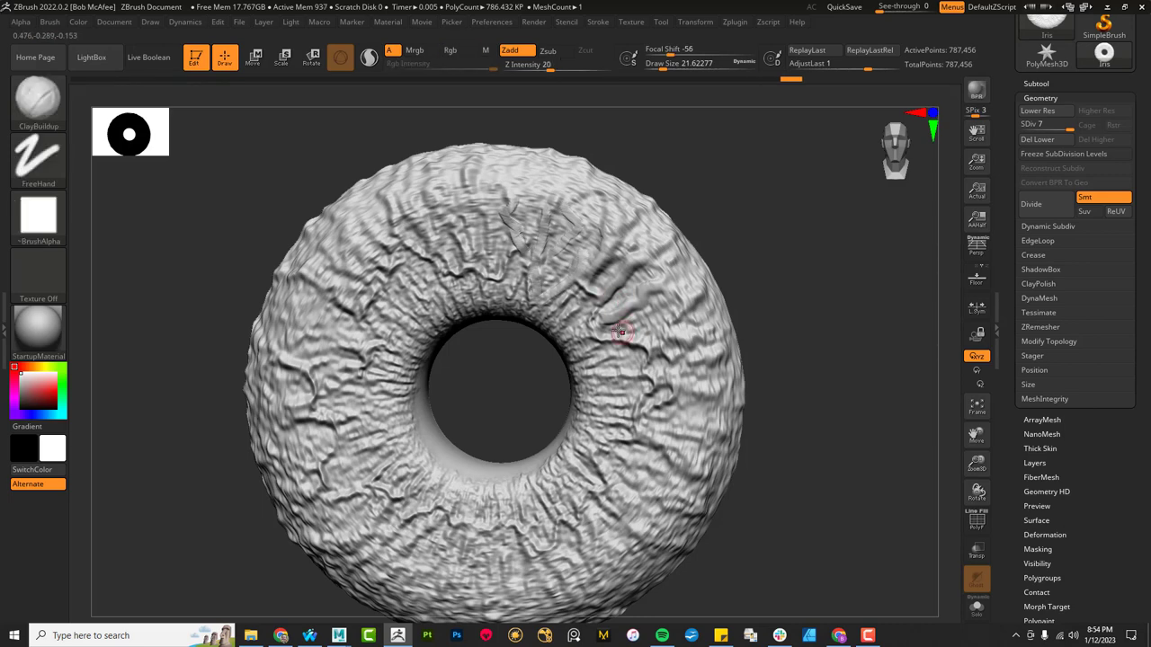
mouse_move(617, 324)
left_mouse_down()
mouse_move(600, 325)
mouse_move(697, 353)
left_mouse_up()
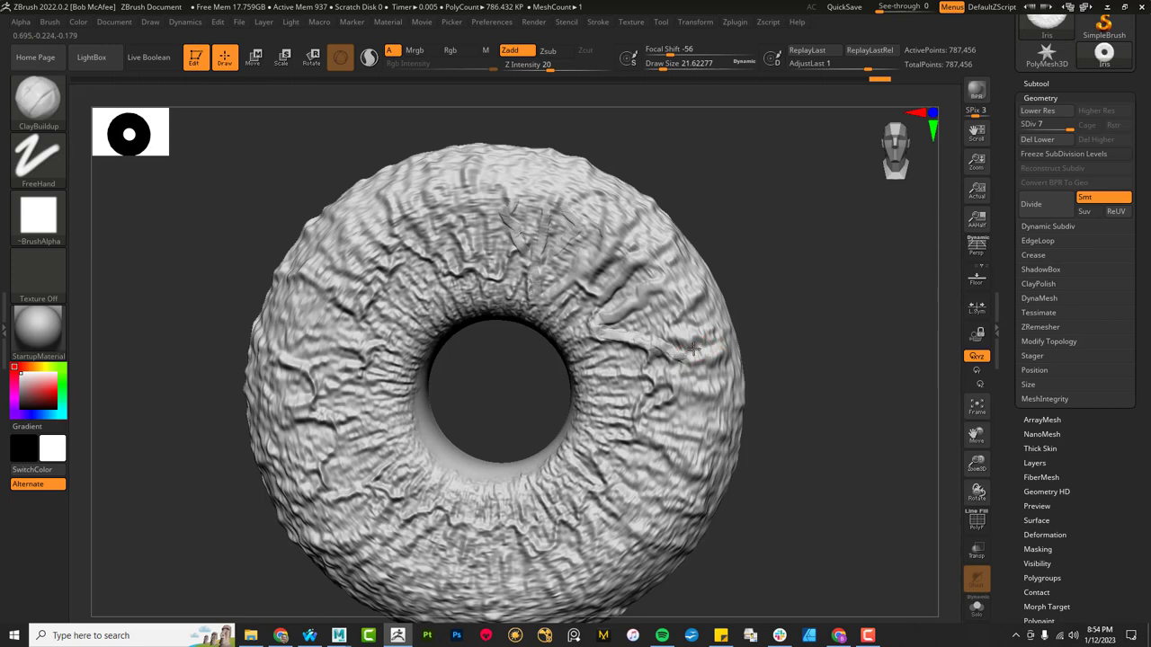
key("ctrl+z")
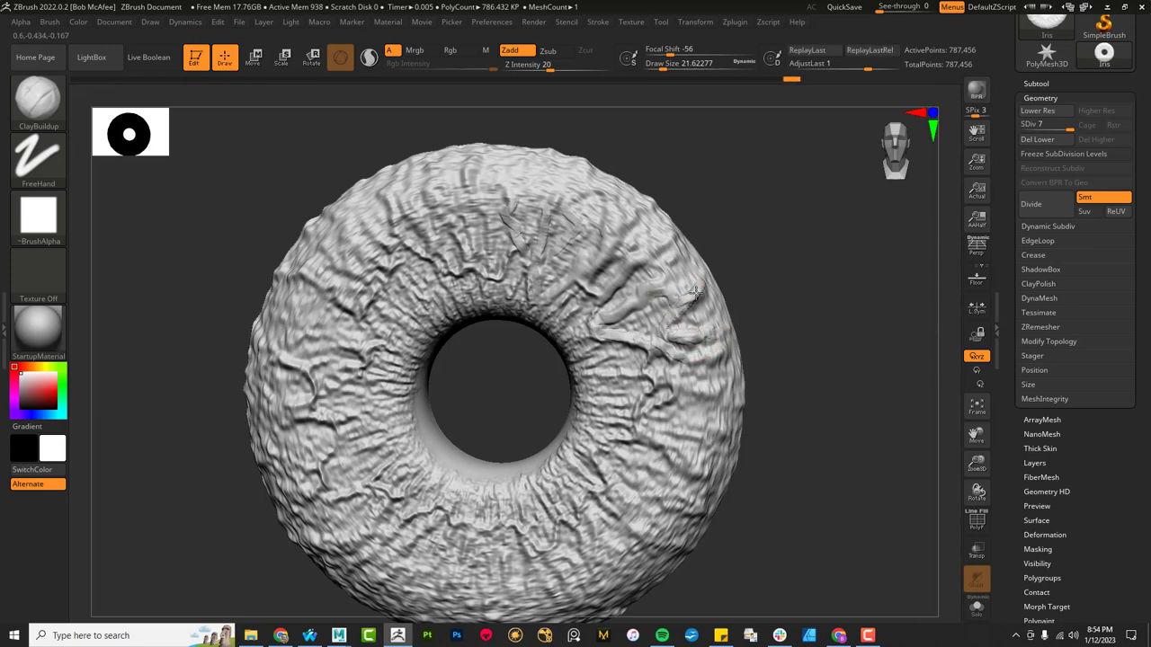
mouse_move(693, 269)
left_mouse_down()
mouse_move(647, 280)
mouse_move(670, 236)
mouse_move(666, 221)
mouse_move(642, 243)
mouse_move(644, 216)
mouse_move(609, 229)
mouse_move(612, 257)
left_mouse_up()
key("shift")
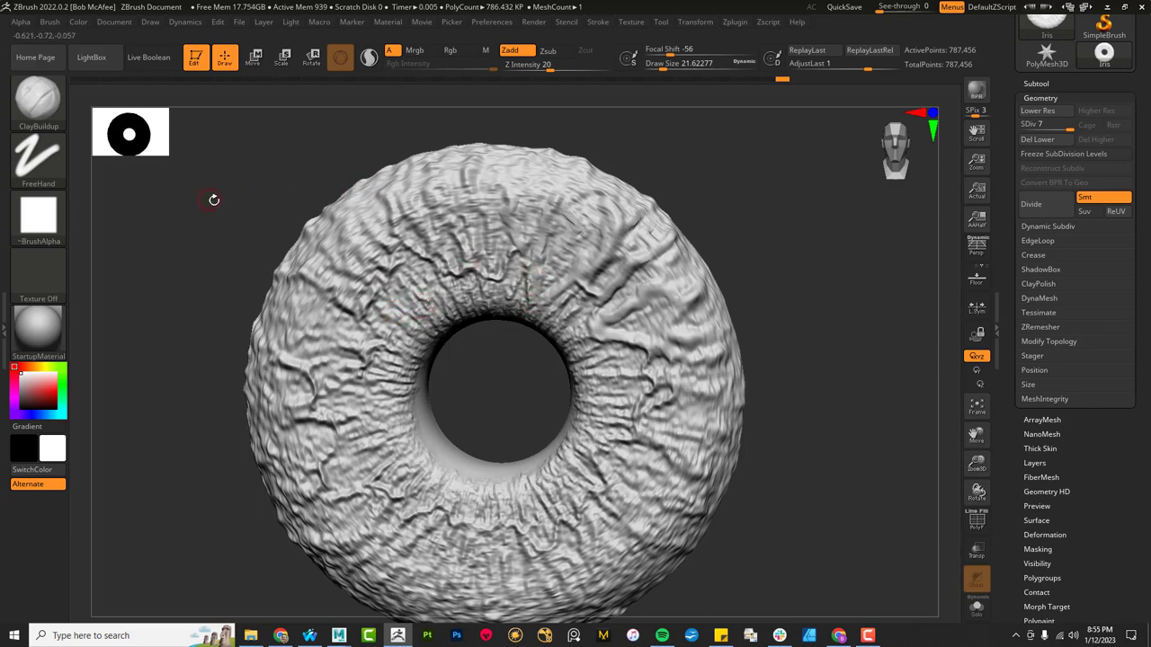
Step: Carve short DamStandard grooves across the upper and right side of the iris
left_click(38, 97)
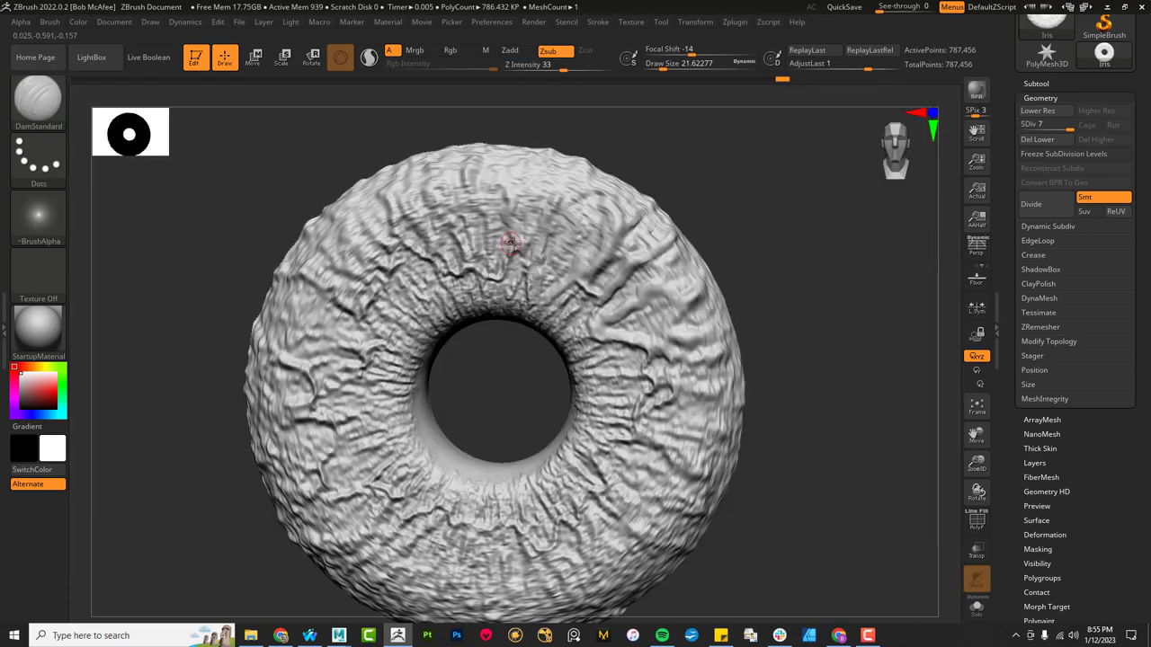
left_click(403, 258)
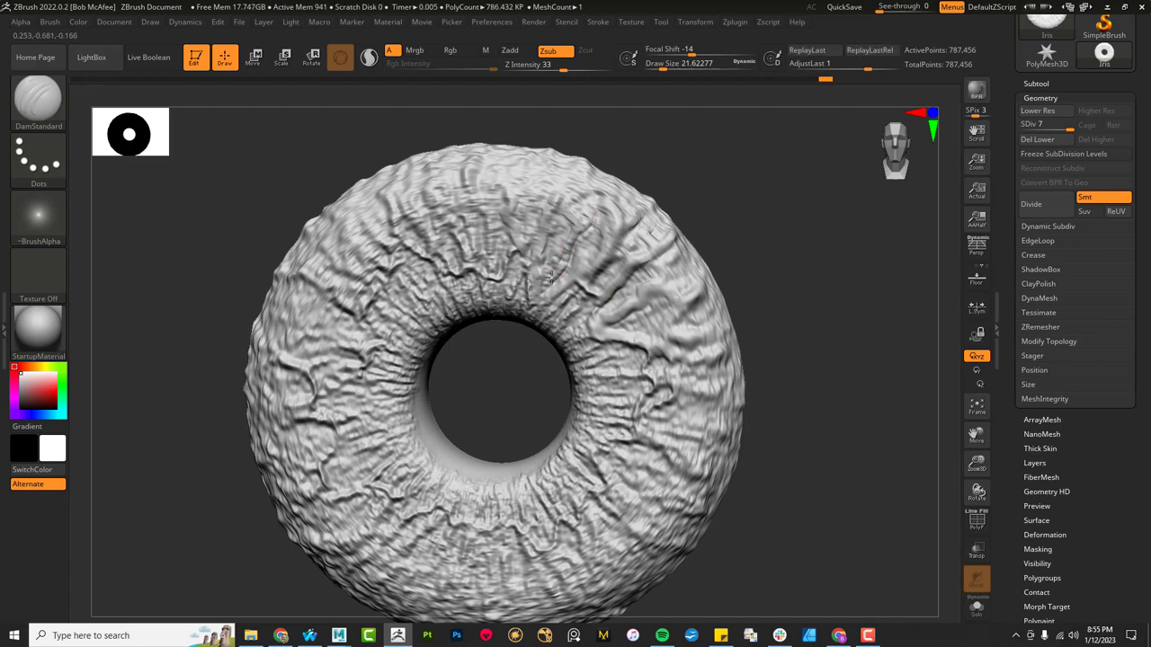
left_click_drag(548, 281, 550, 256)
left_click_drag(599, 185, 589, 211)
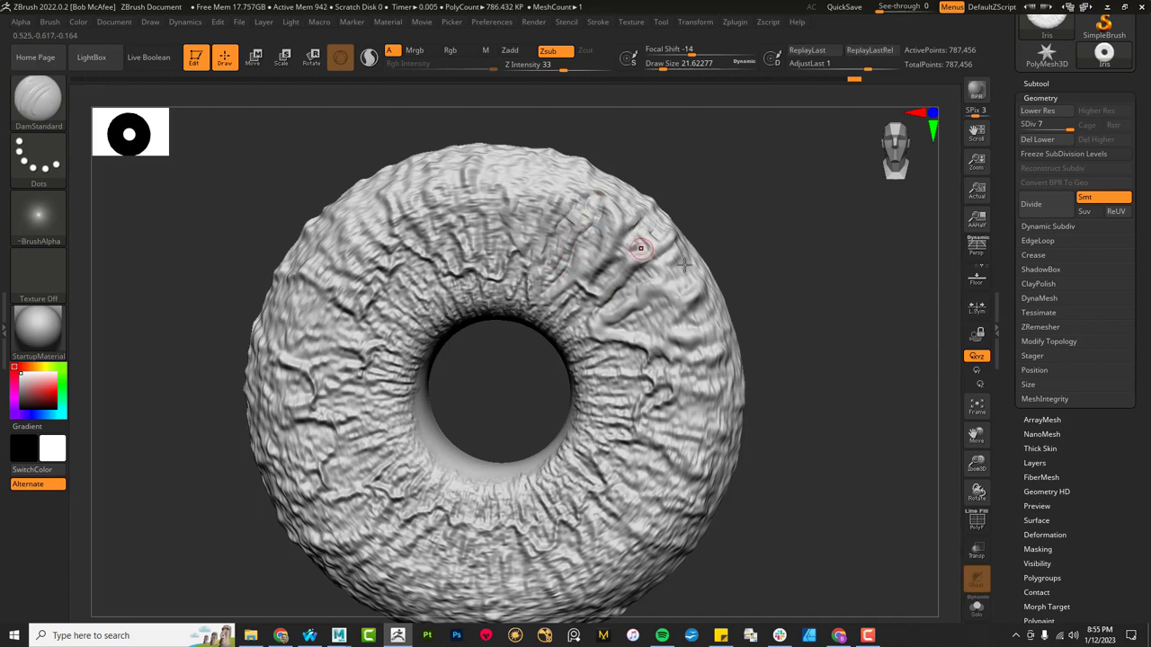
mouse_move(685, 265)
left_mouse_down()
mouse_move(690, 365)
mouse_move(661, 373)
mouse_move(739, 372)
mouse_move(706, 377)
mouse_move(729, 399)
left_mouse_up()
mouse_move(720, 441)
left_mouse_down()
mouse_move(603, 397)
mouse_move(639, 396)
mouse_move(591, 391)
mouse_move(638, 369)
left_mouse_up()
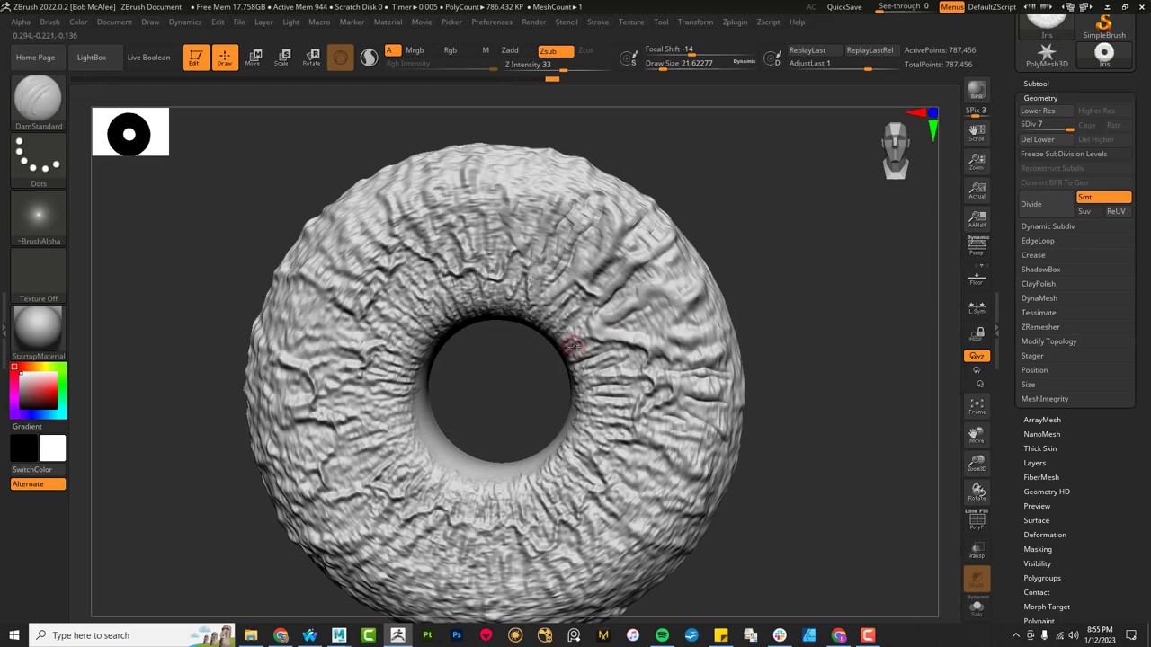
mouse_move(557, 337)
left_mouse_down()
mouse_move(592, 313)
mouse_move(556, 335)
mouse_move(584, 306)
mouse_move(567, 286)
mouse_move(562, 313)
mouse_move(570, 297)
mouse_move(541, 330)
mouse_move(551, 293)
mouse_move(530, 320)
mouse_move(512, 275)
mouse_move(523, 285)
mouse_move(511, 308)
mouse_move(498, 271)
mouse_move(503, 310)
mouse_move(493, 273)
mouse_move(497, 312)
mouse_move(464, 262)
mouse_move(486, 311)
mouse_move(468, 270)
mouse_move(475, 317)
mouse_move(466, 278)
mouse_move(479, 243)
mouse_move(505, 228)
mouse_move(479, 222)
mouse_move(496, 267)
mouse_move(502, 239)
mouse_move(542, 308)
left_mouse_up()
mouse_move(611, 415)
left_mouse_down()
mouse_move(595, 414)
mouse_move(588, 443)
left_mouse_up()
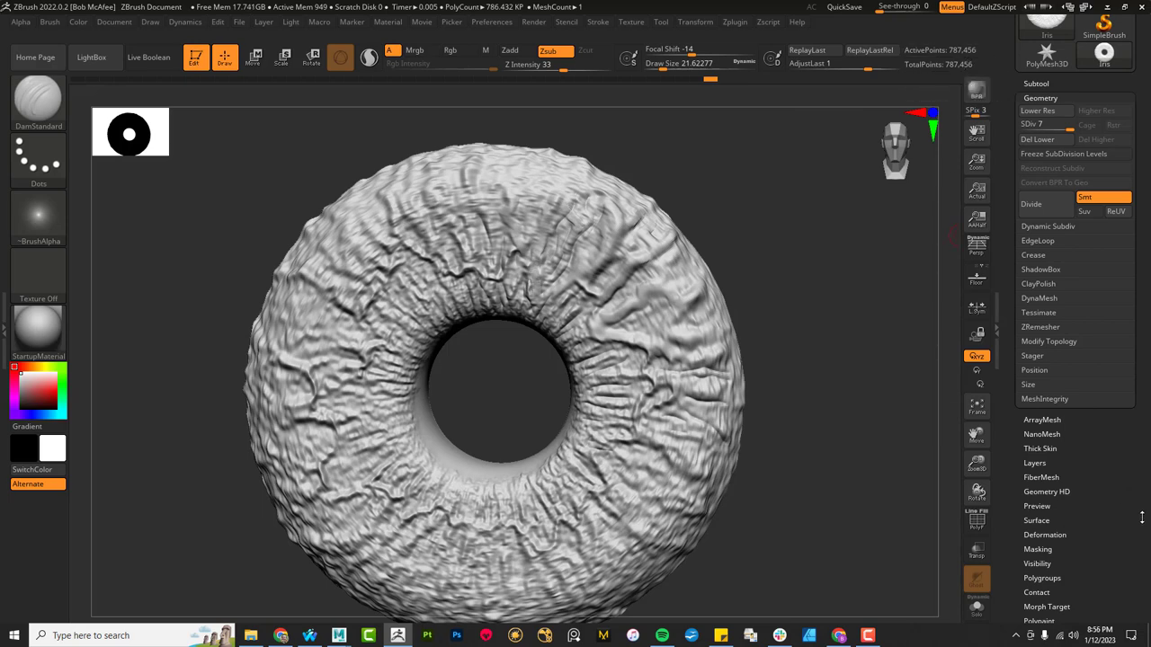
Step: Drop the iris mesh to subdivision level 1
left_click_drag(1107, 516, 1108, 480)
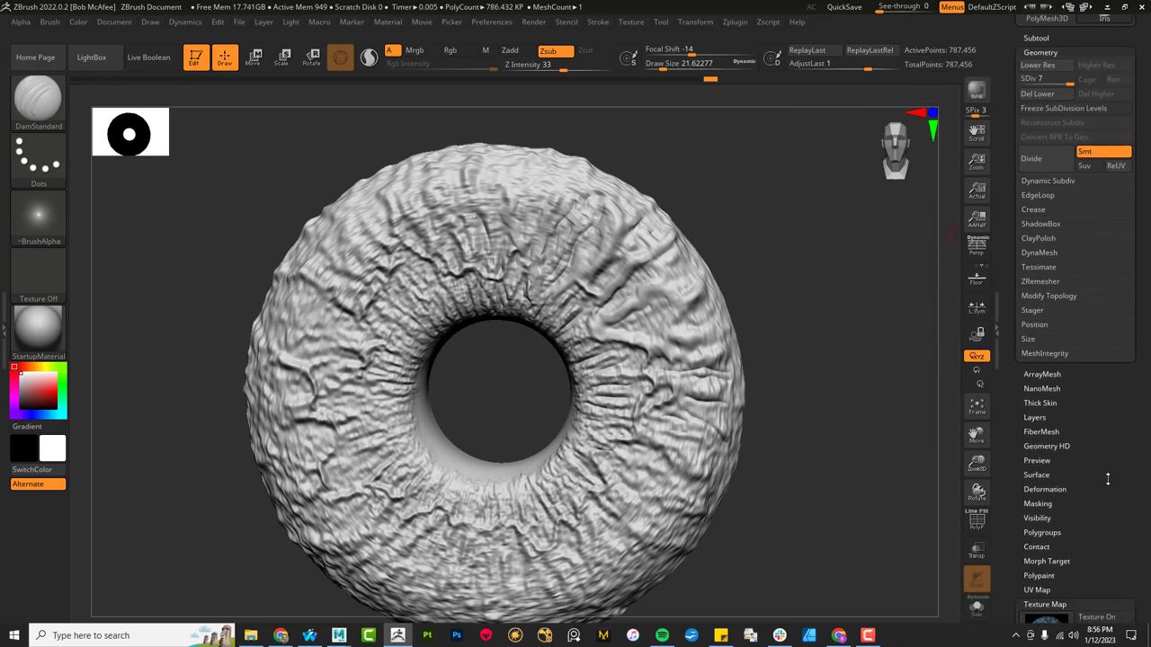
left_click(1045, 604)
left_click_drag(1059, 593, 1058, 306)
left_click(1050, 316)
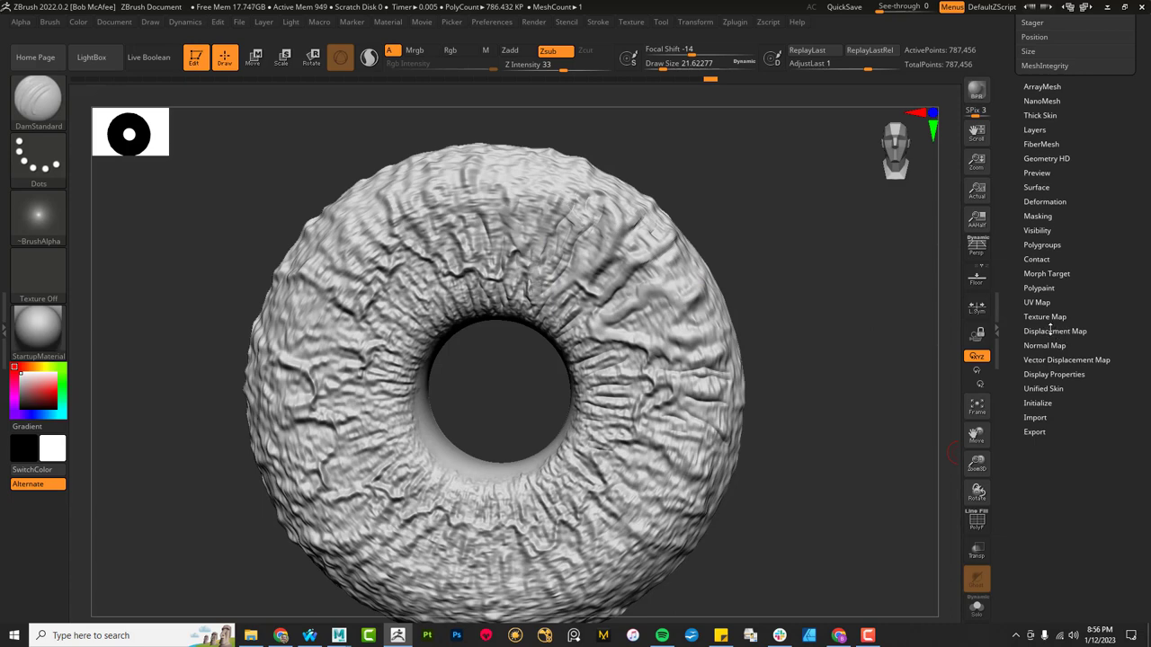
scroll(1120, 359, "up", 5)
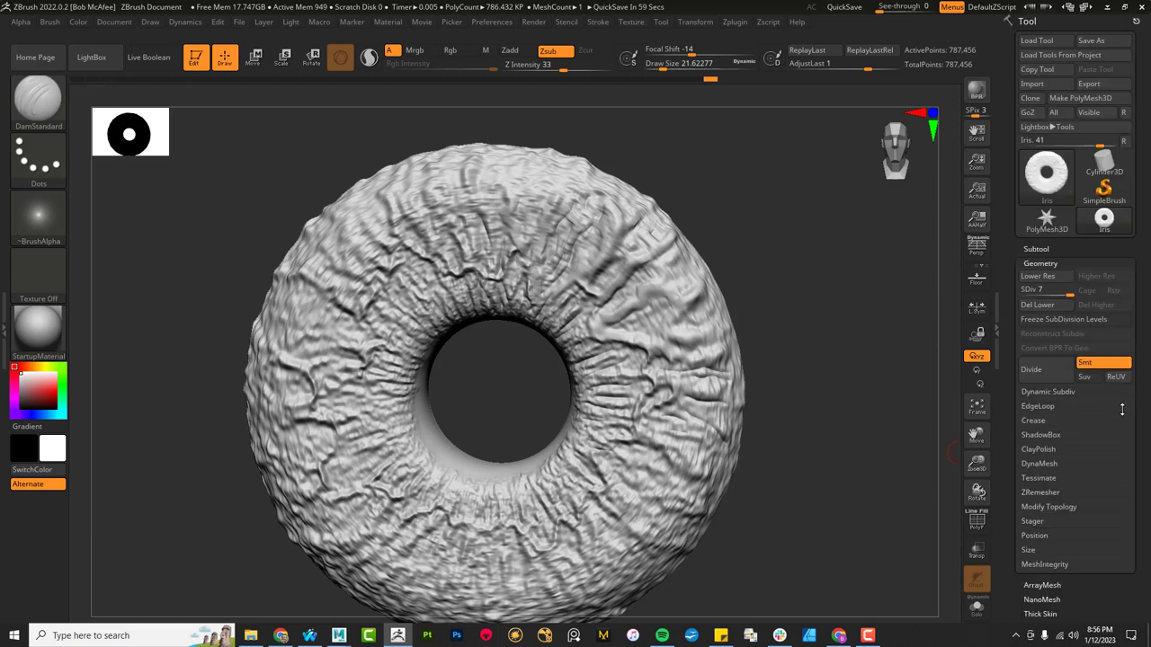
left_click_drag(1069, 294, 1022, 292)
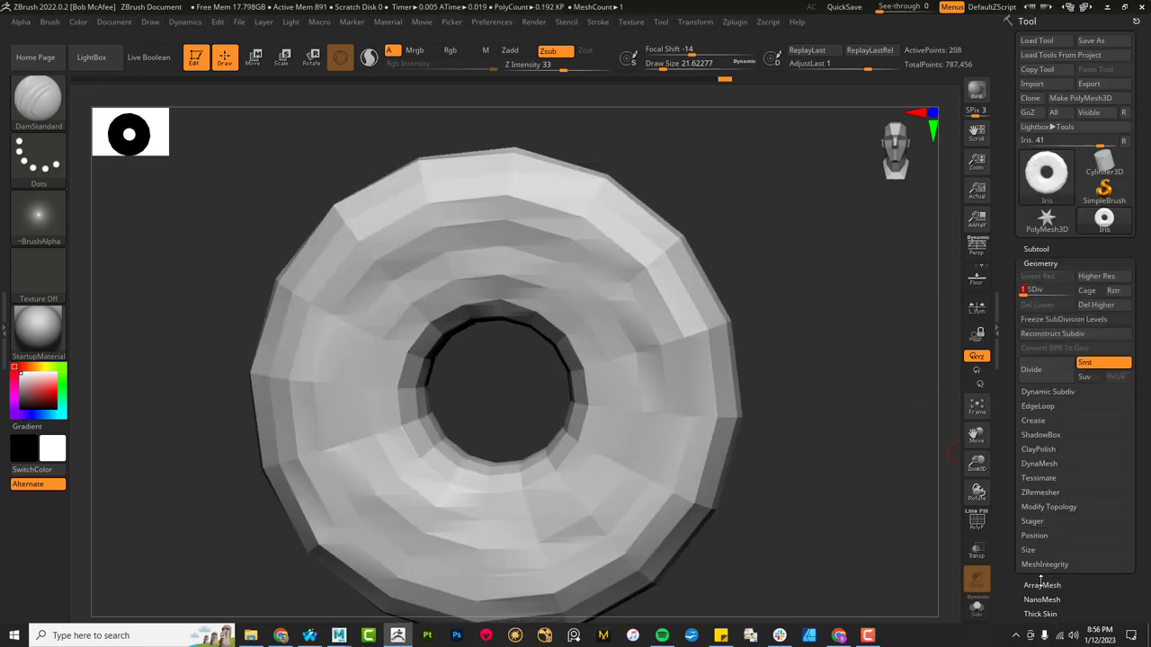
Step: Create a 2048 × 2048 displacement map from the sculpted detail
scroll(1108, 485, "down", 4)
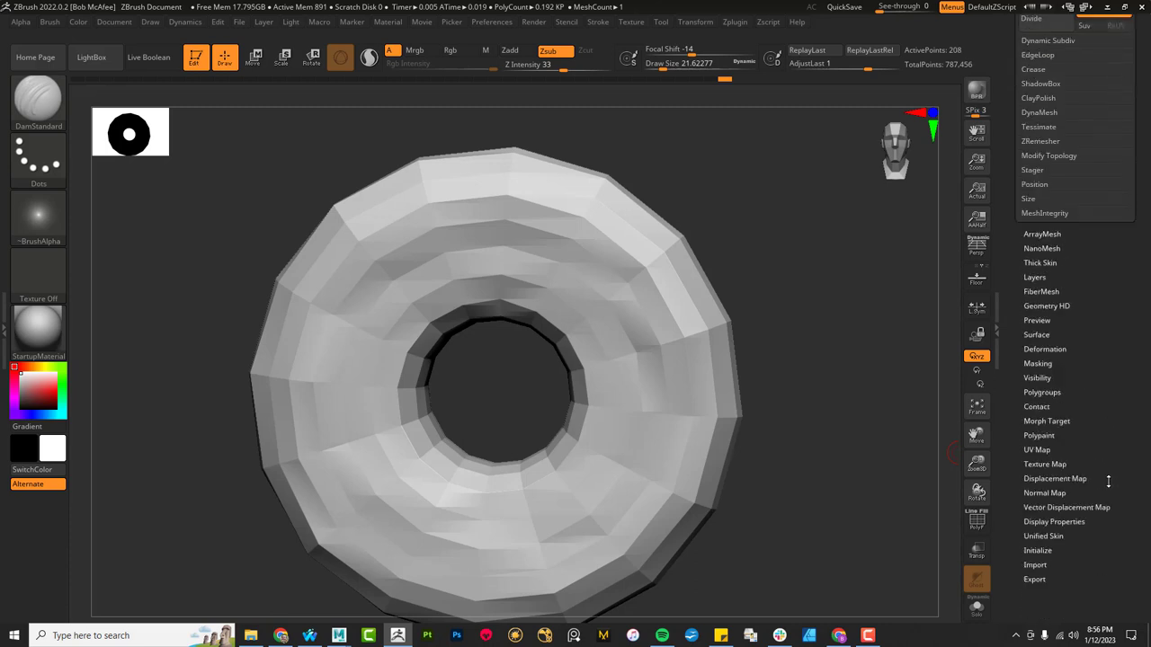
scroll(1108, 481, "down", 1)
left_click(1050, 469)
scroll(1074, 422, "down", 2)
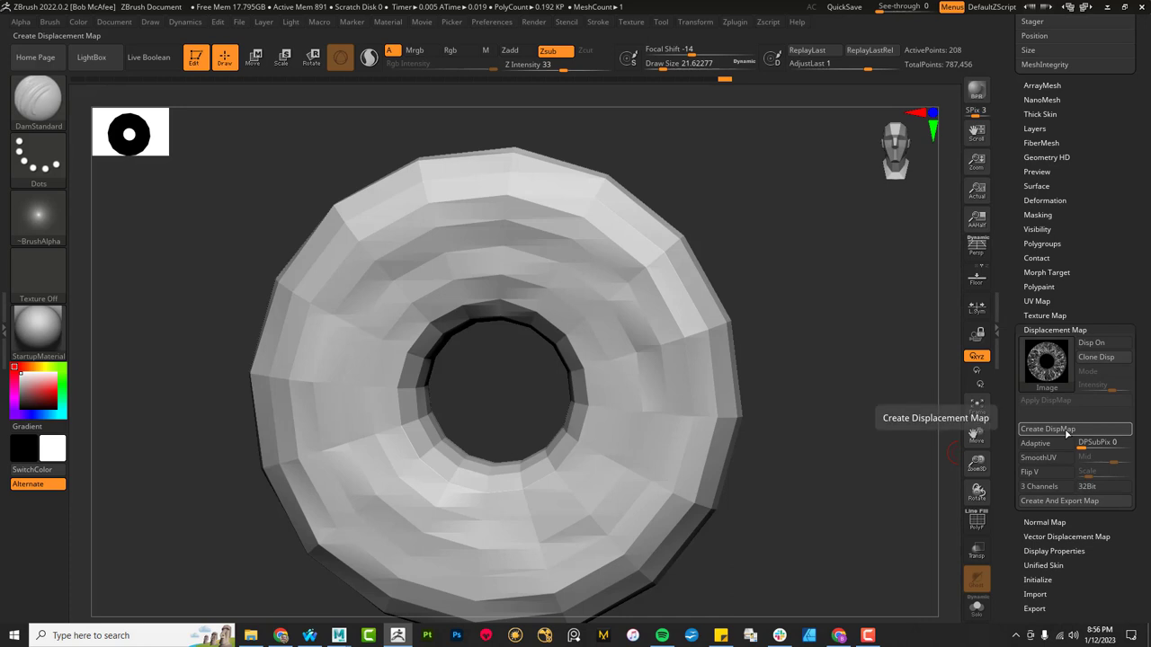
left_click(1047, 429)
mouse_move(1054, 372)
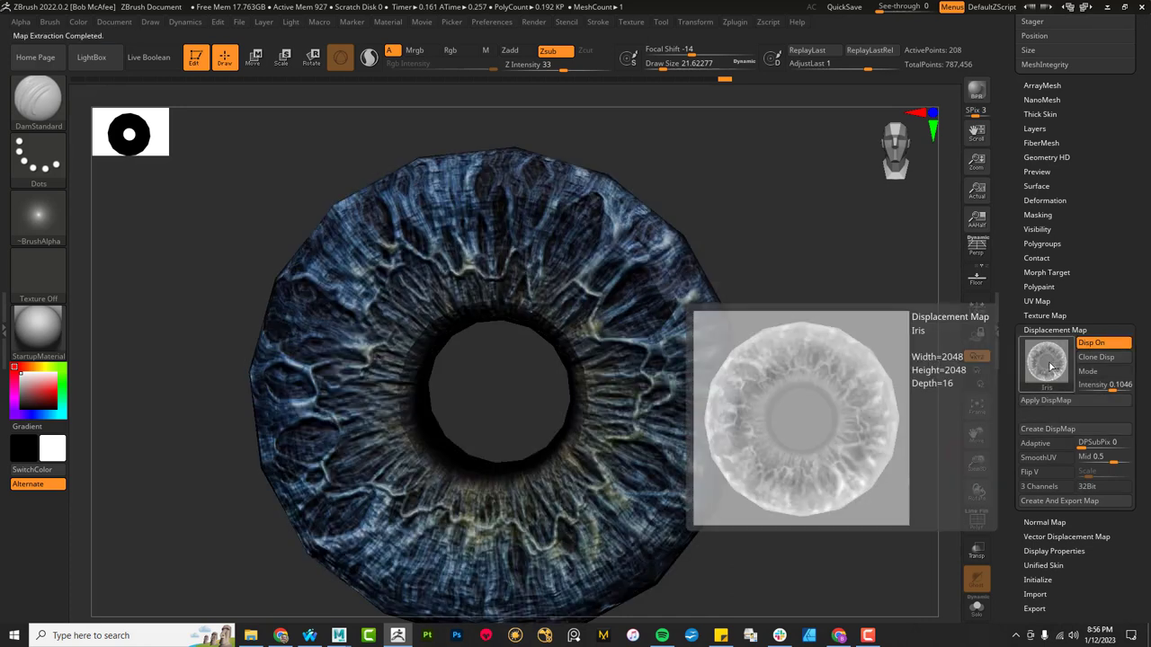
scroll(1068, 387, "down", 2)
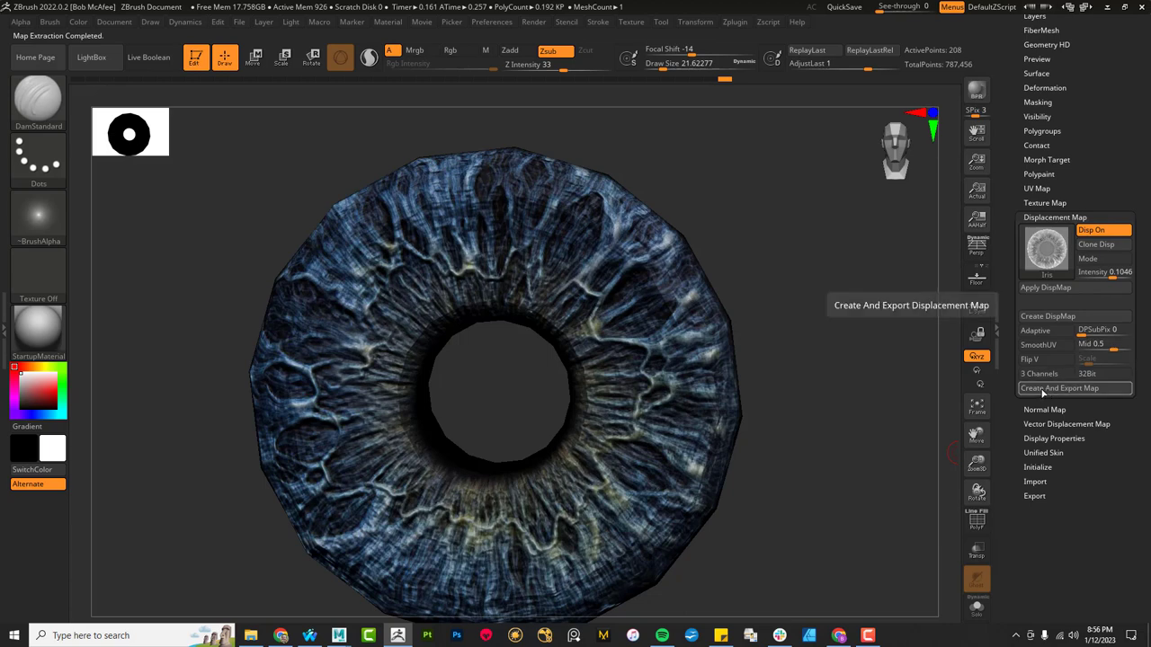
Step: Export the map as Iris_disp.tif into Eyecuad_Project/sourceimages, skipping the base mesh
left_click(1063, 389)
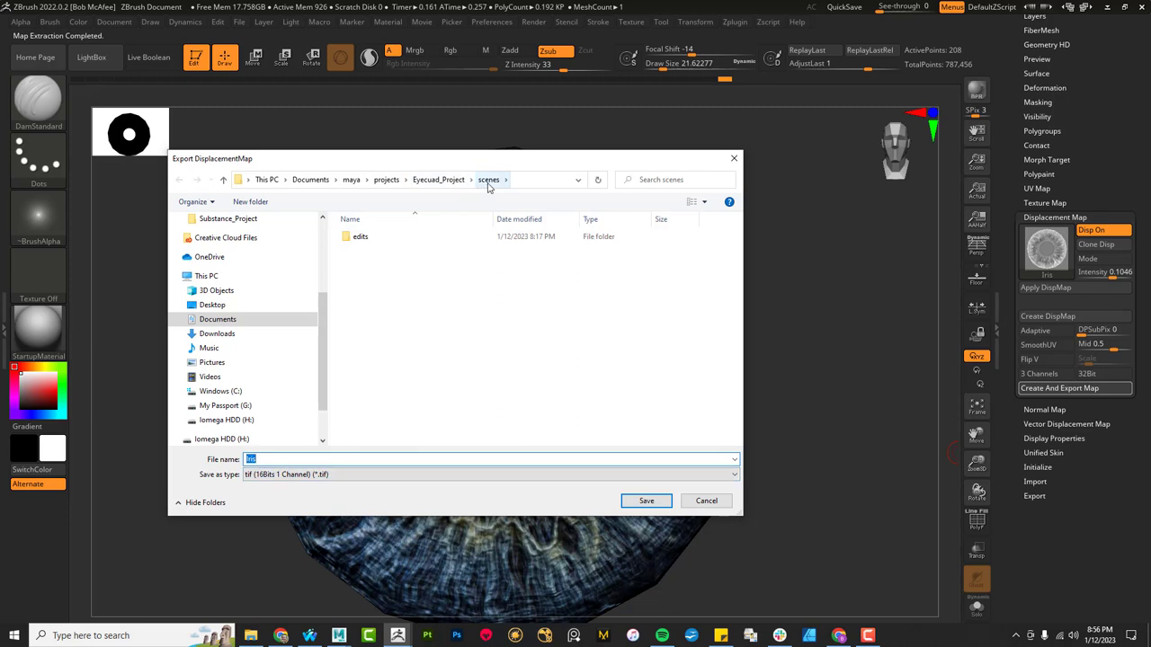
left_click(446, 183)
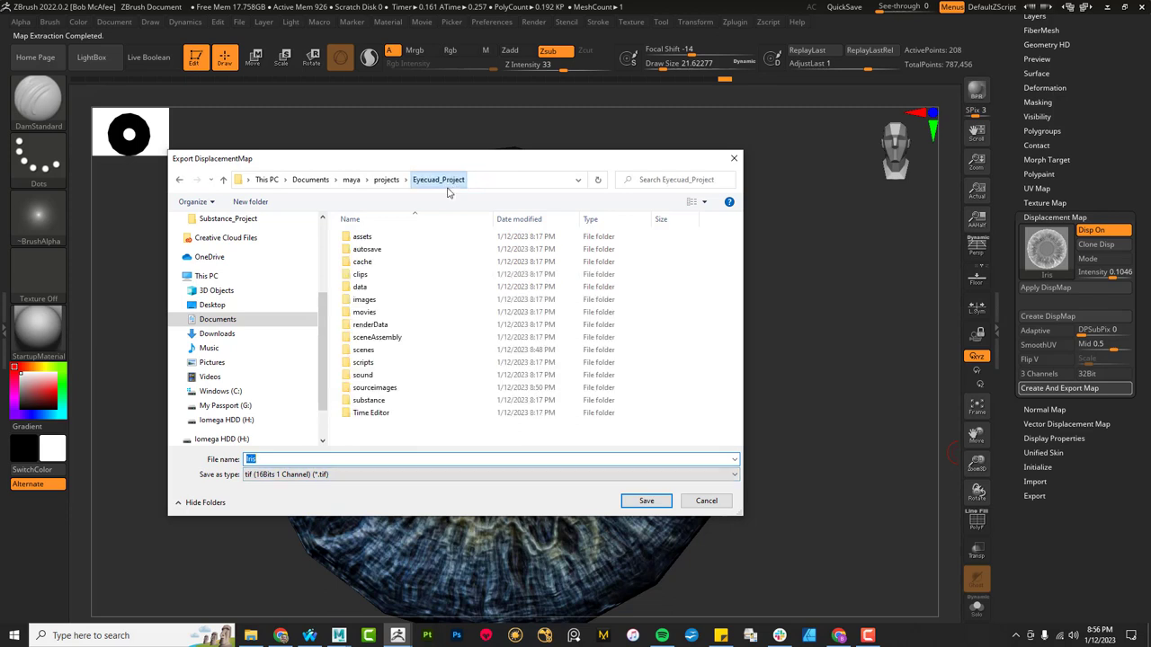
double_click(381, 392)
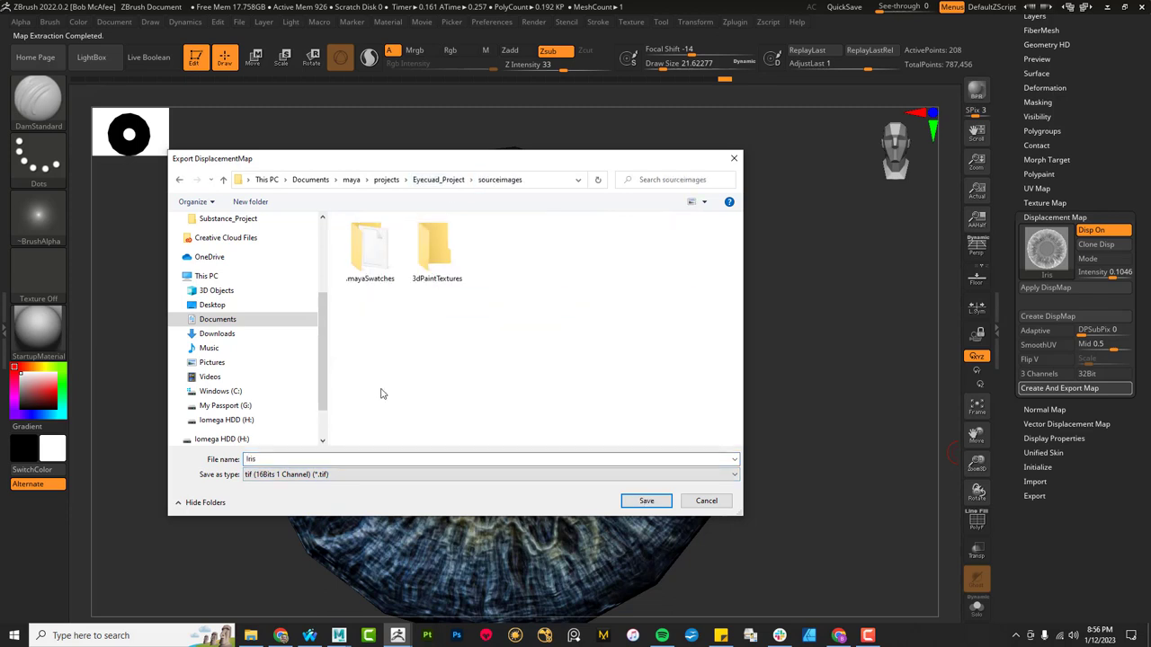
left_click(385, 459)
type("_disp")
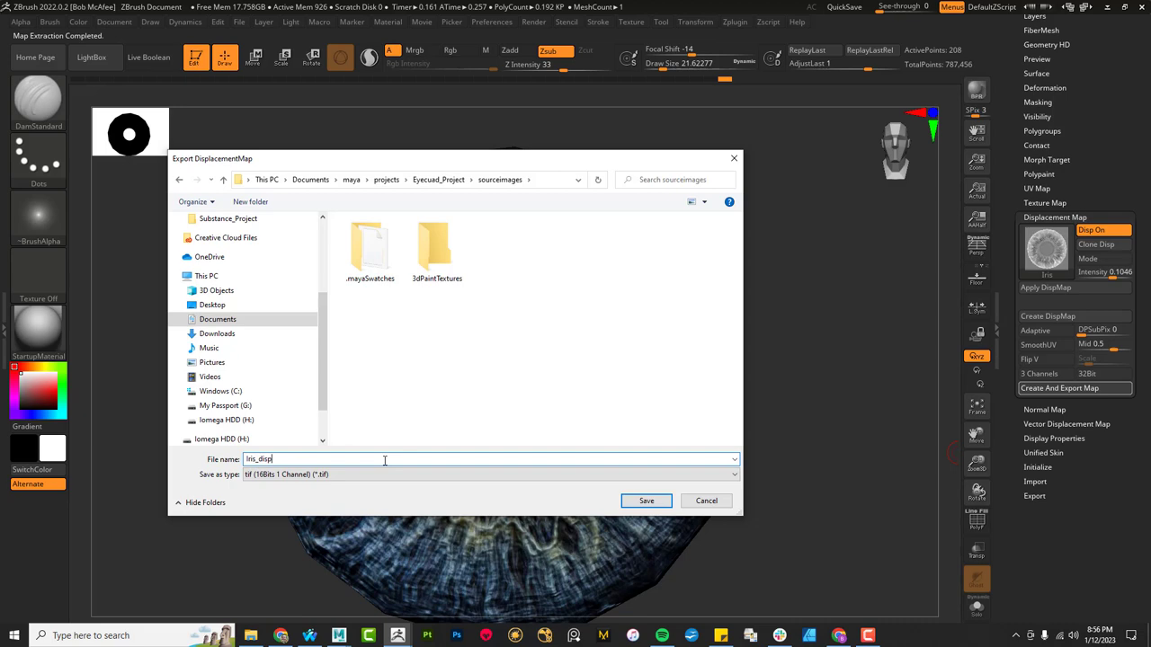
key("Return")
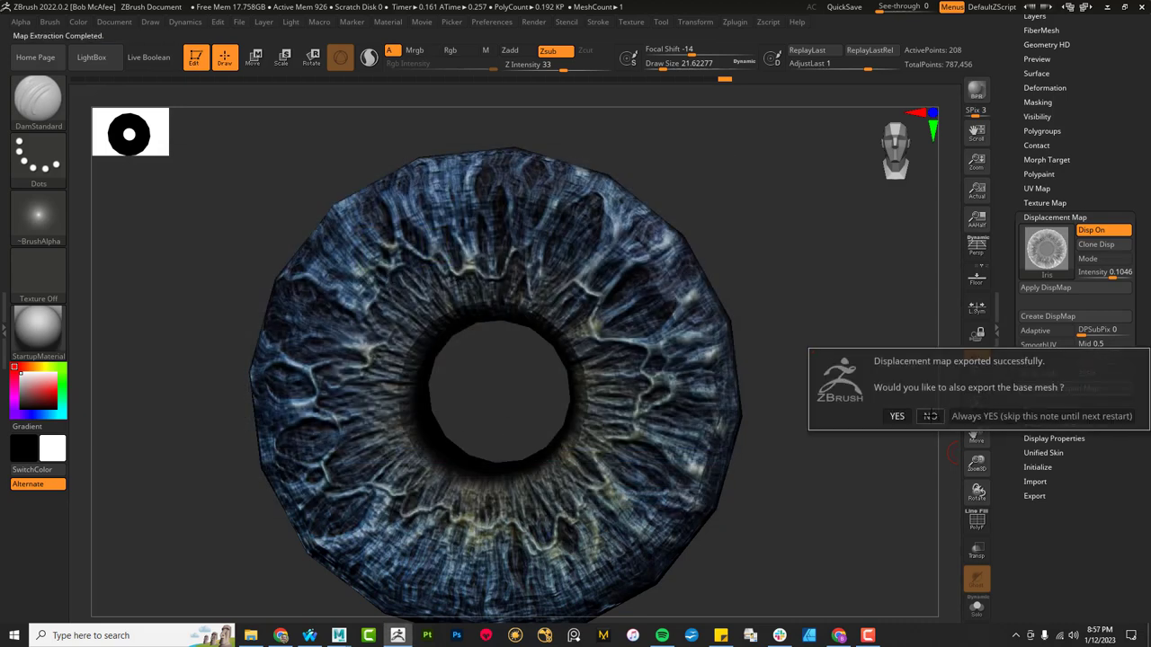
left_click(929, 415)
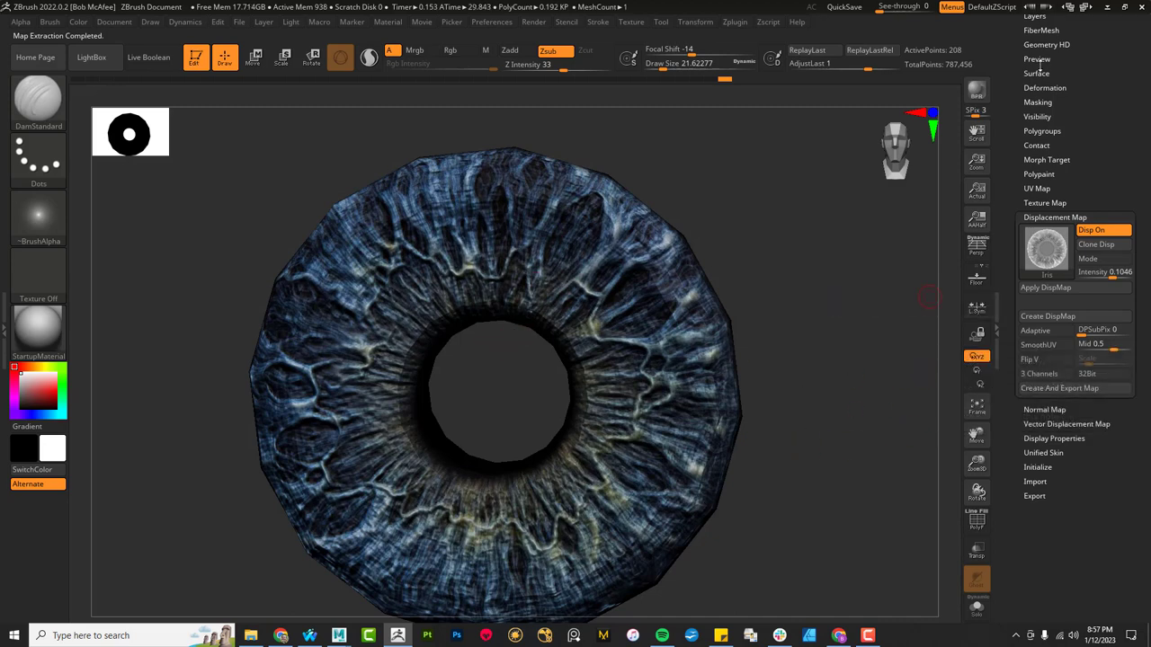
Step: Back in Maya, open the iris material's shading group attributes
left_click(1110, 7)
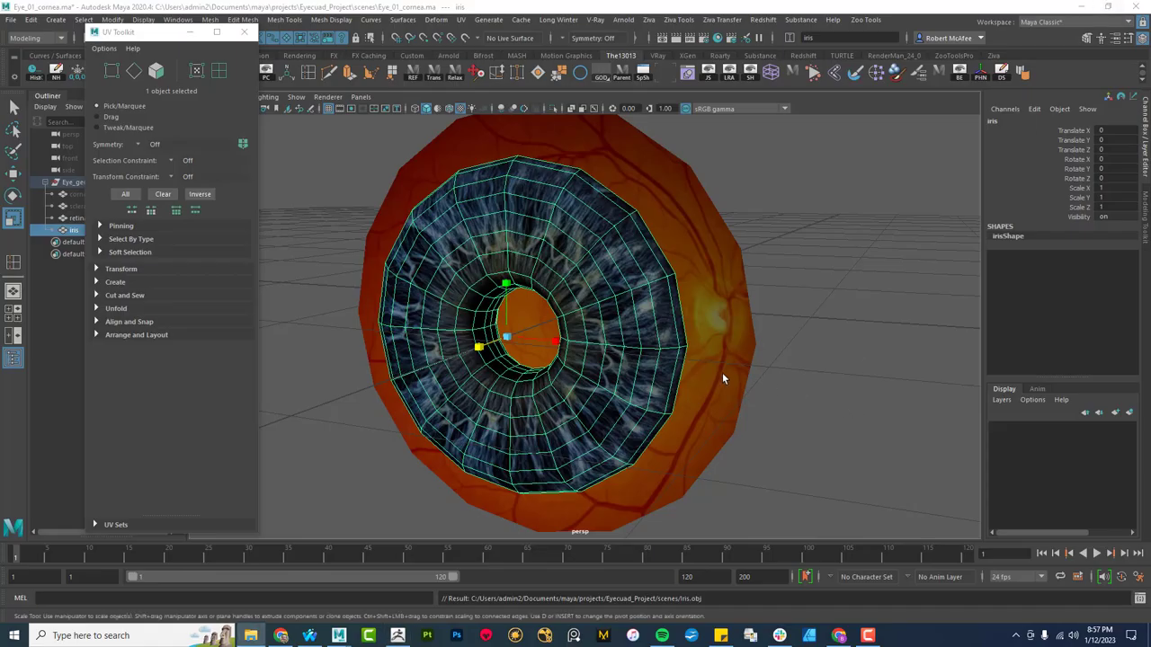
left_click_drag(725, 377, 585, 207, "alt")
right_click(584, 210)
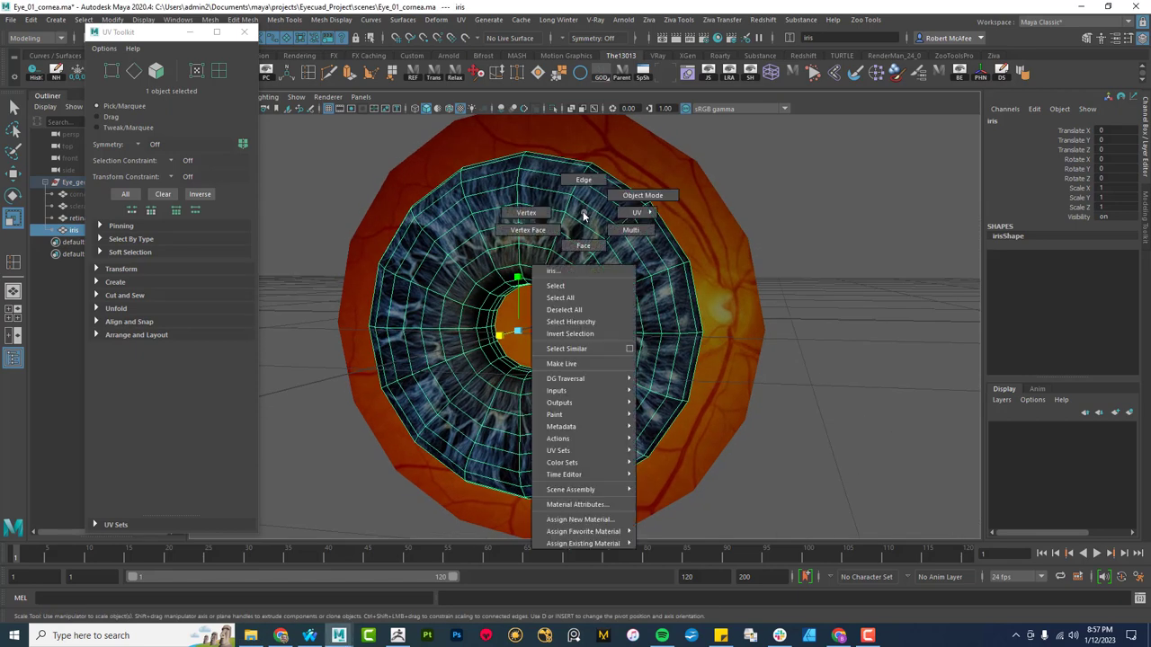
left_click(575, 505)
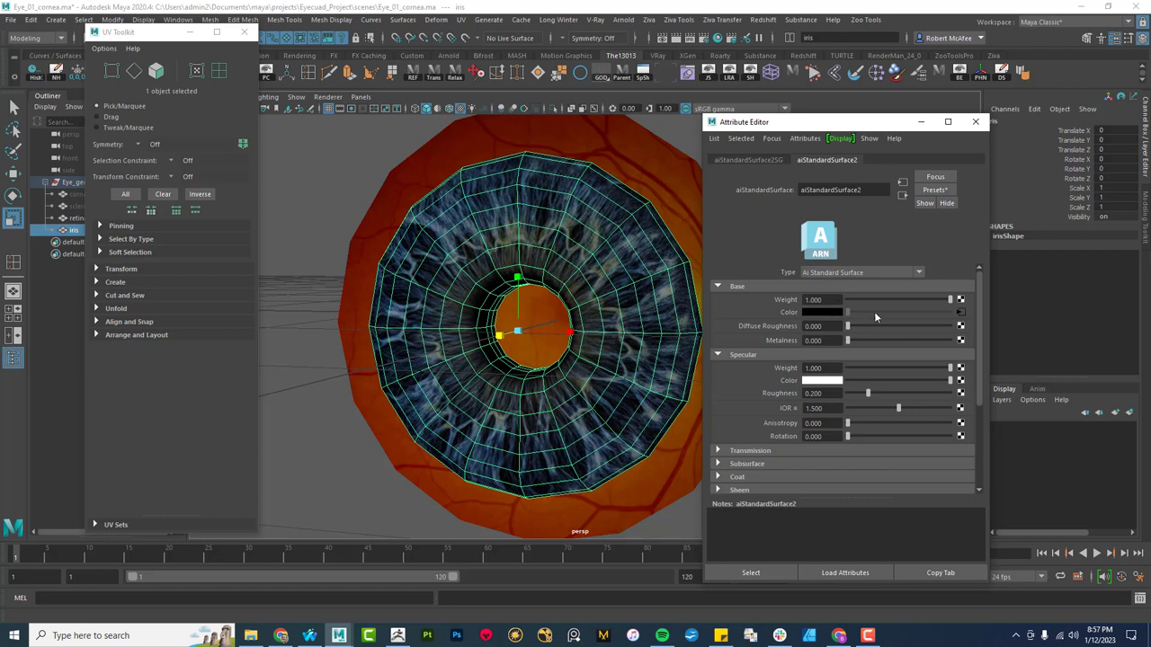
left_click(736, 159)
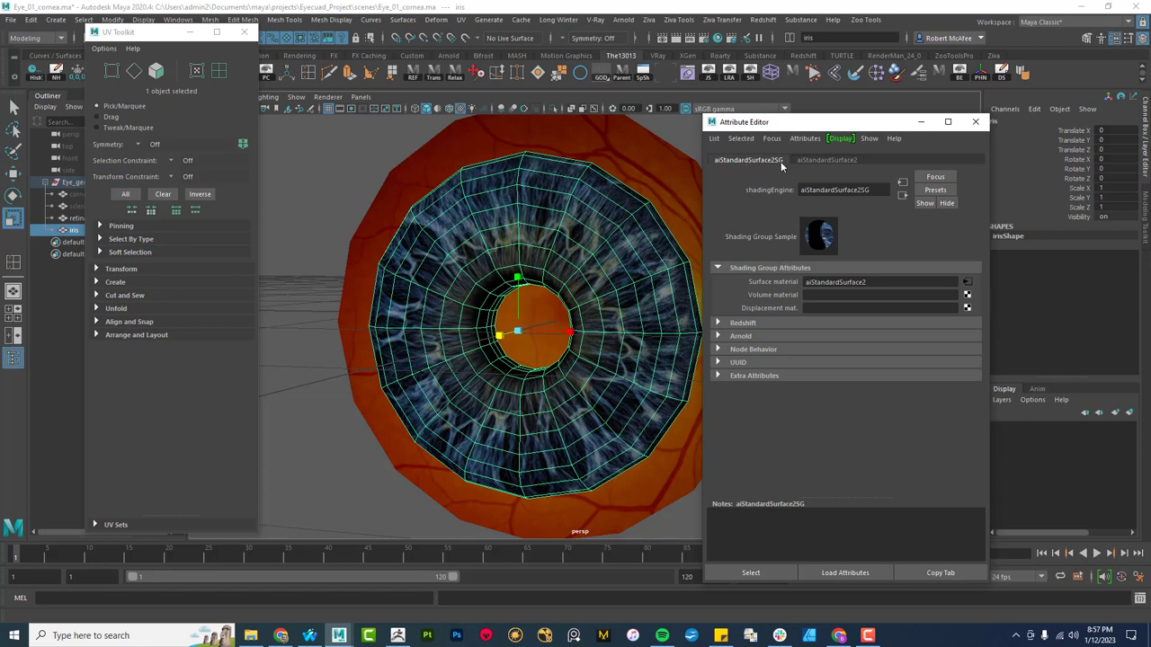
Step: Connect a File texture loading iris_disp.tif to the Displacement mat. slot
left_click(967, 307)
left_click(502, 420)
left_click(802, 160)
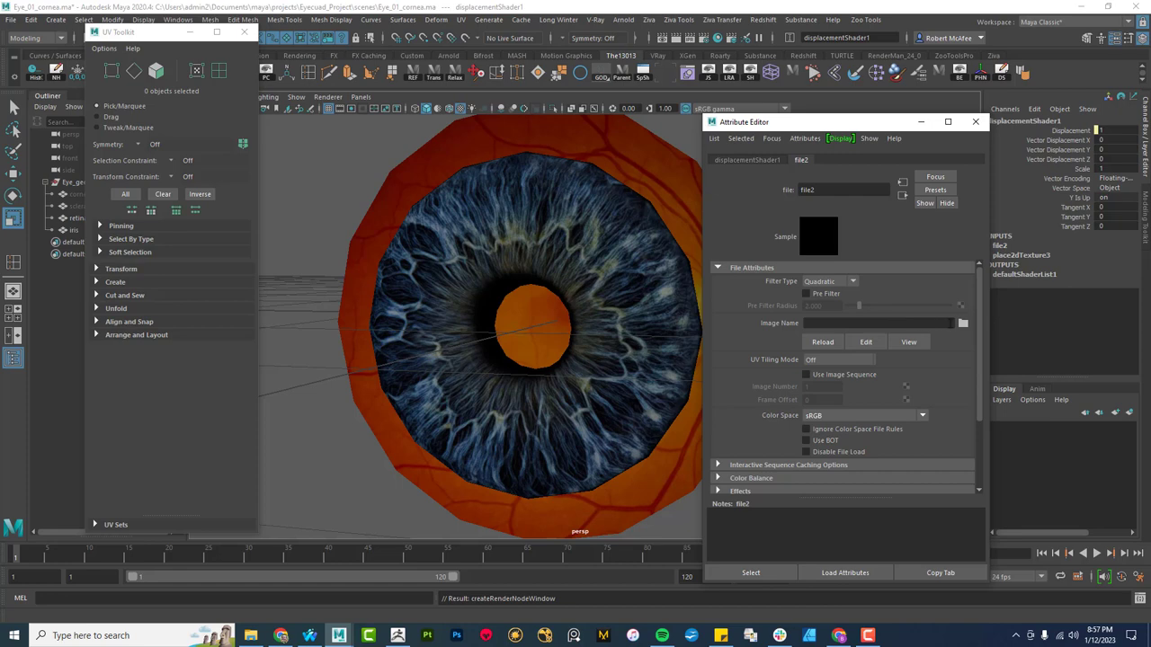
left_click(963, 322)
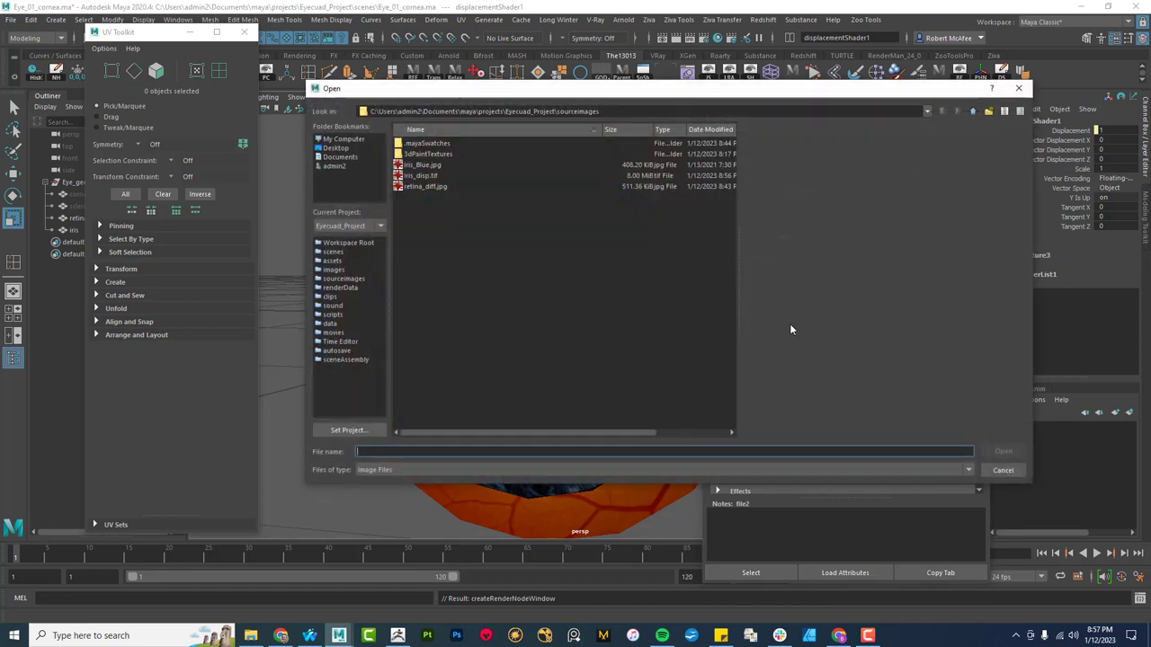
left_click(409, 176)
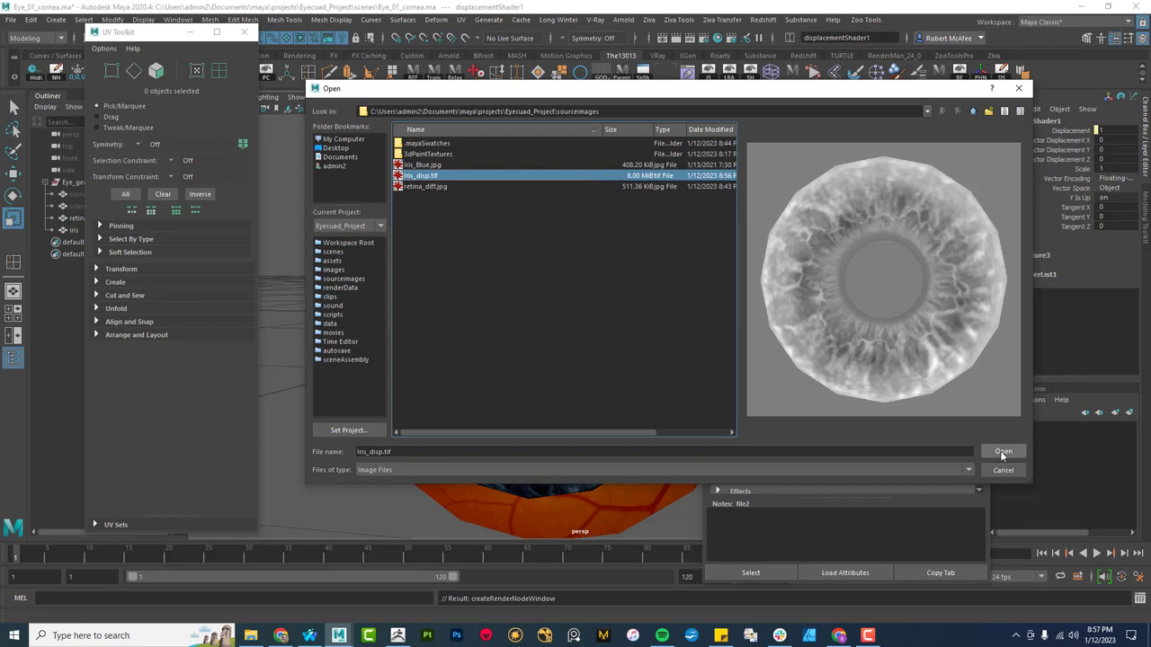
left_click(1002, 451)
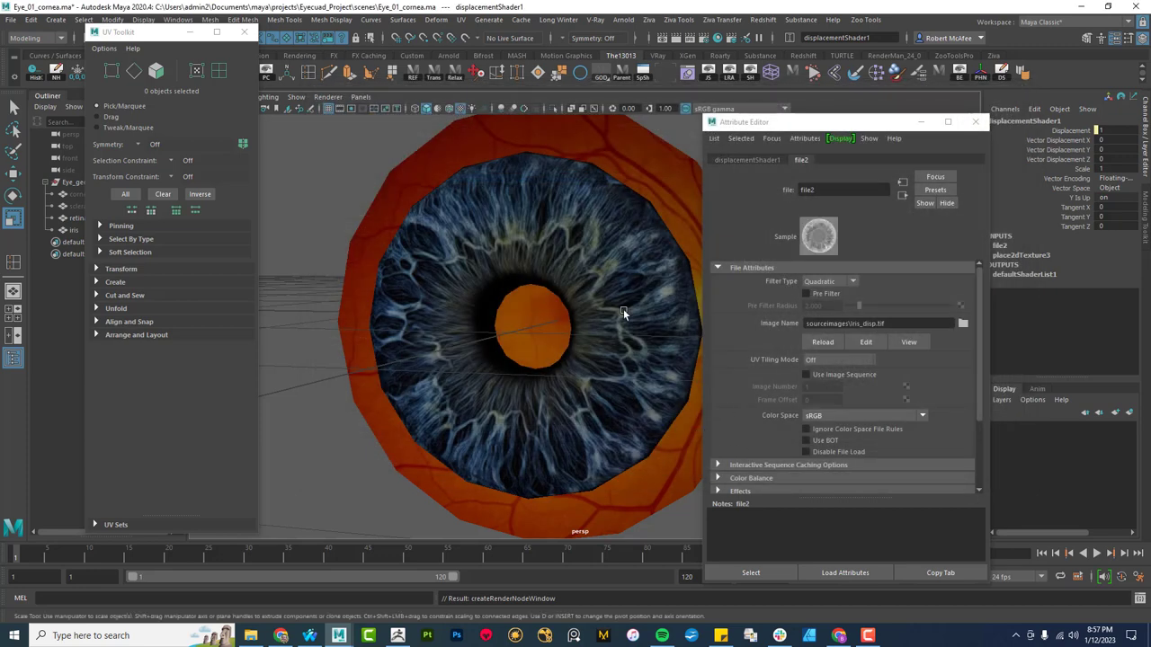
left_click_drag(596, 229, 626, 255, "alt")
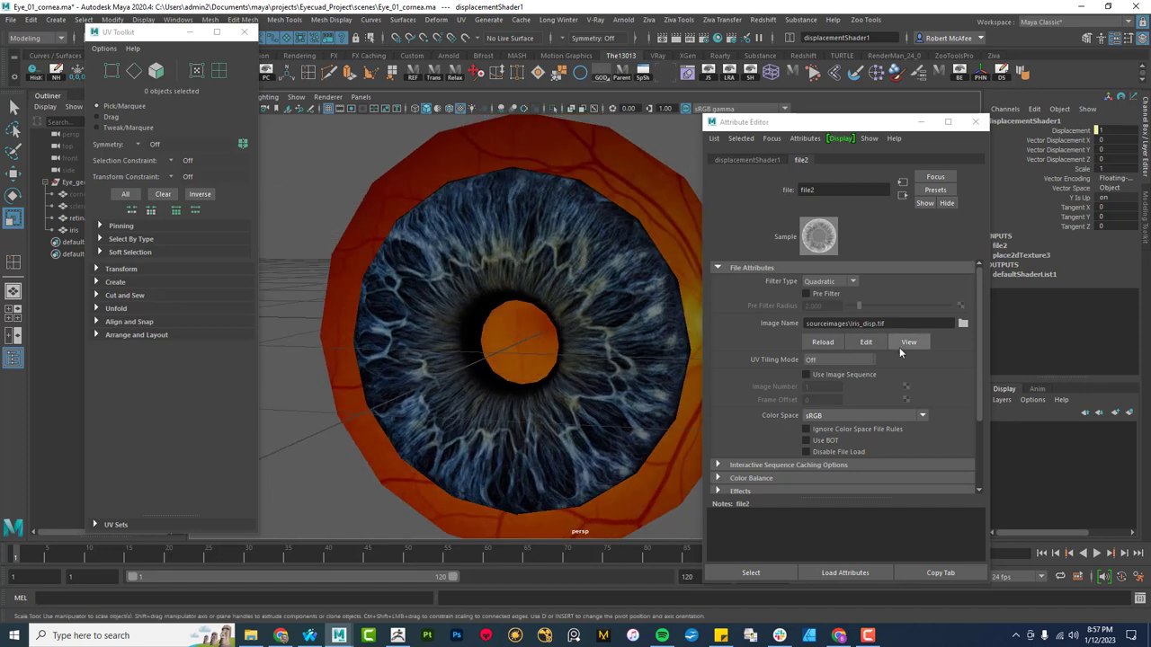
left_click(621, 21)
mouse_move(660, 90)
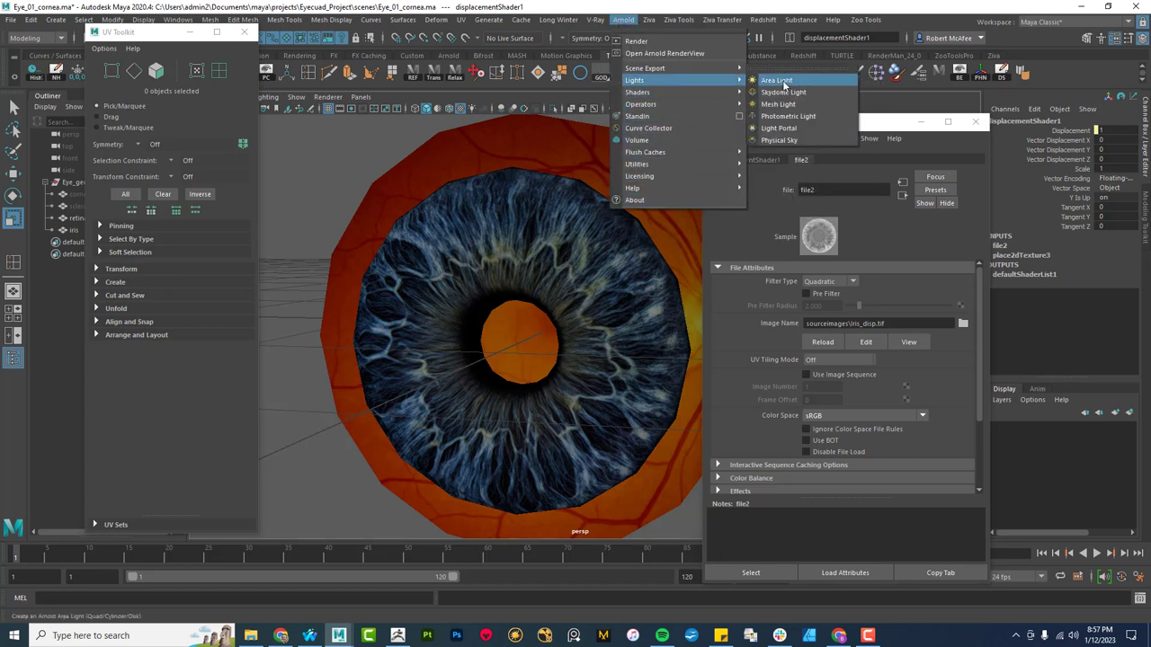
left_click(779, 81)
left_click_drag(548, 341, 488, 345, "alt")
key("w")
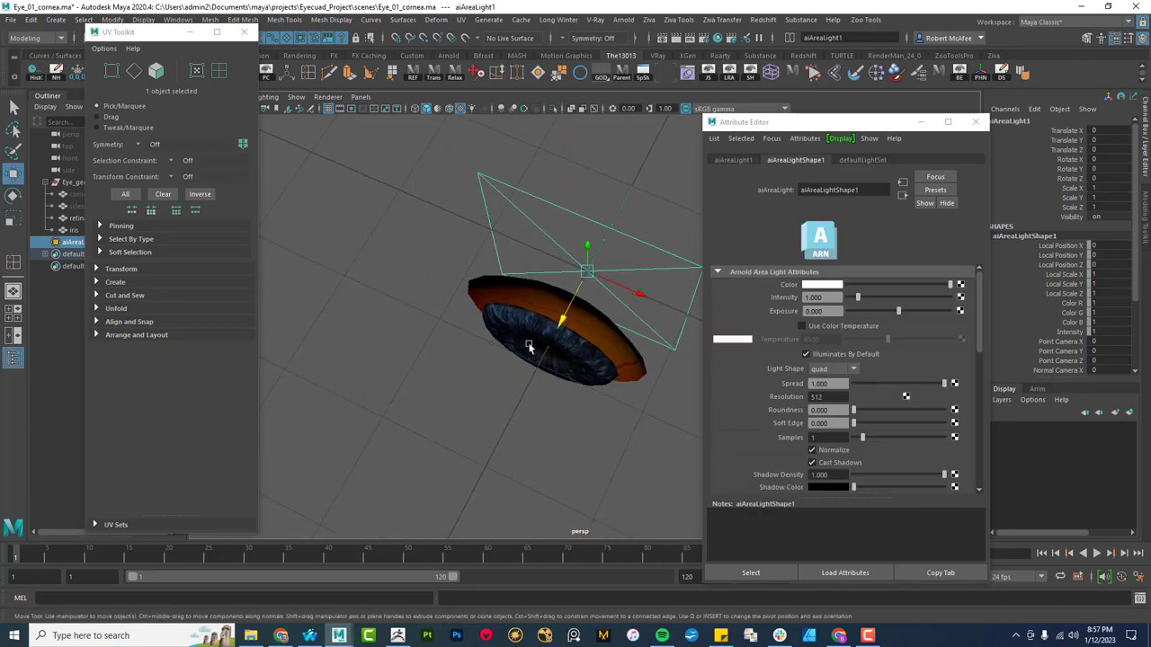
left_click_drag(559, 326, 309, 402)
left_click_drag(501, 454, 714, 472)
right_click_drag(713, 472, 705, 432, "alt")
scroll(609, 258, "up", 5)
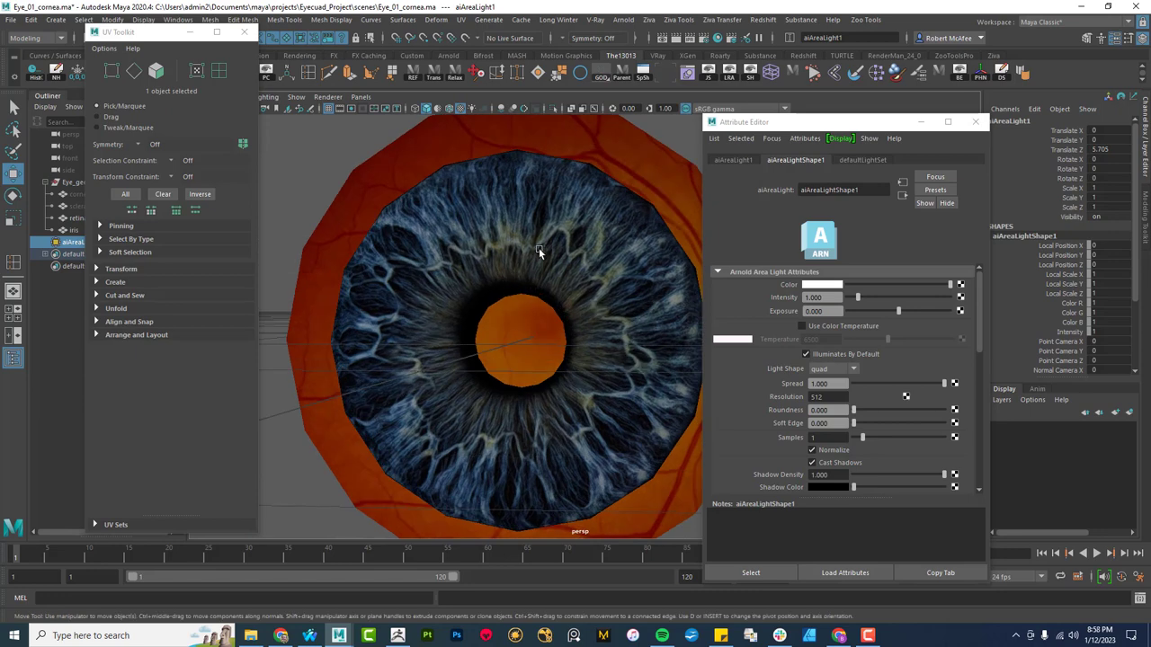
left_click_drag(539, 239, 530, 328, "alt")
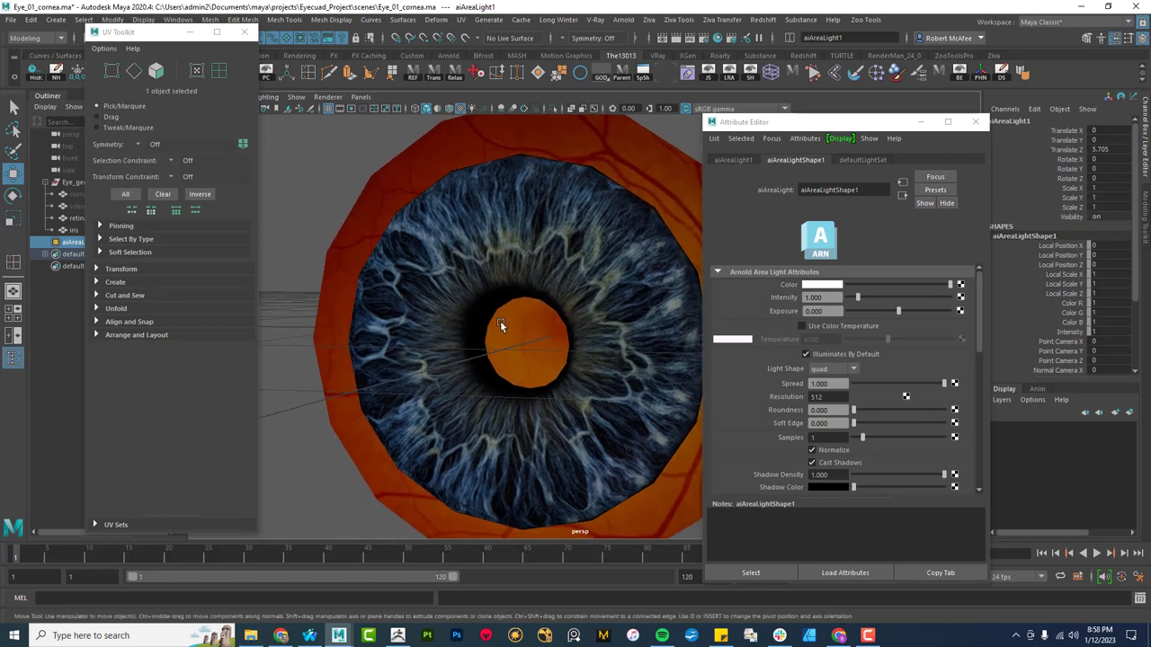
left_click(623, 19)
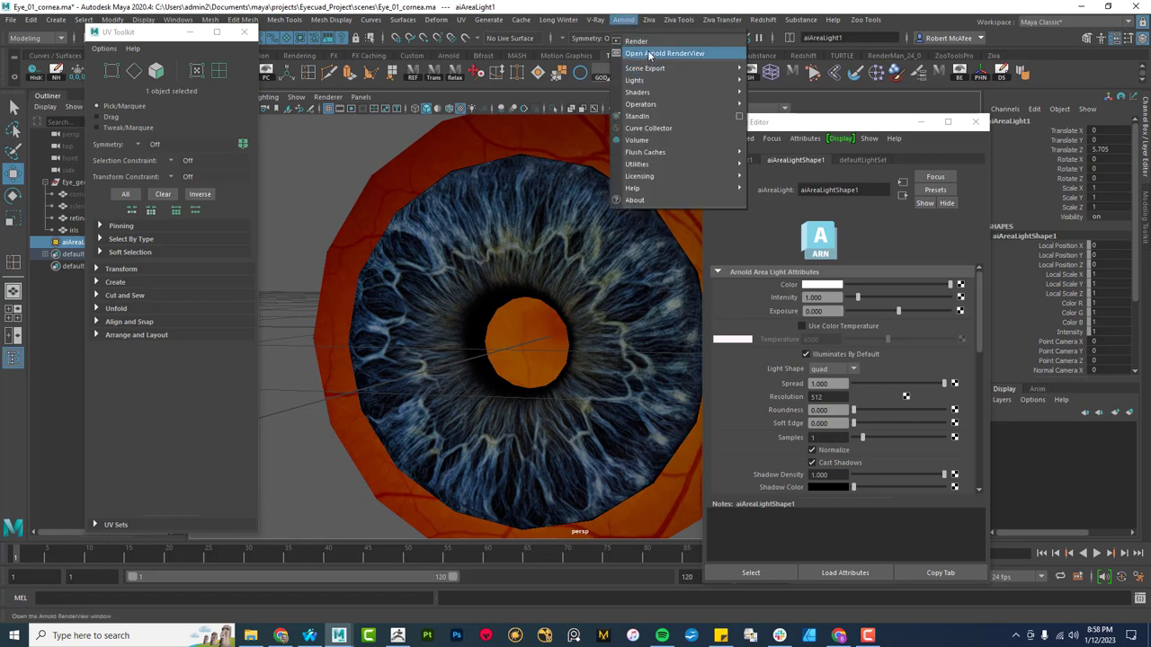
left_click(632, 19)
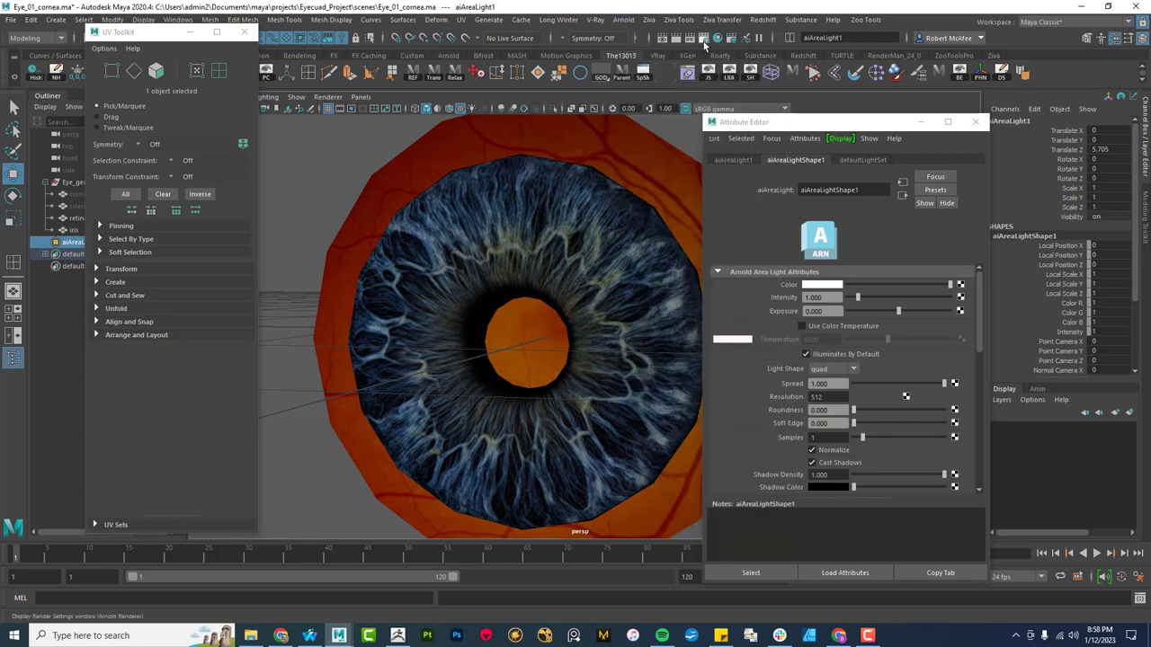
left_click(705, 40)
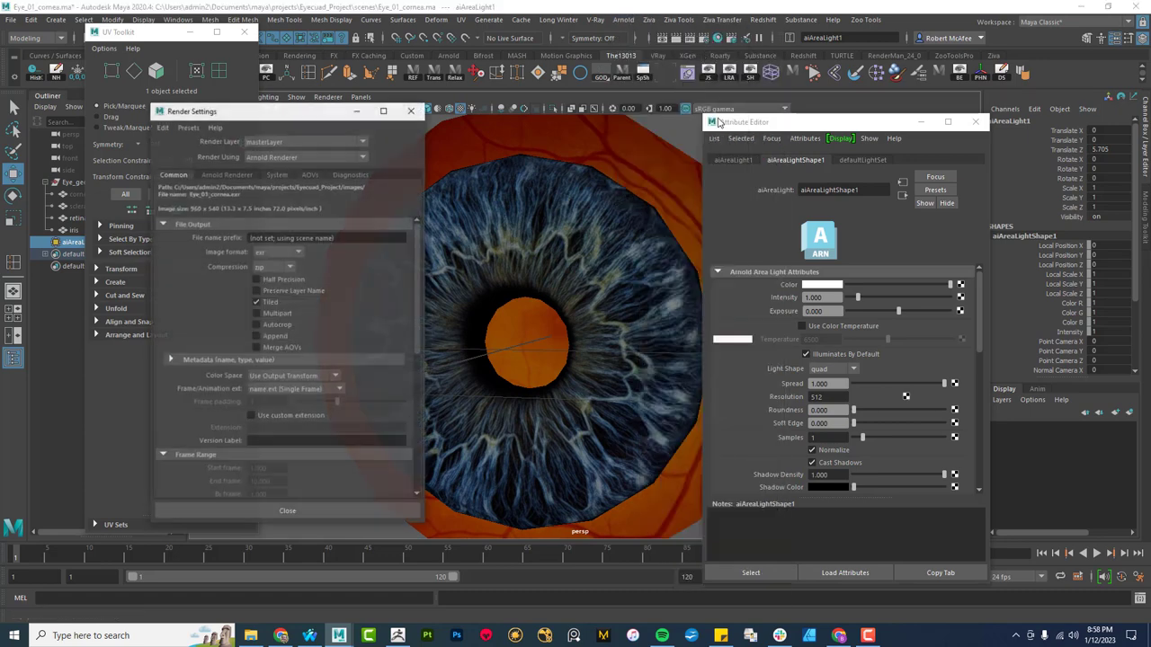
left_click(411, 110)
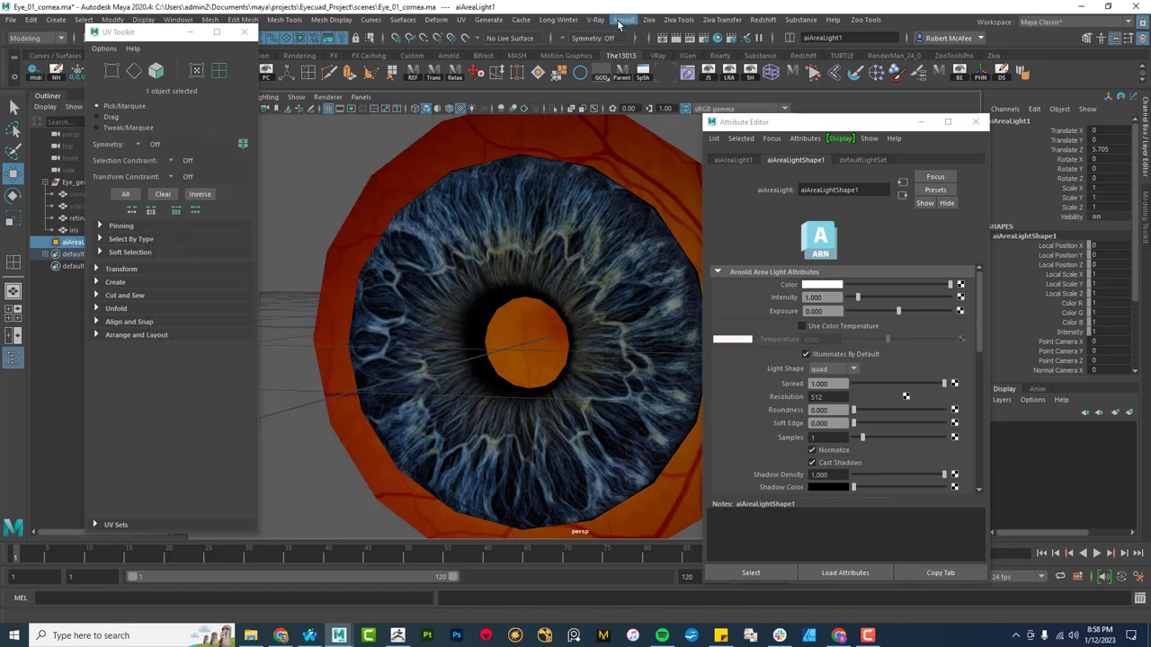
left_click(626, 21)
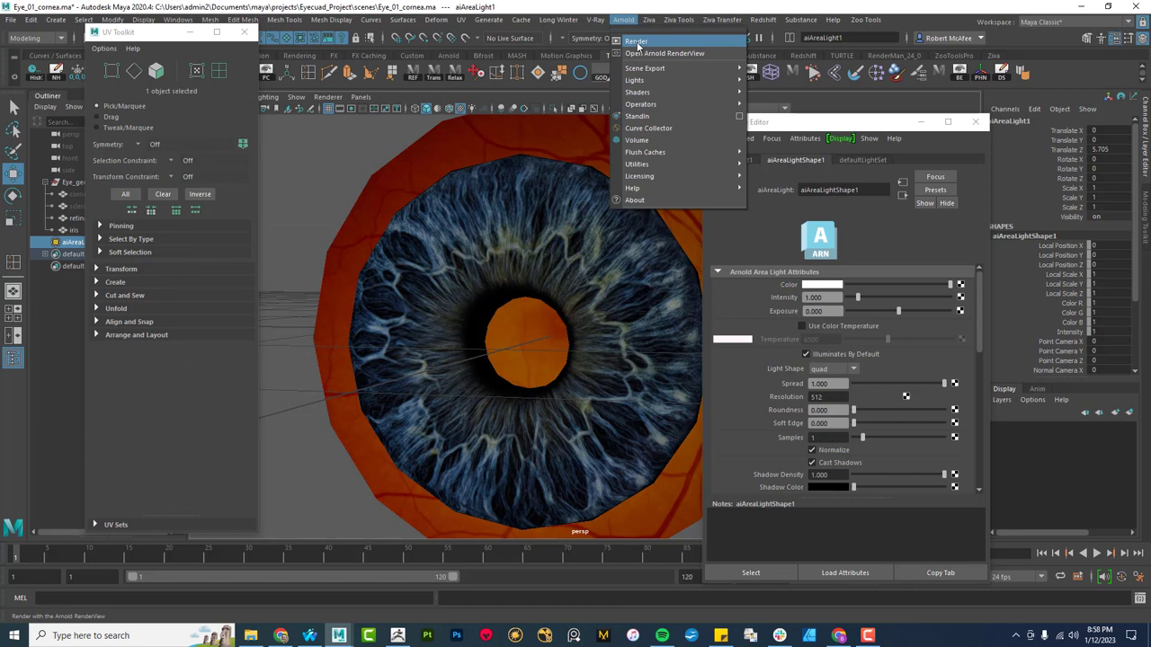
Step: Render the eye with Arnold and set aiAreaLight1's exposure to 5
left_click(638, 42)
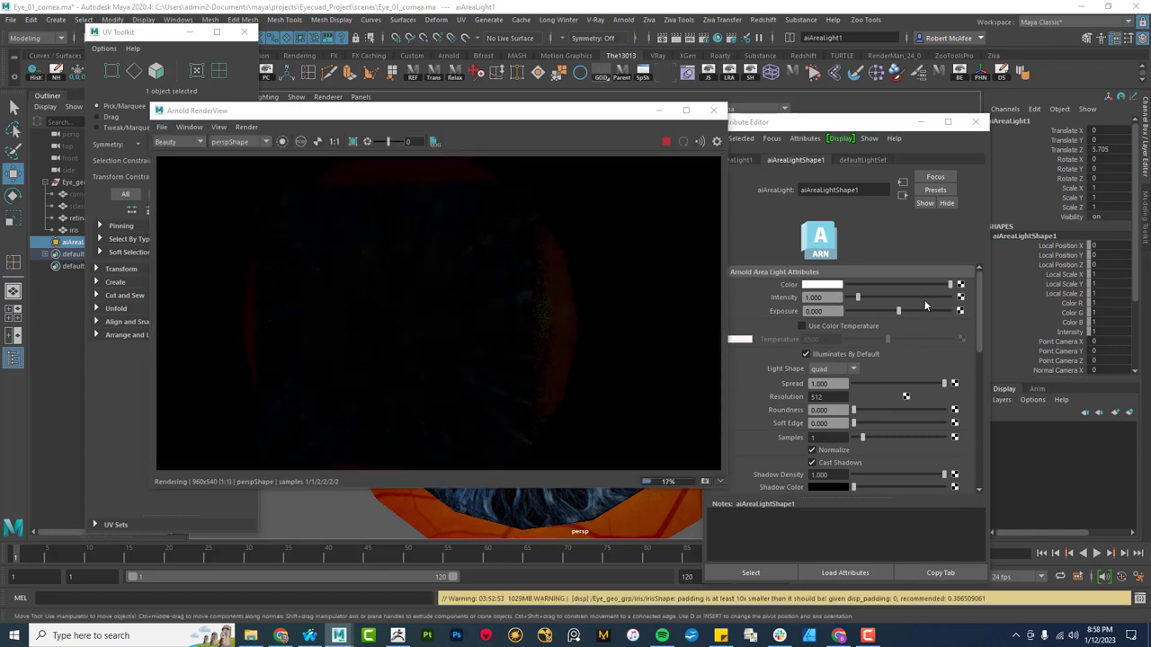
left_click_drag(919, 311, 984, 323)
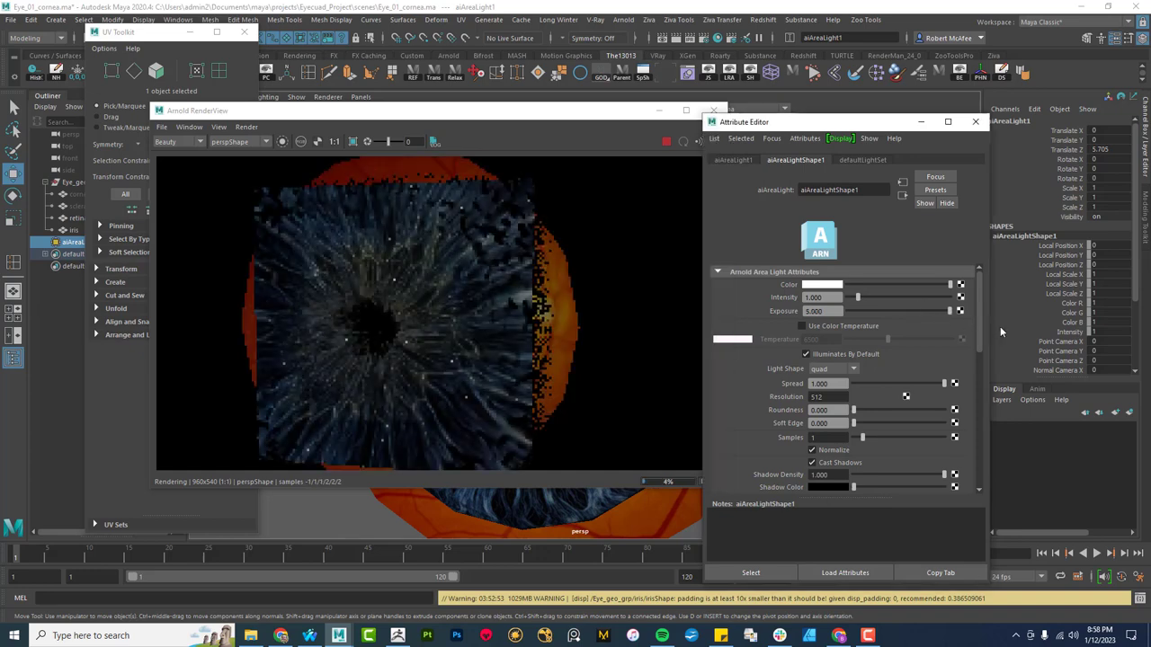
left_click_drag(432, 110, 216, 71)
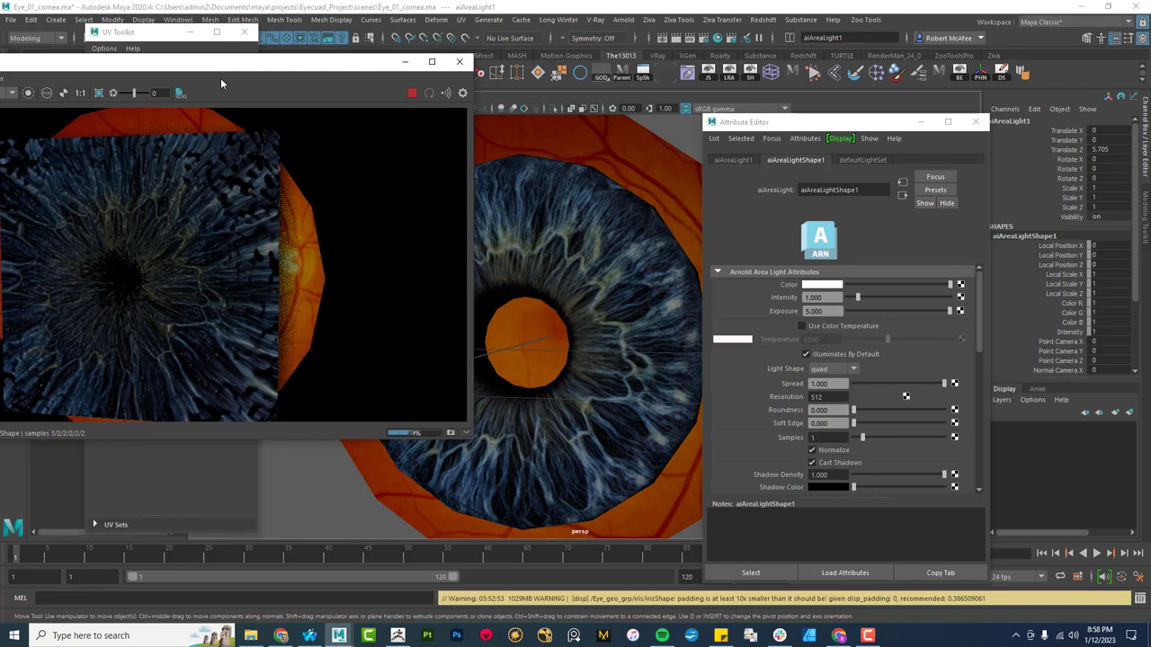
left_click(602, 239)
Step: On irisShape's Arnold settings, set the displacement Height to 0.1
left_click(623, 292)
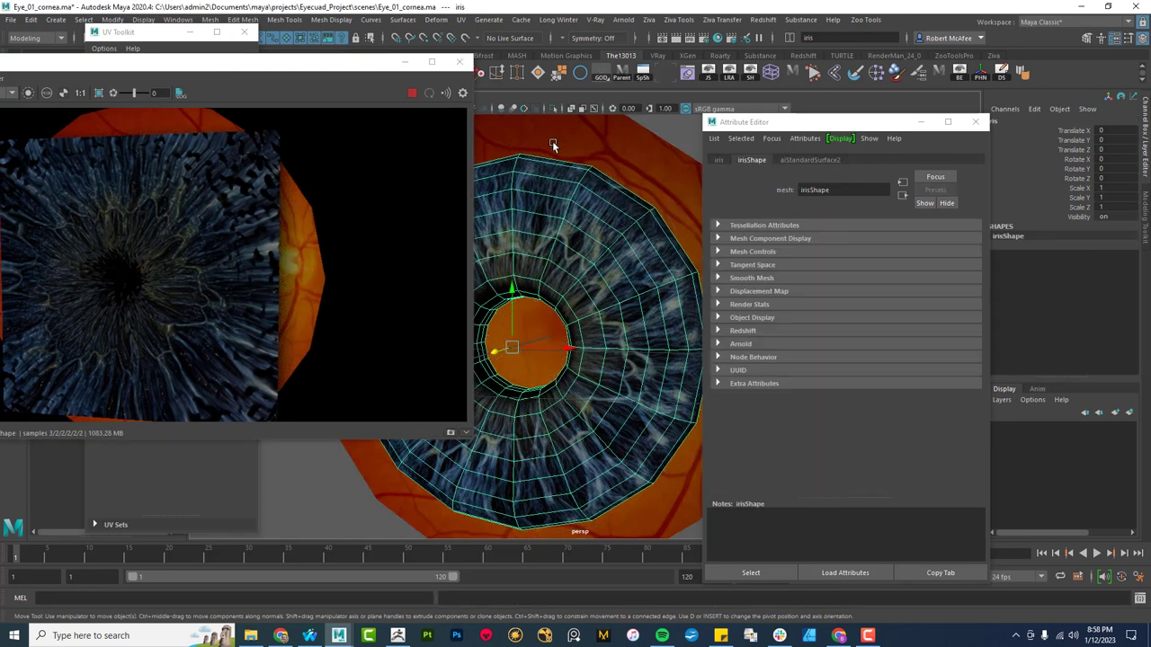
left_click(808, 159)
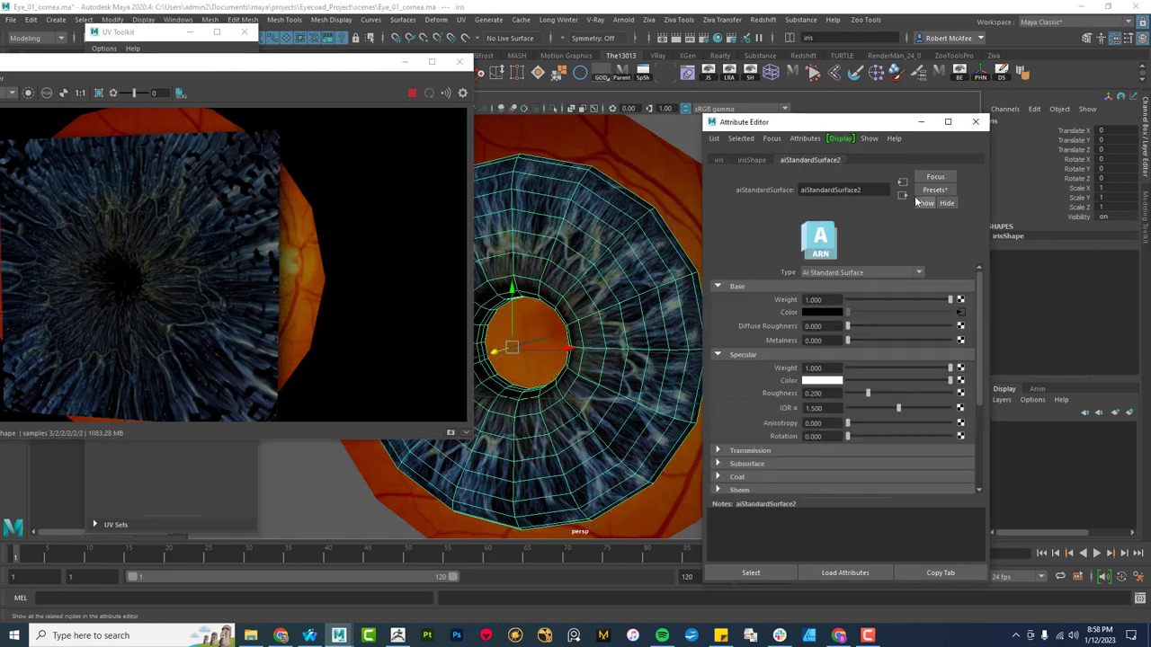
left_click(630, 229)
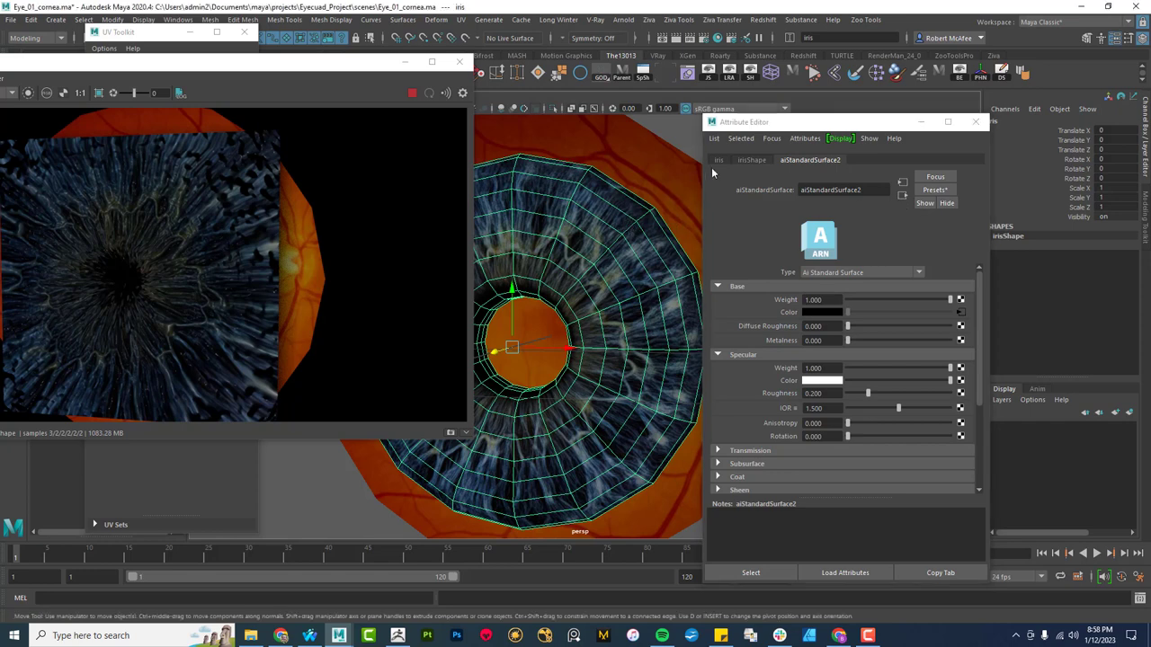
left_click(751, 160)
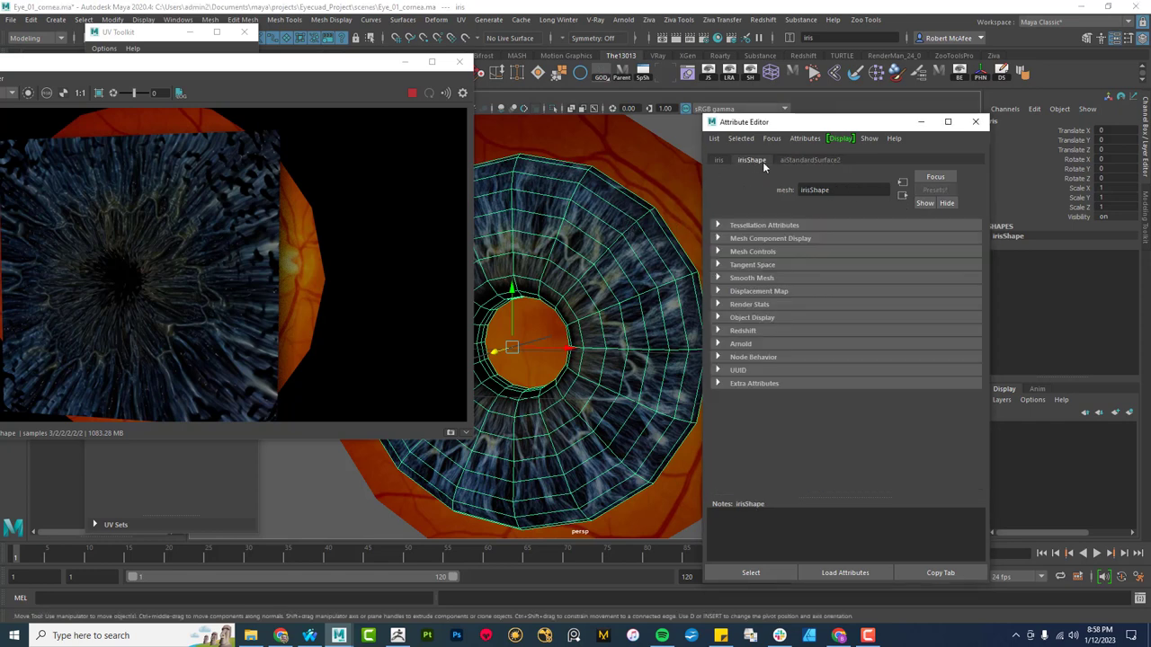
left_click(736, 344)
scroll(870, 443, "down", 5)
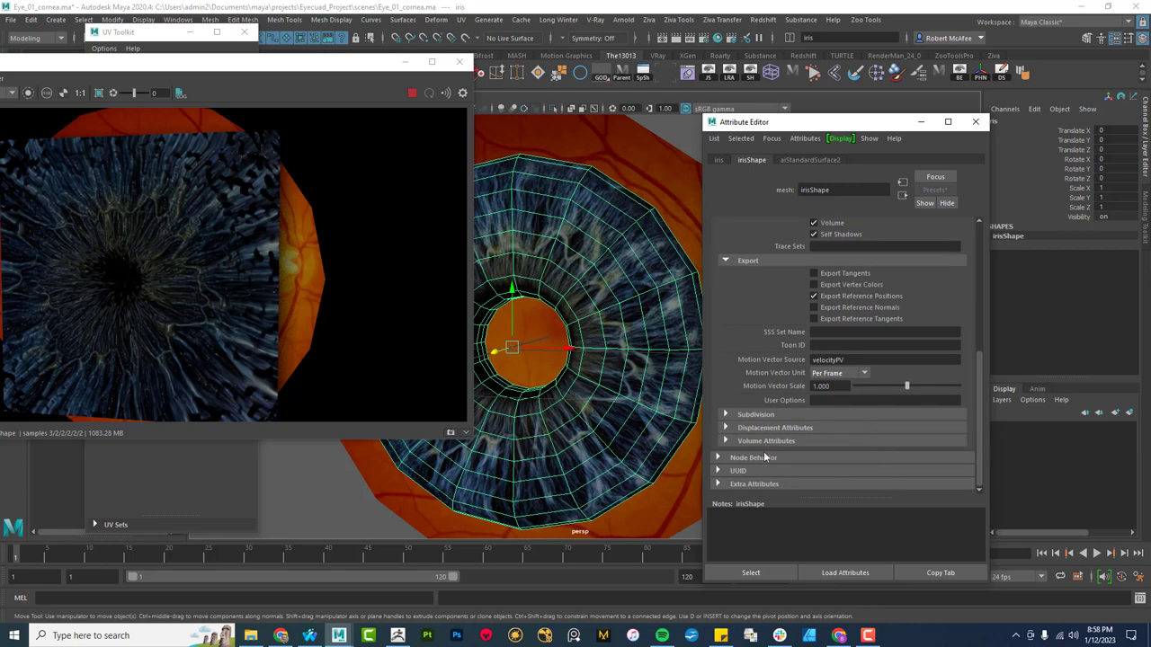
left_click(756, 415)
scroll(792, 441, "down", 4)
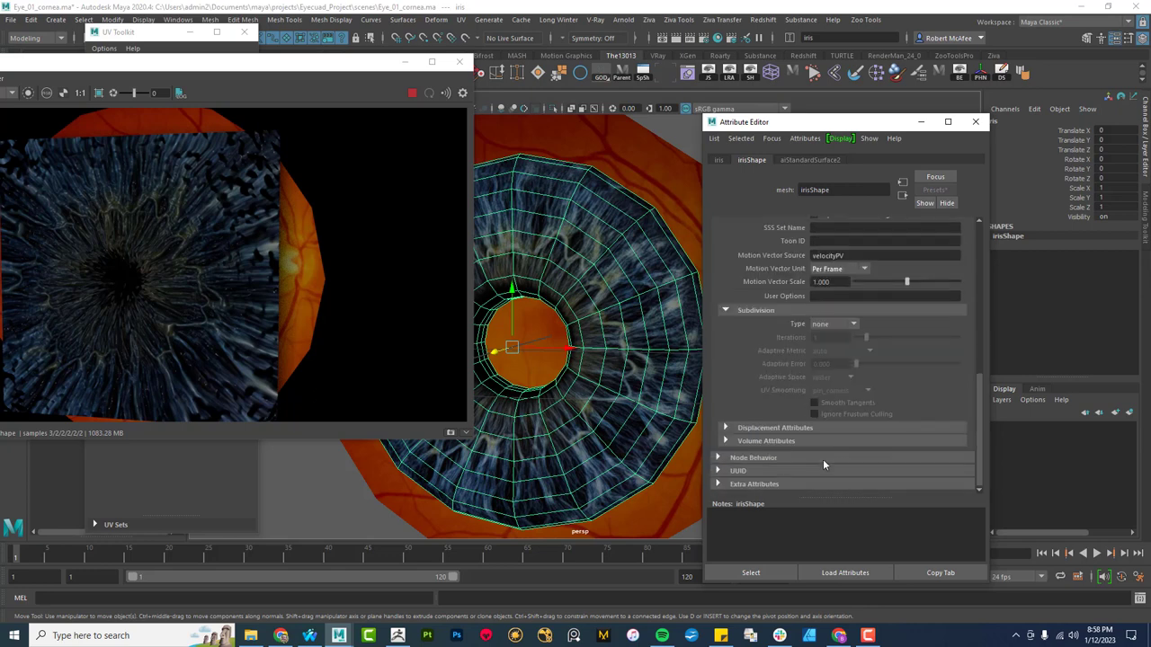
left_click(806, 423)
scroll(859, 431, "down", 2)
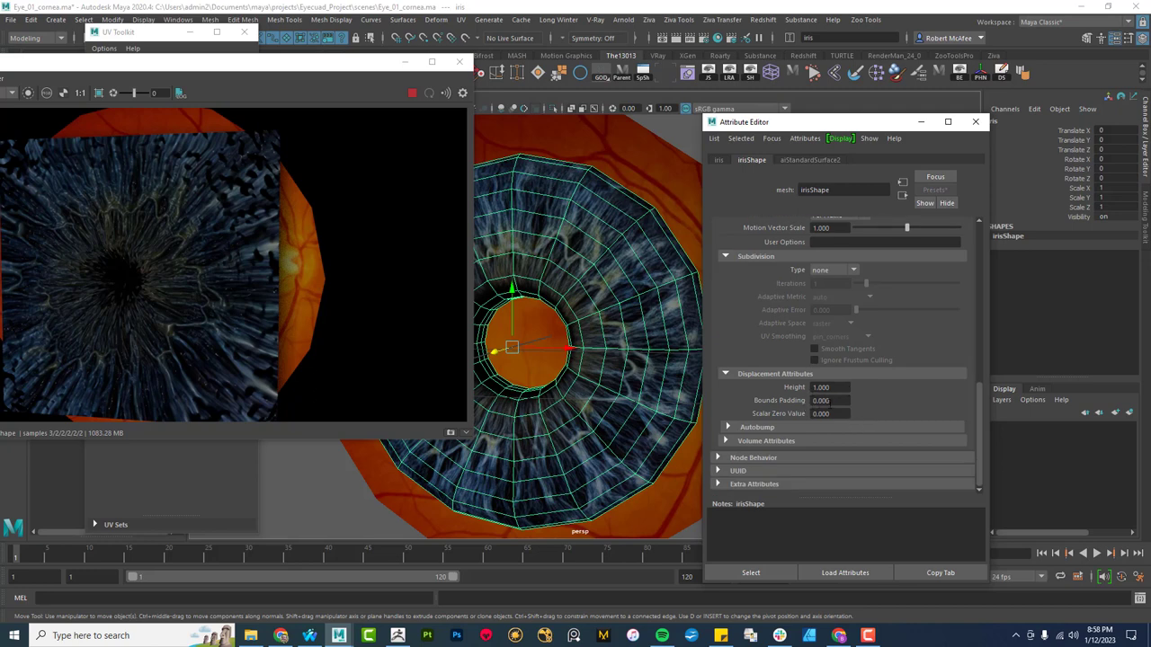
left_click(833, 387)
type("0.1")
key("Return")
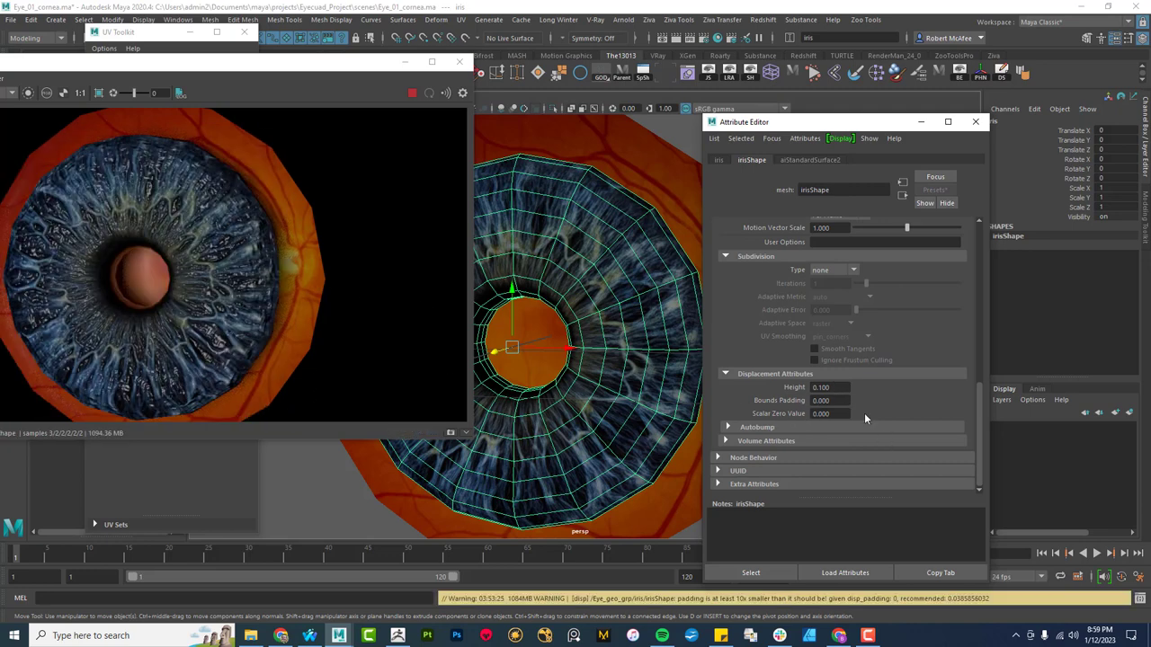
Step: Set the iris subdivision type to catclark with 3 iterations
left_click(821, 400)
left_click(854, 268)
left_click(842, 301)
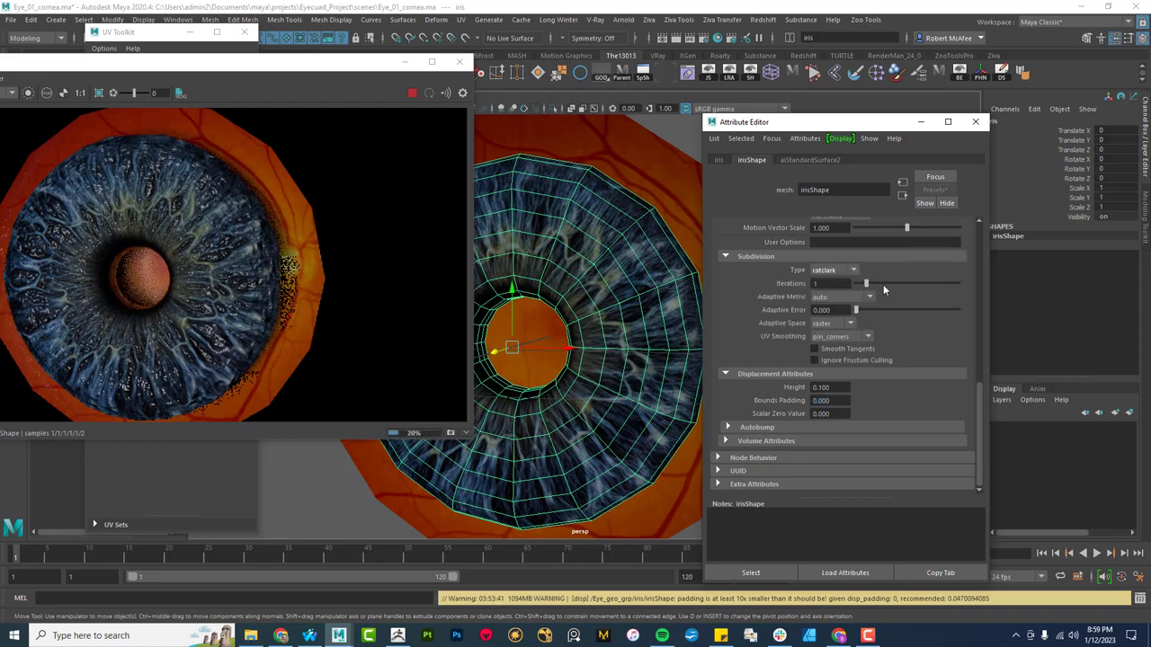
left_click(883, 283)
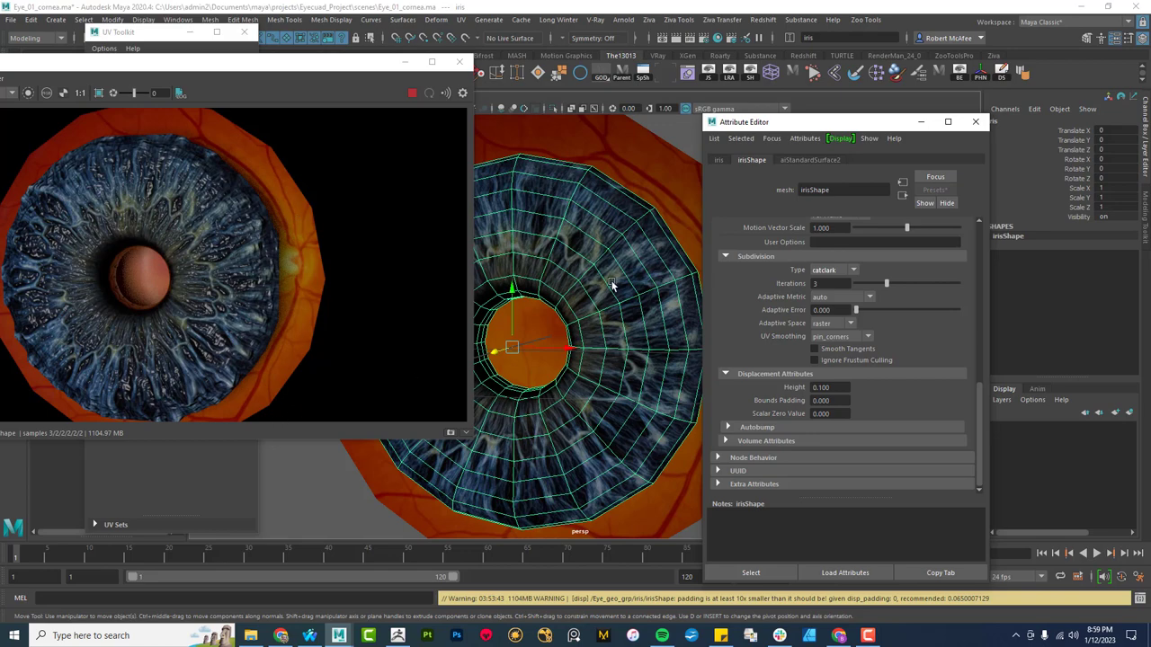
Step: Look through aiAreaLight1 and aim it down onto the eye from above
left_click(458, 62)
scroll(486, 341, "down", 5)
left_click_drag(441, 346, 473, 377, "alt")
scroll(473, 386, "down", 5)
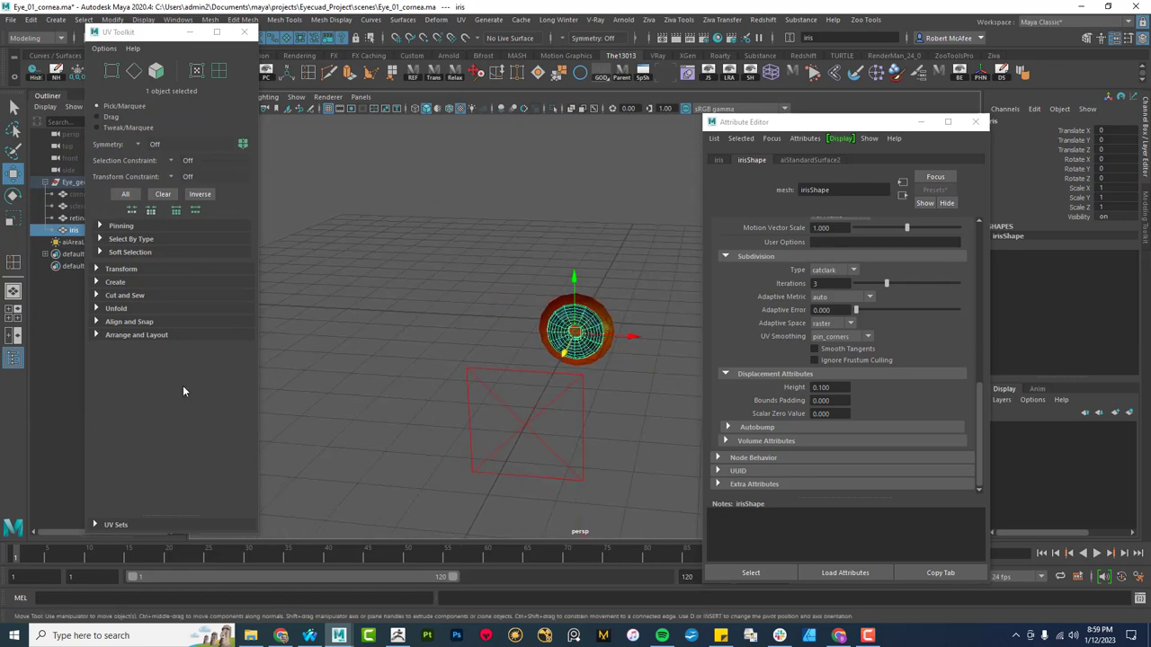
left_click(552, 432)
left_click(361, 97)
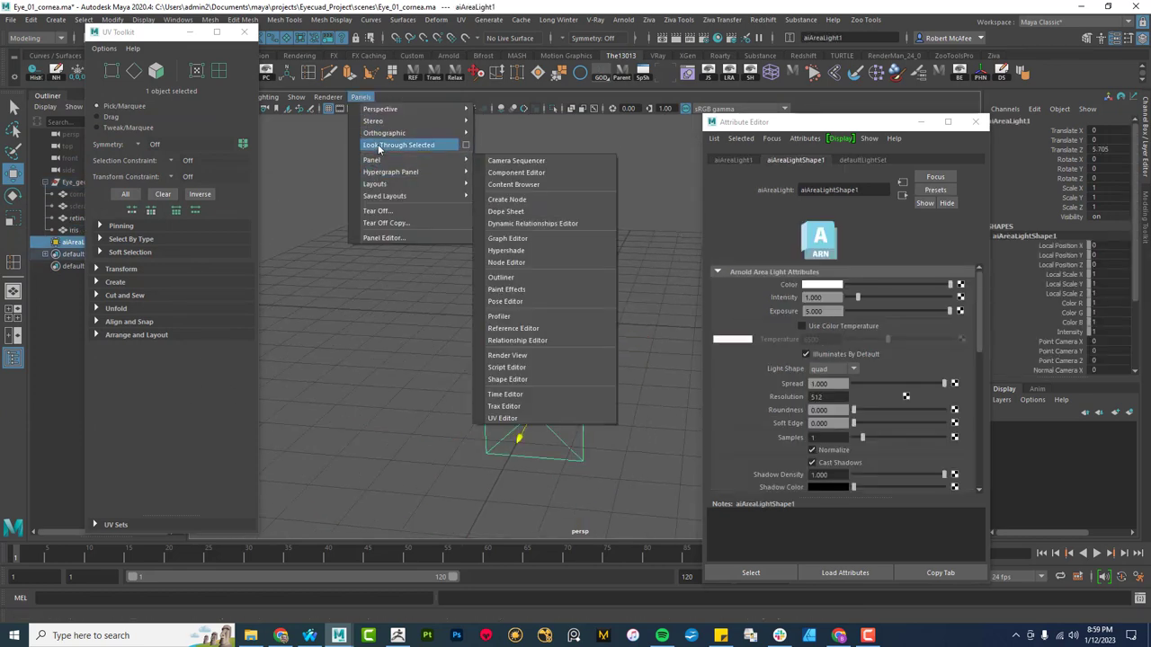
left_click(377, 144)
left_click_drag(604, 343, 634, 404, "alt")
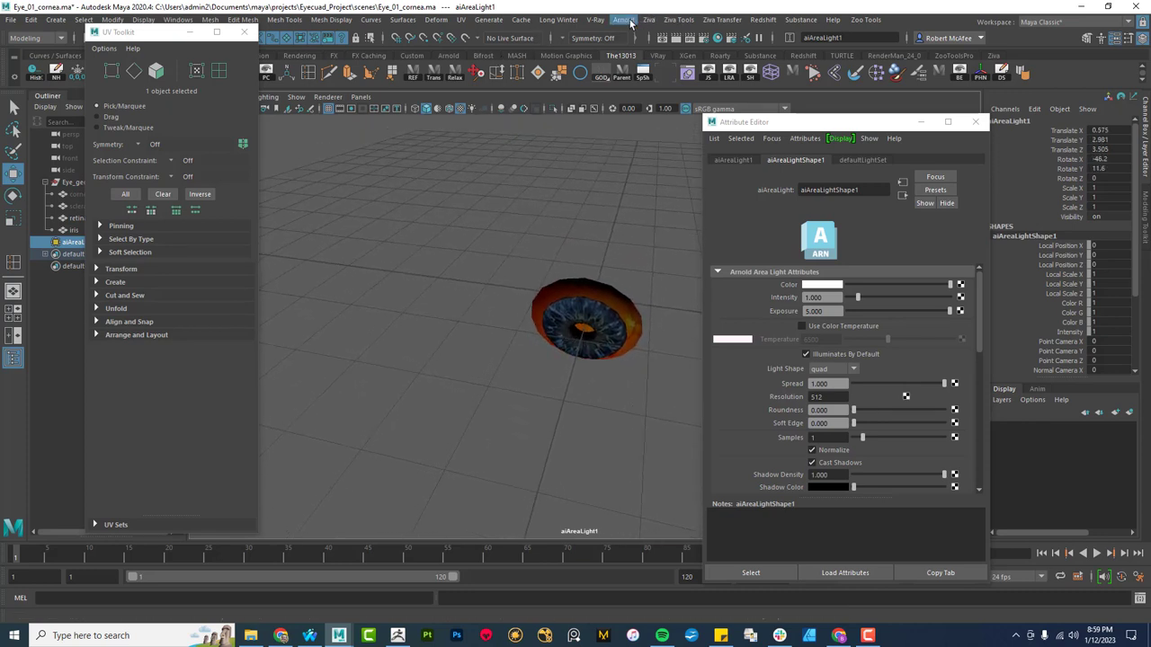
Step: Re-render the scene in Arnold from the perspShape camera
left_click(638, 24)
left_click(626, 97)
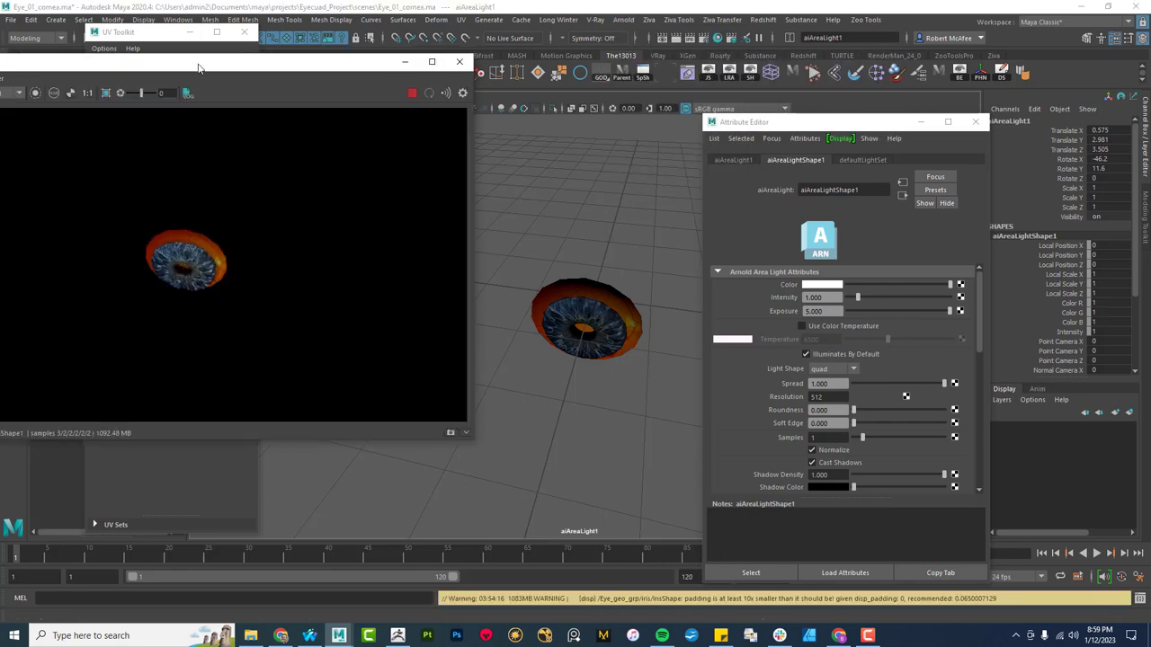
left_click_drag(196, 69, 278, 79)
left_click(112, 95)
left_click(96, 110)
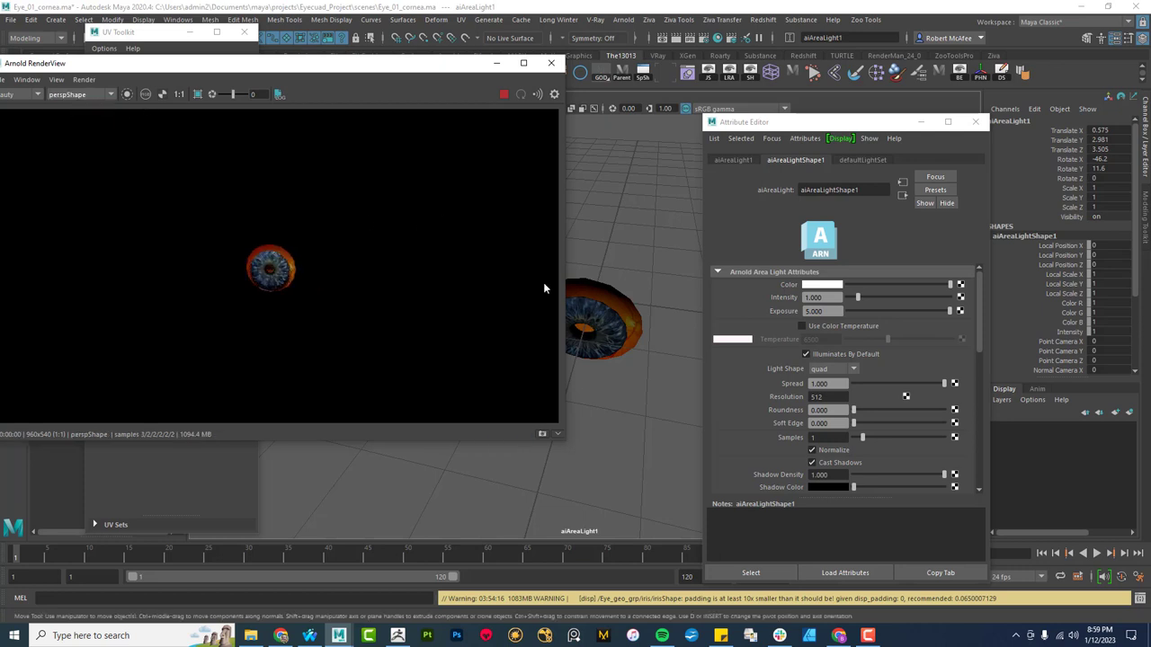
Step: Tumble the rendered eye interactively to inspect the displaced iris side-on
left_click_drag(256, 78, 361, 75)
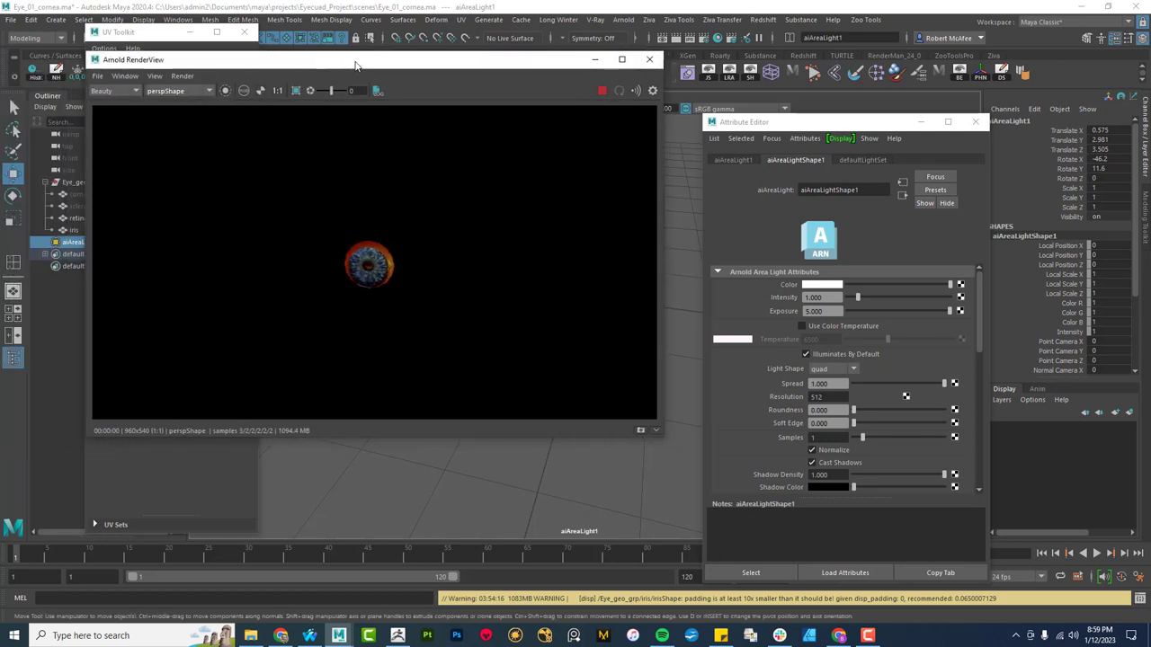
left_click(131, 76)
left_click(144, 169)
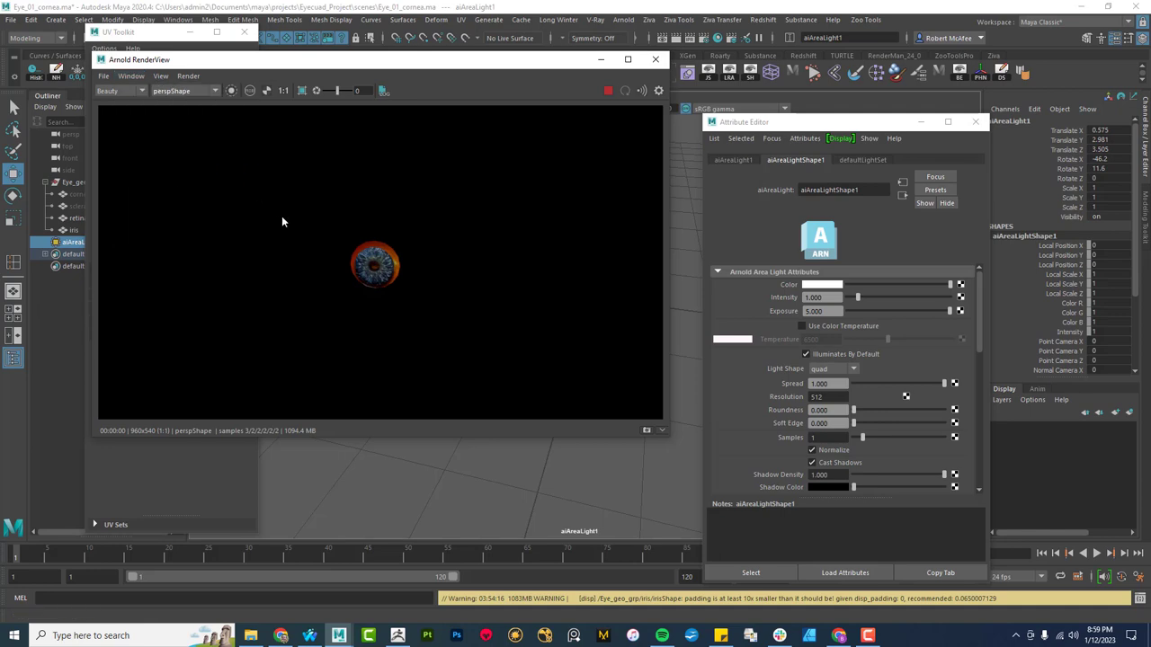
scroll(365, 302, "up", 3)
scroll(591, 380, "up", 5)
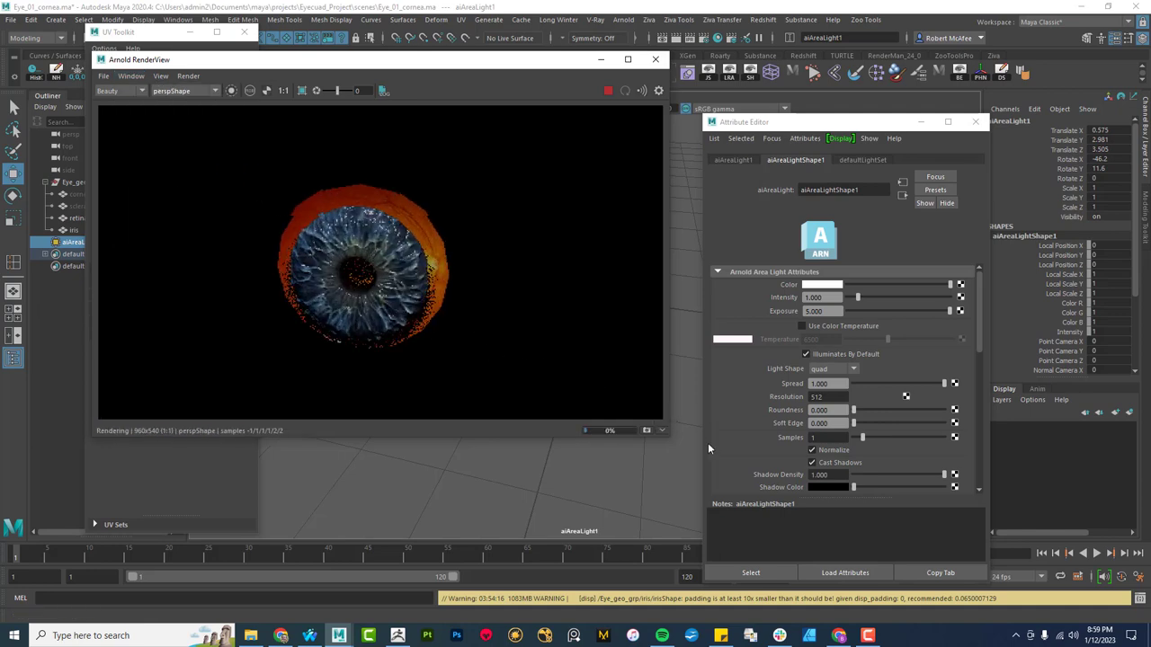
left_click_drag(489, 370, 391, 320)
left_click_drag(450, 67, 339, 68)
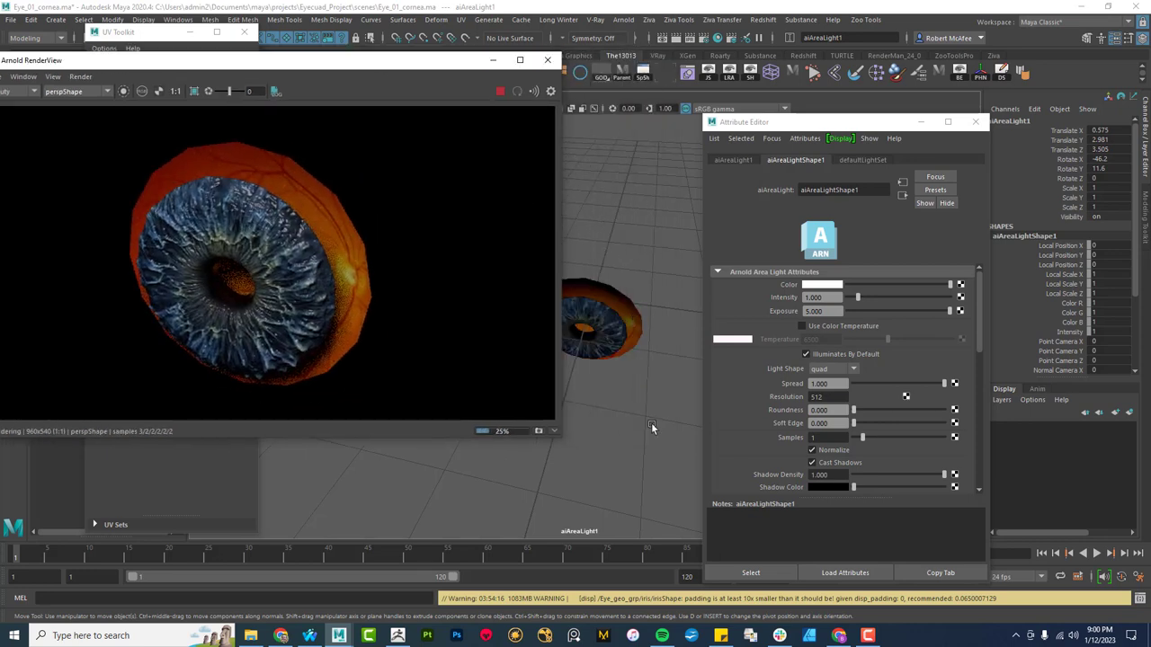
left_click_drag(650, 410, 592, 356, "alt")
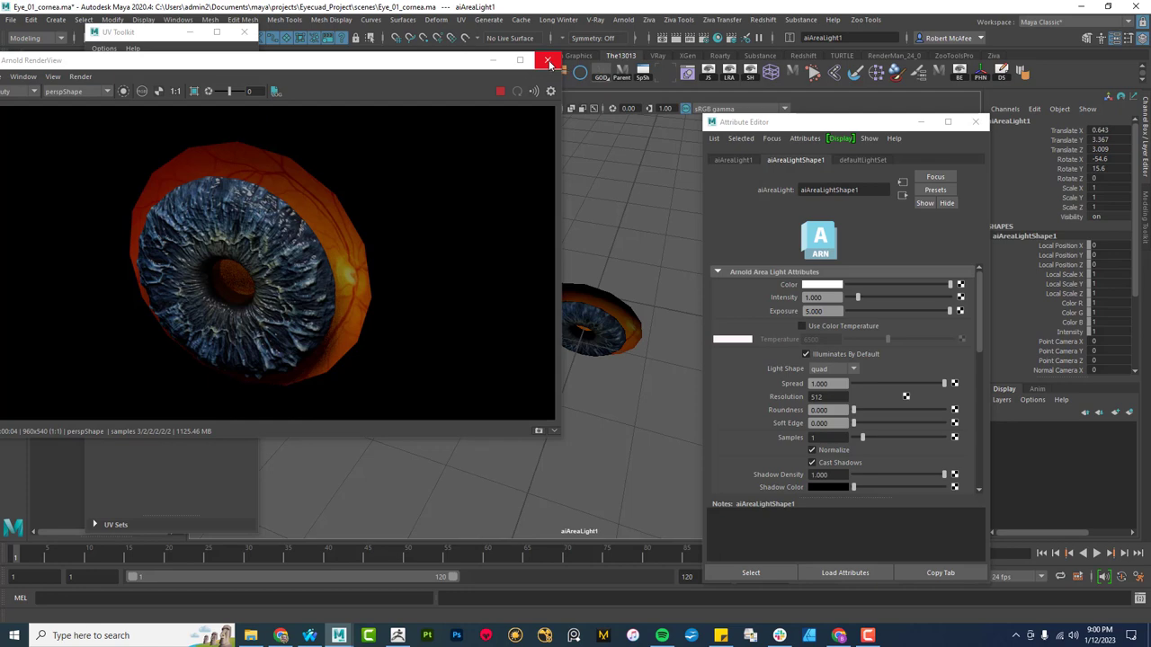
Step: Unhide the sclera mesh from the outliner and assign it a new aiStandardSurface3 shader
left_click(549, 63)
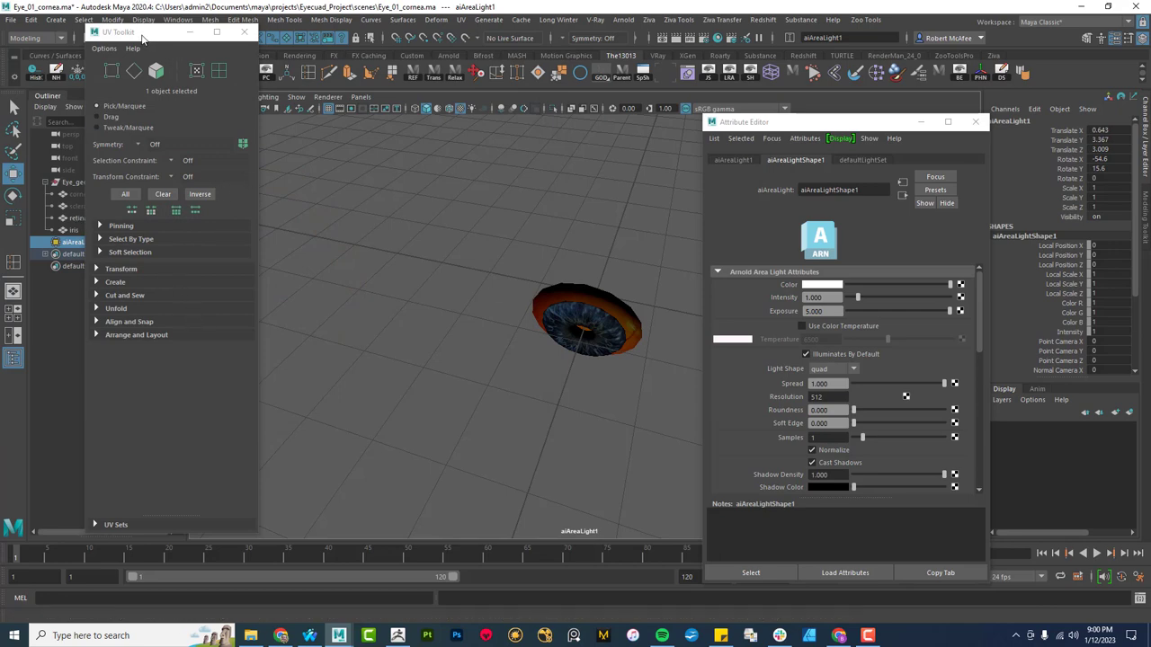
left_click_drag(146, 36, 236, 44)
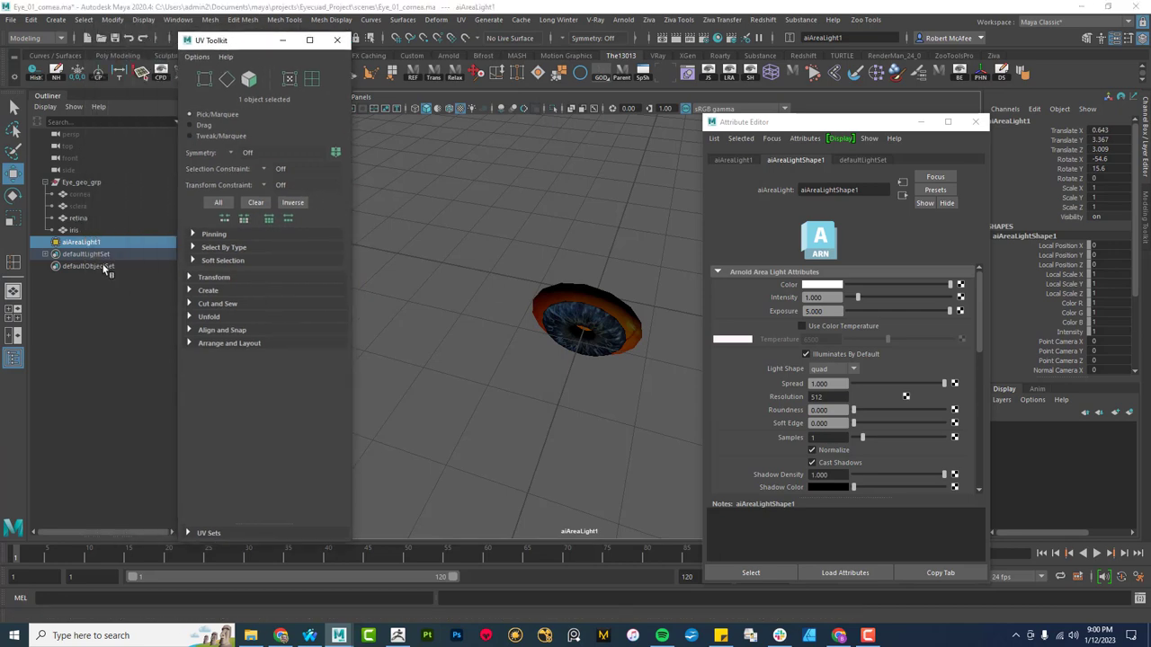
left_click(78, 207)
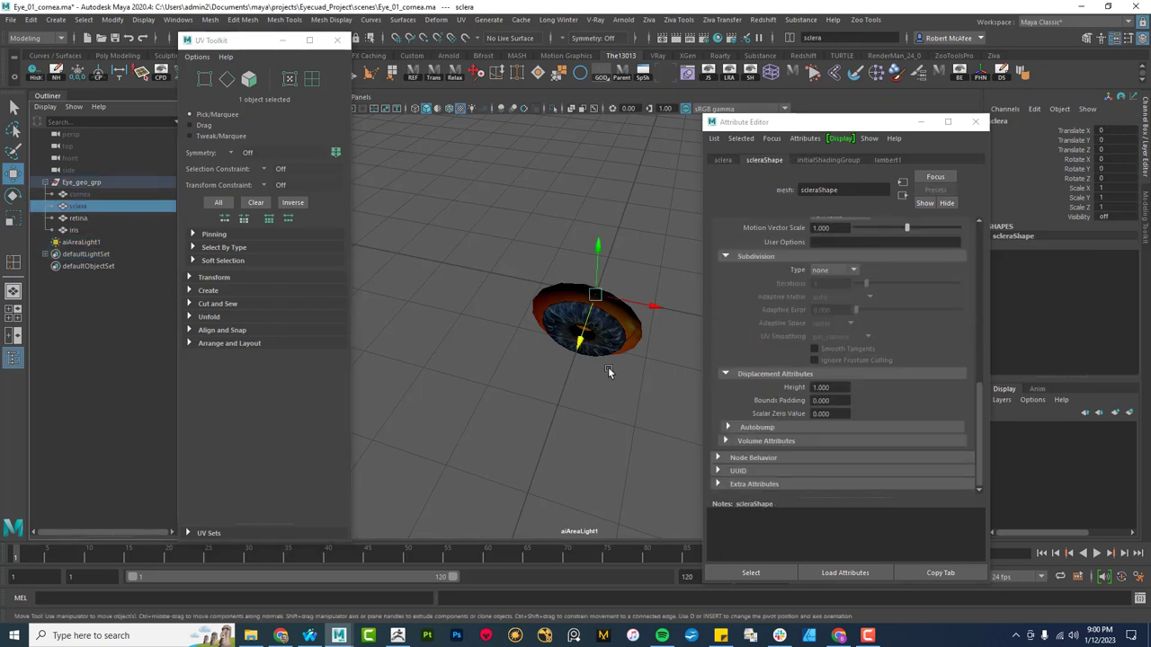
key("h")
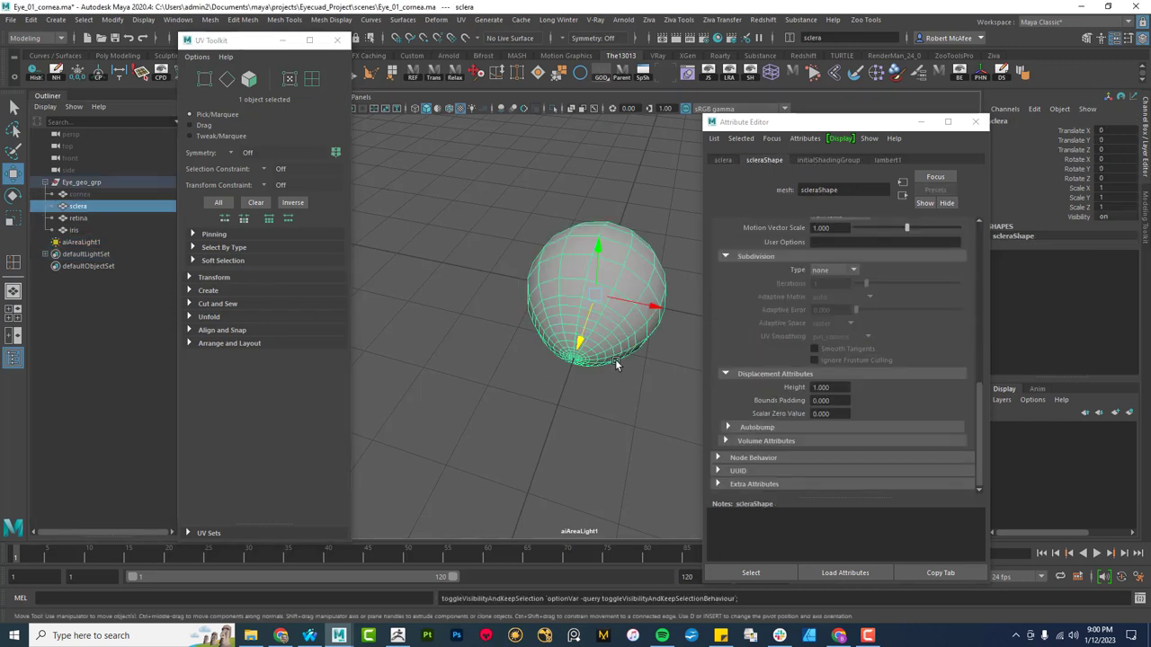
left_click_drag(608, 385, 584, 221, "alt")
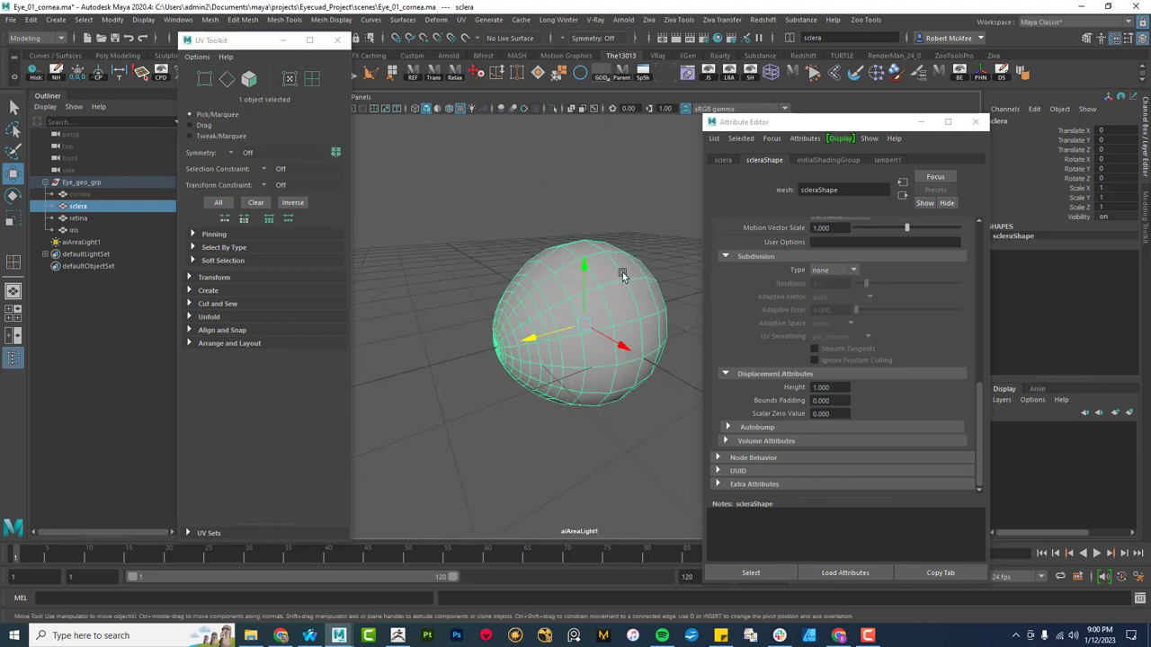
right_click_drag(632, 278, 727, 620)
left_click_drag(565, 380, 576, 423, "alt")
Step: Rename aiStandardSurface3 to sclera_mtl and expand its Geometry section
left_click(840, 159)
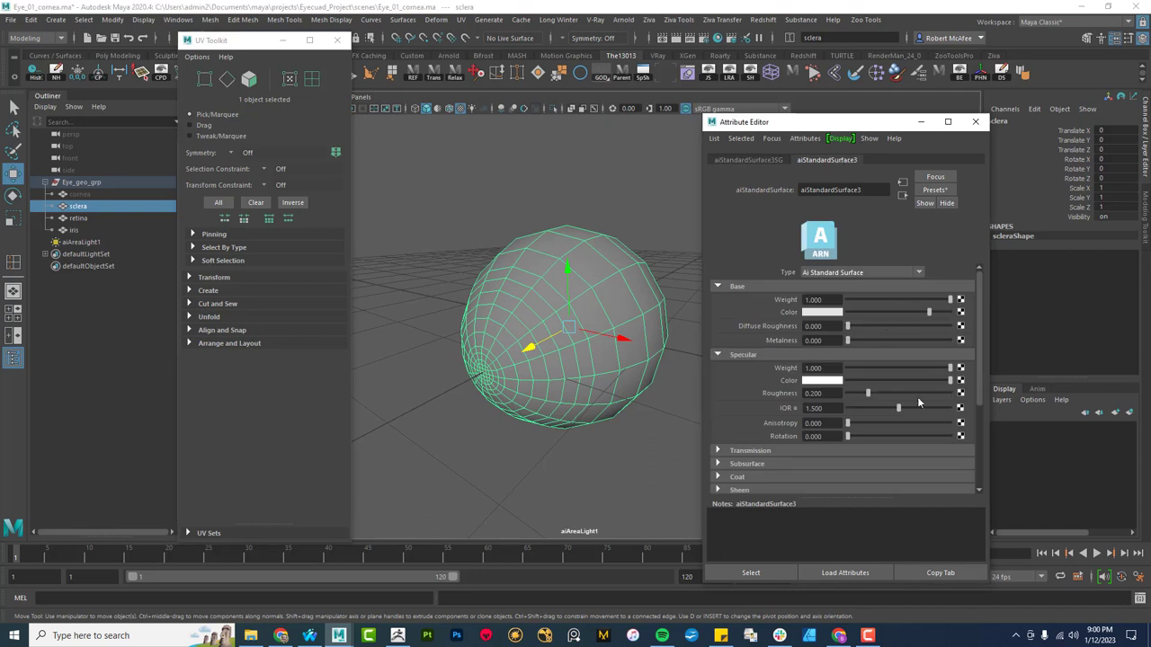
double_click(865, 192)
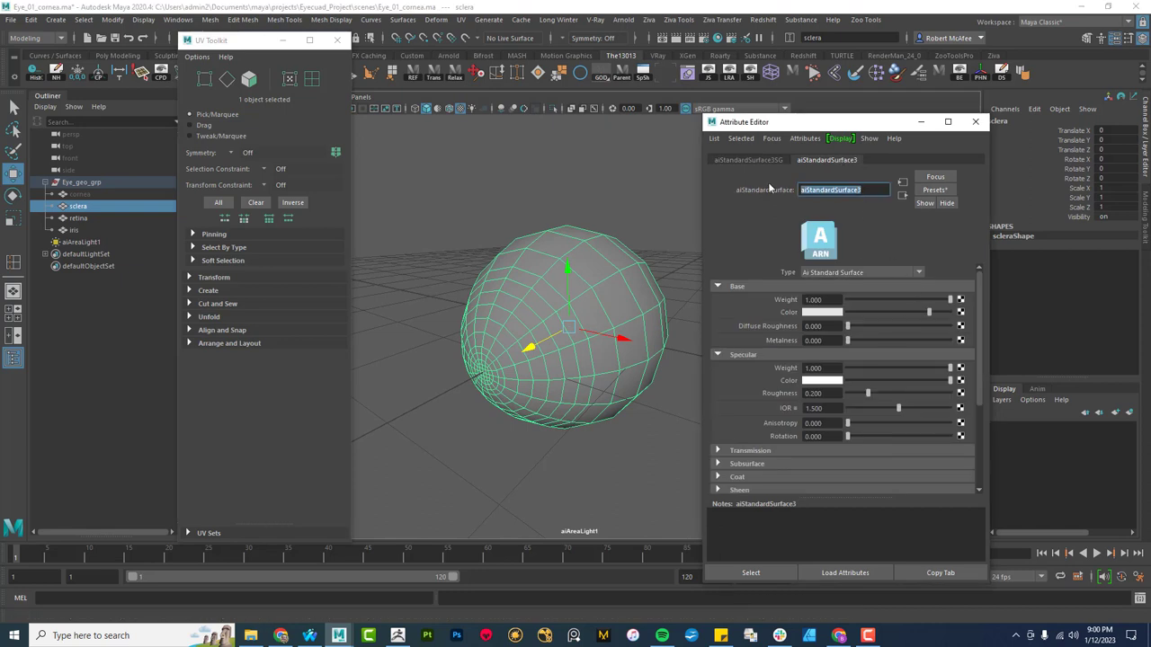
type("sclera_mtl")
key("Return")
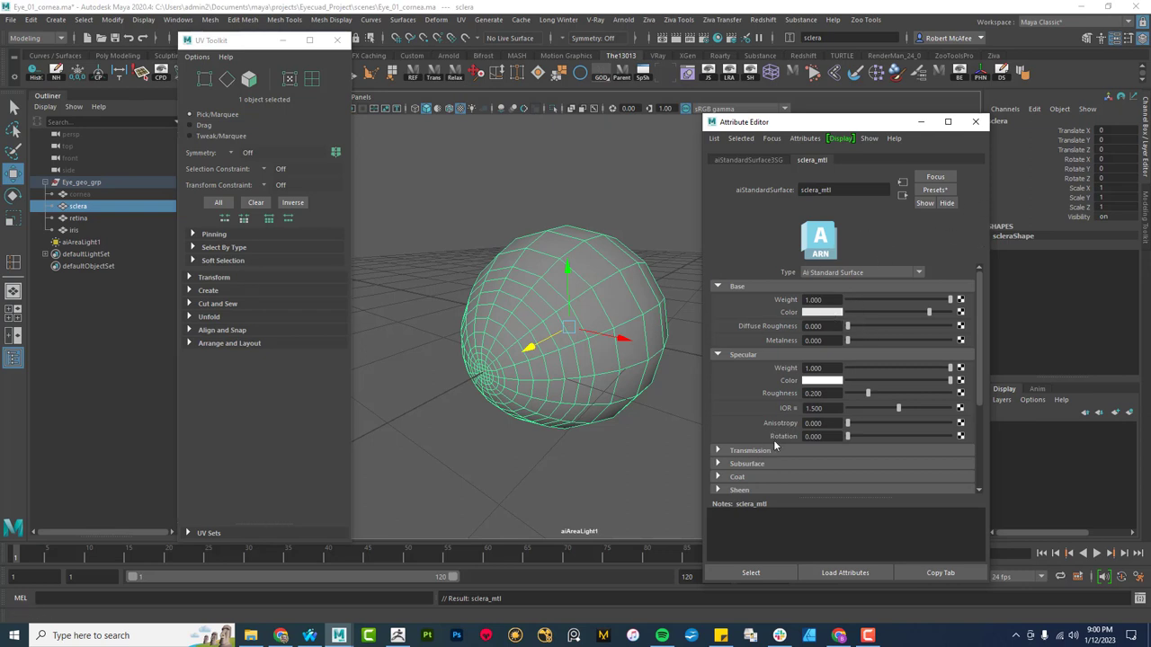
scroll(782, 423, "down", 3)
left_click(724, 419)
scroll(863, 447, "down", 2)
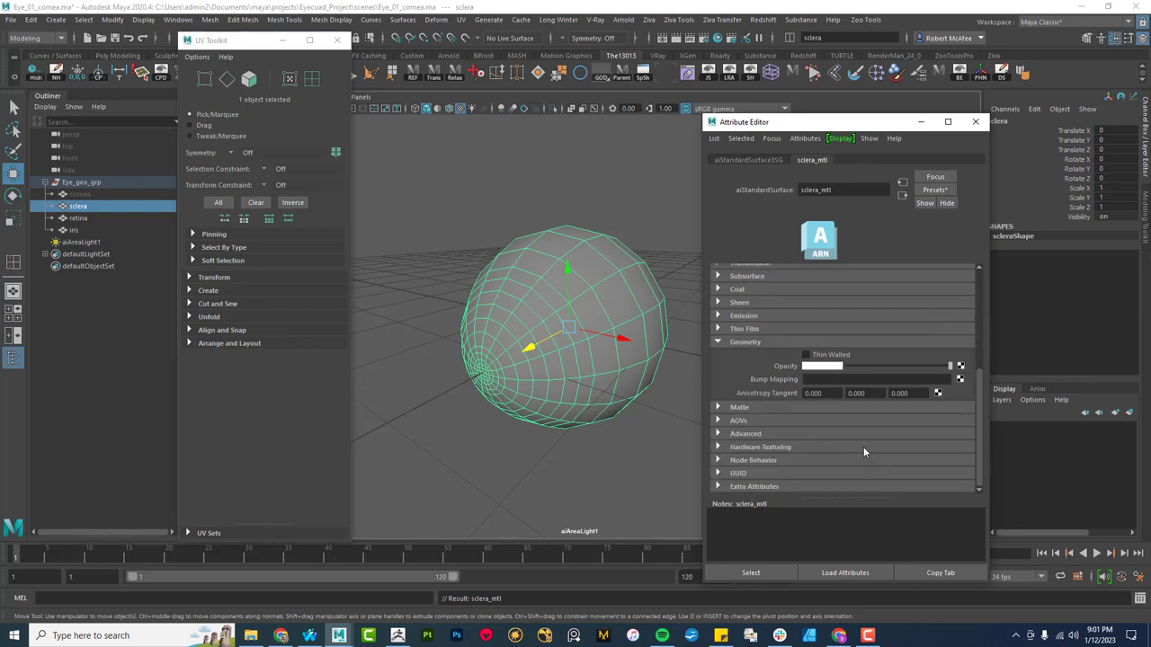
Step: Connect a Ramp to sclera_mtl's Opacity, black stop at 0.129 and white at 0.587
left_click(961, 366)
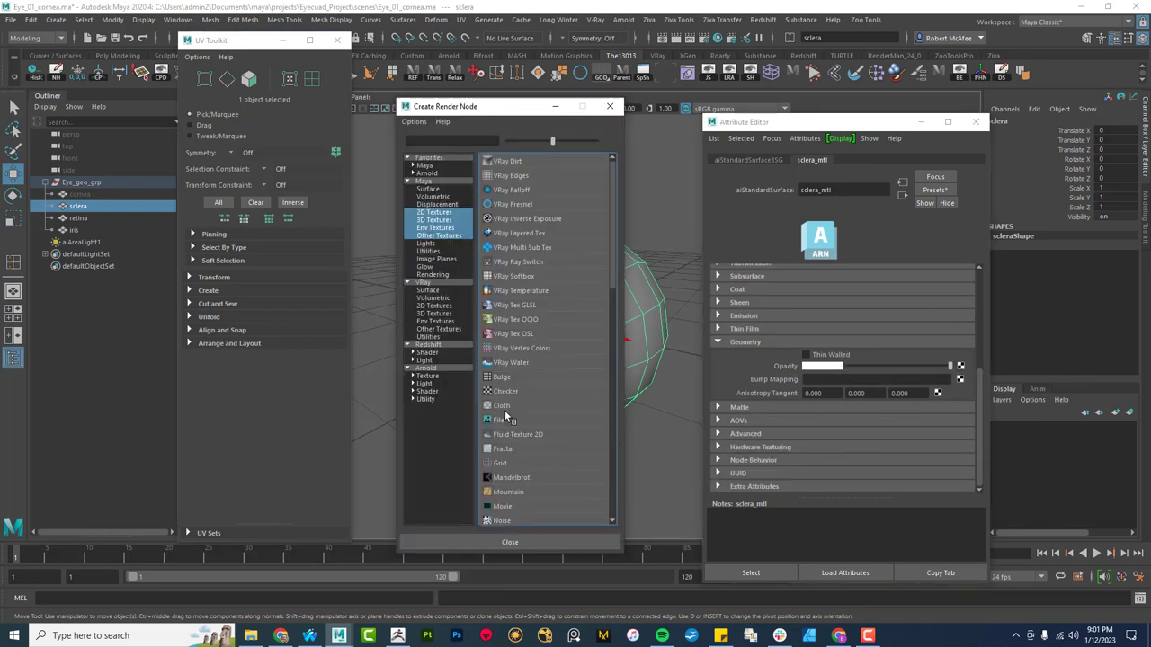
scroll(535, 473, "down", 2)
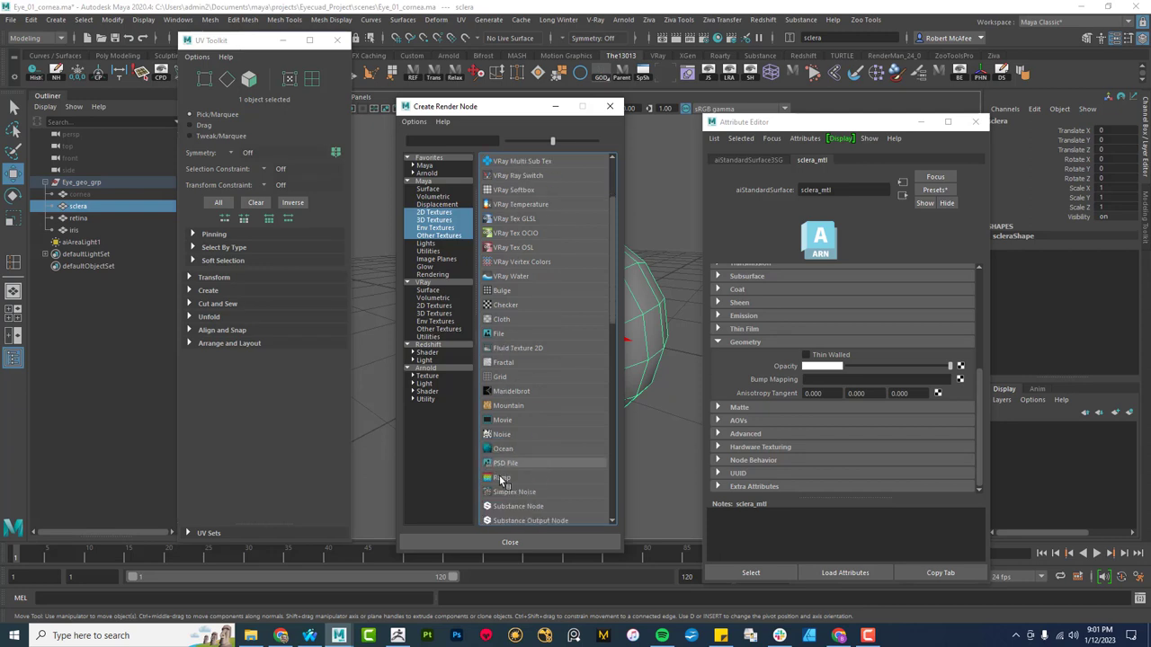
left_click(502, 477)
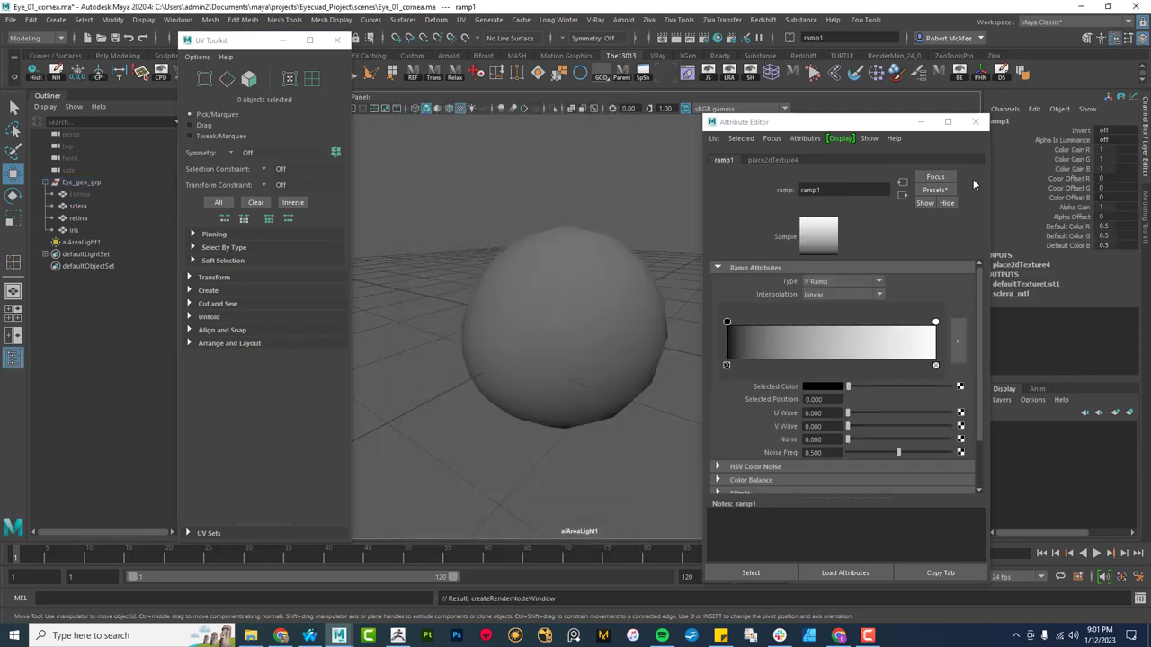
left_click(935, 190)
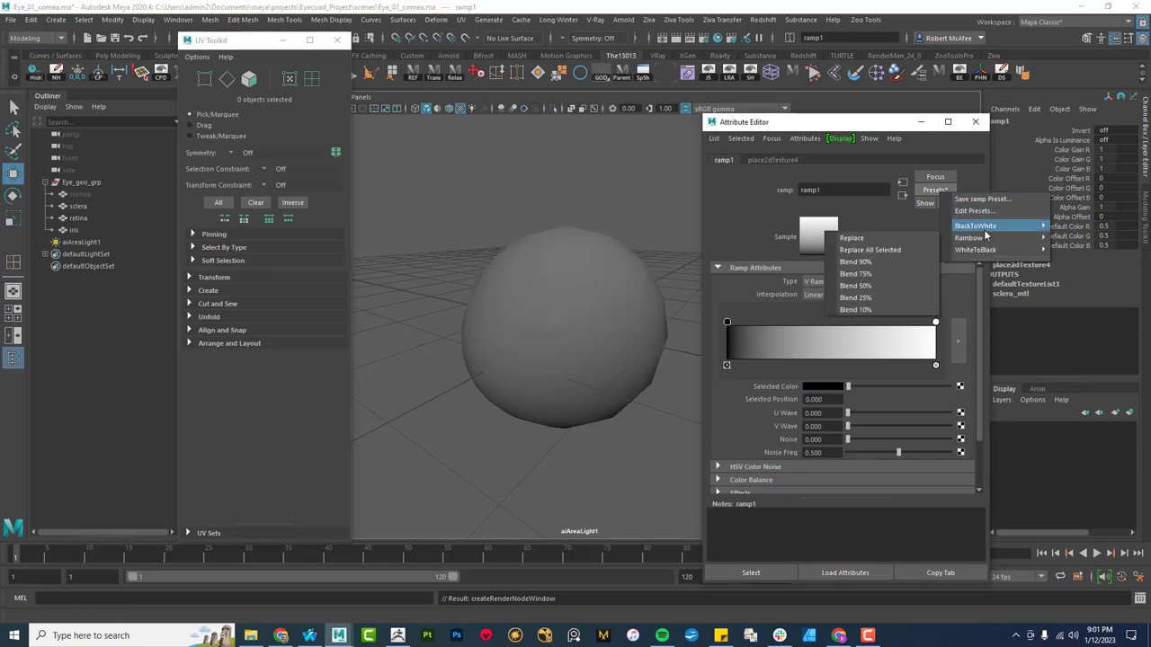
mouse_move(989, 239)
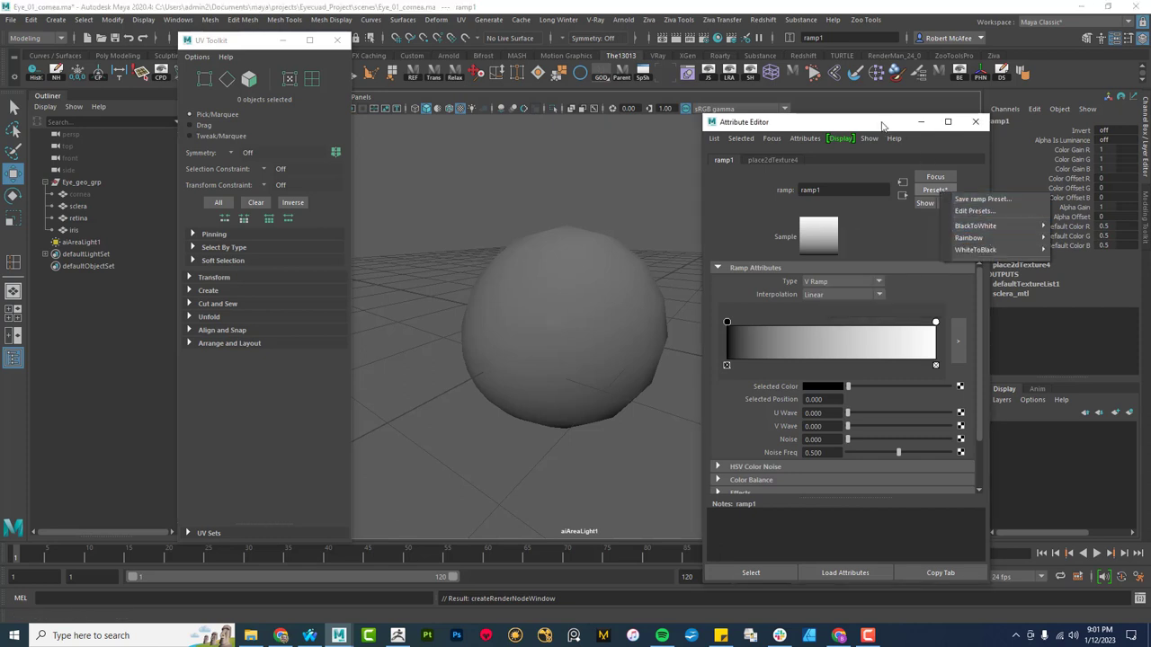
left_click(883, 127)
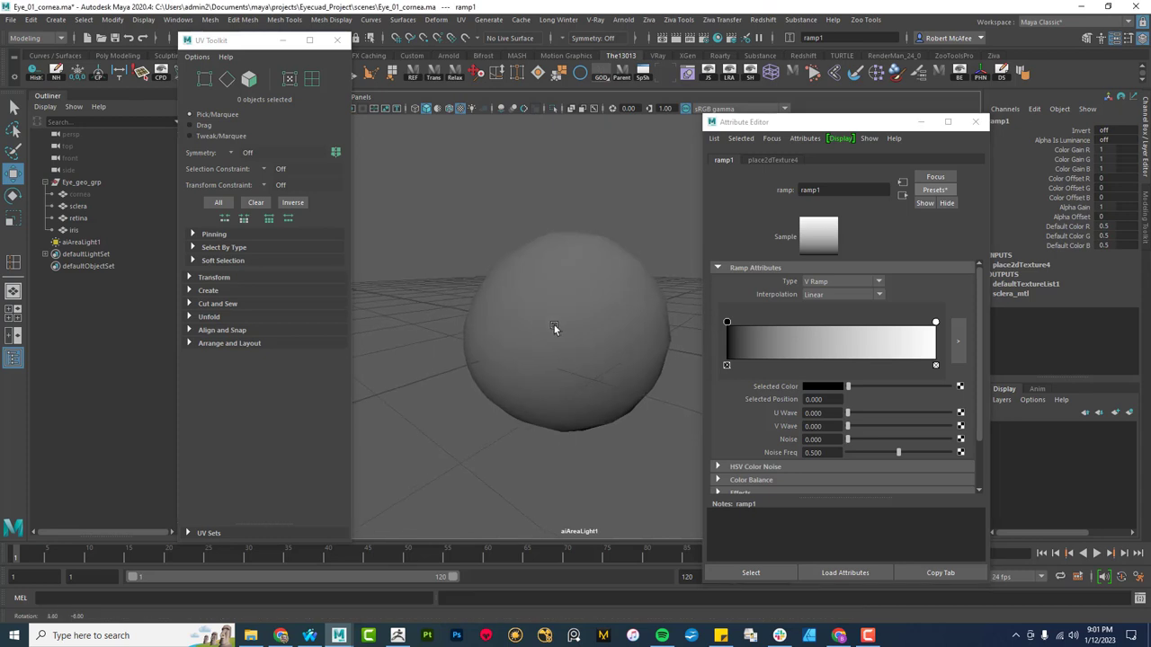
left_click_drag(727, 323, 753, 324)
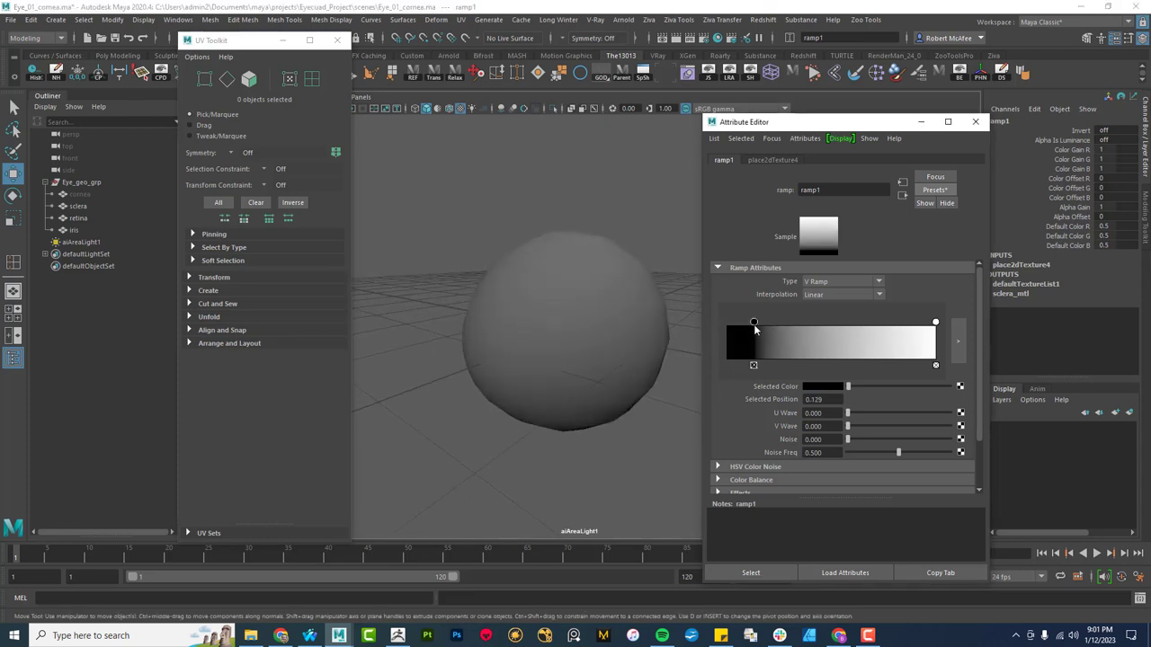
left_click_drag(935, 322, 850, 324)
Step: Render in Arnold, smooth-preview the sclera, and bring up its opacity ramp1
left_click(623, 20)
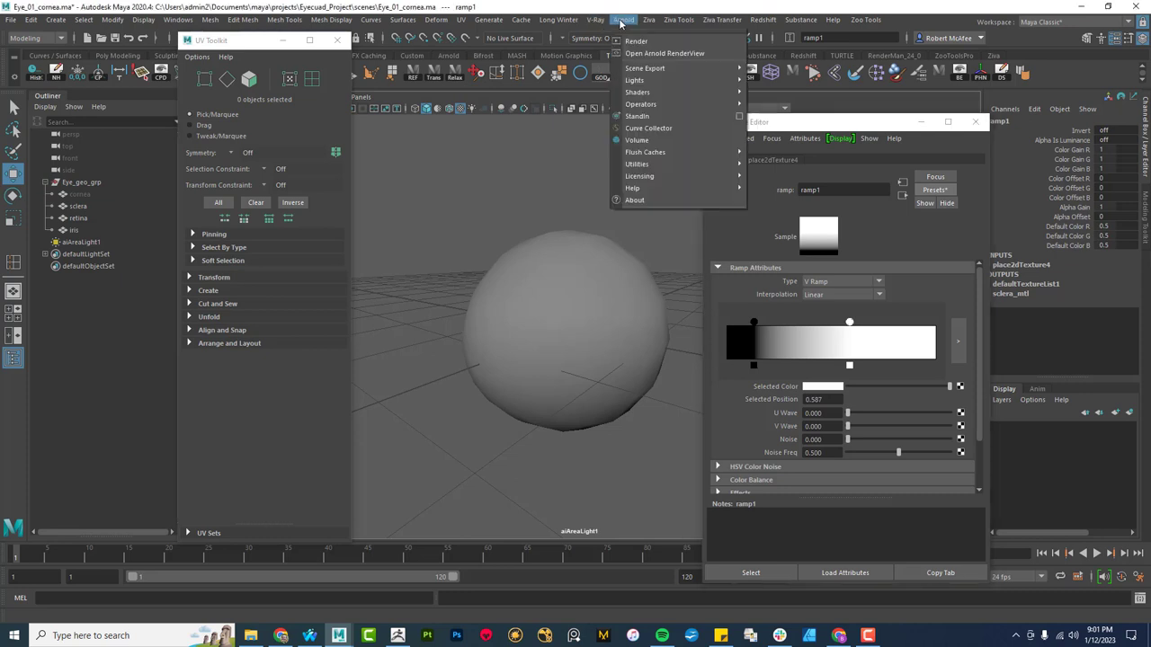
left_click(644, 42)
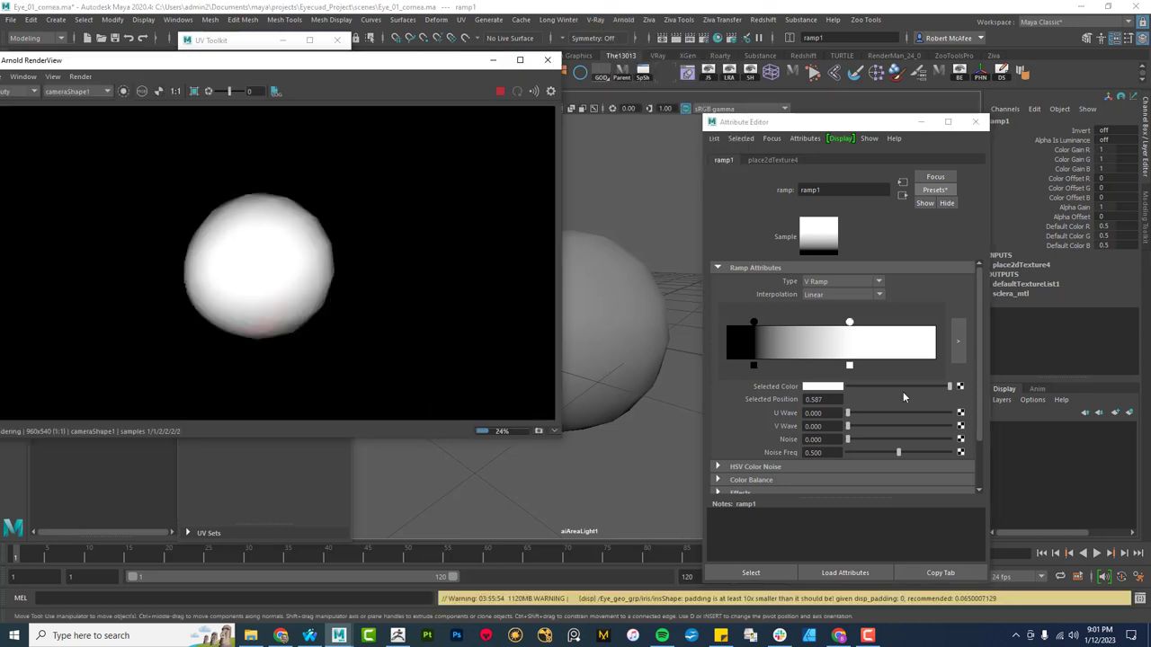
left_click(635, 271)
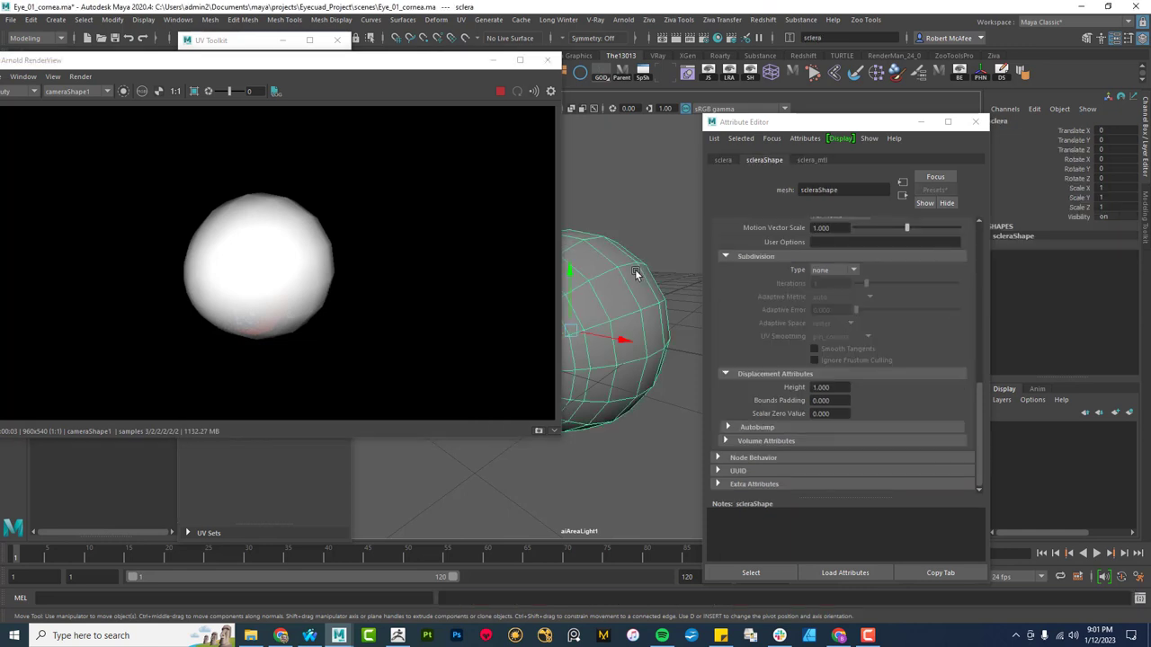
key("3")
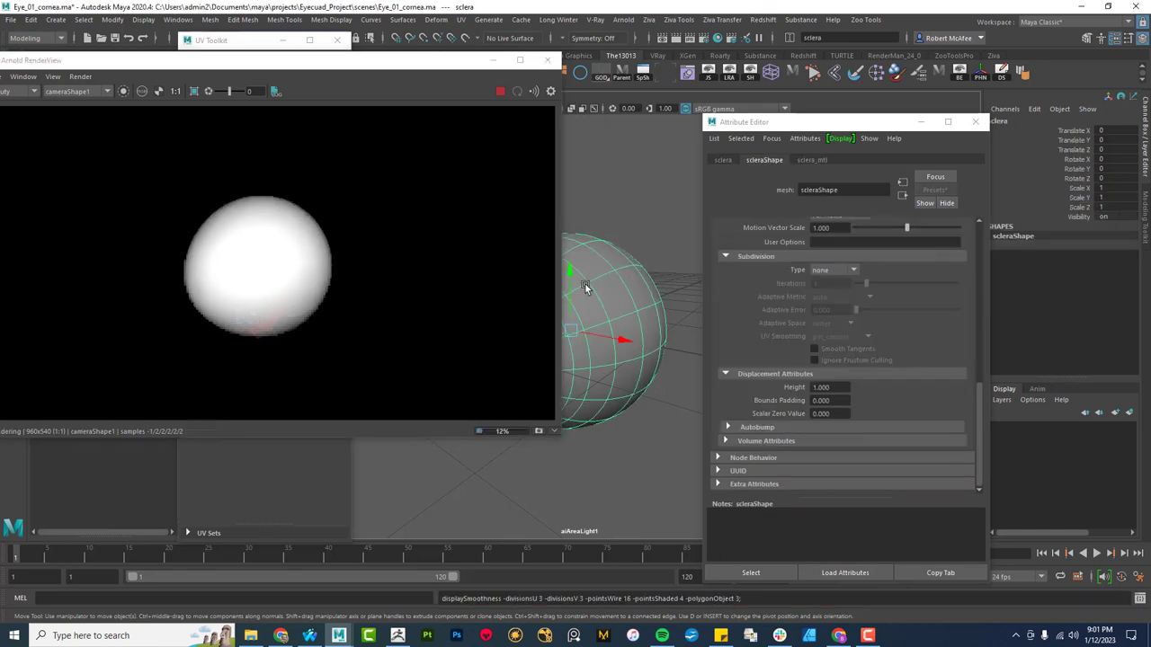
left_click(810, 160)
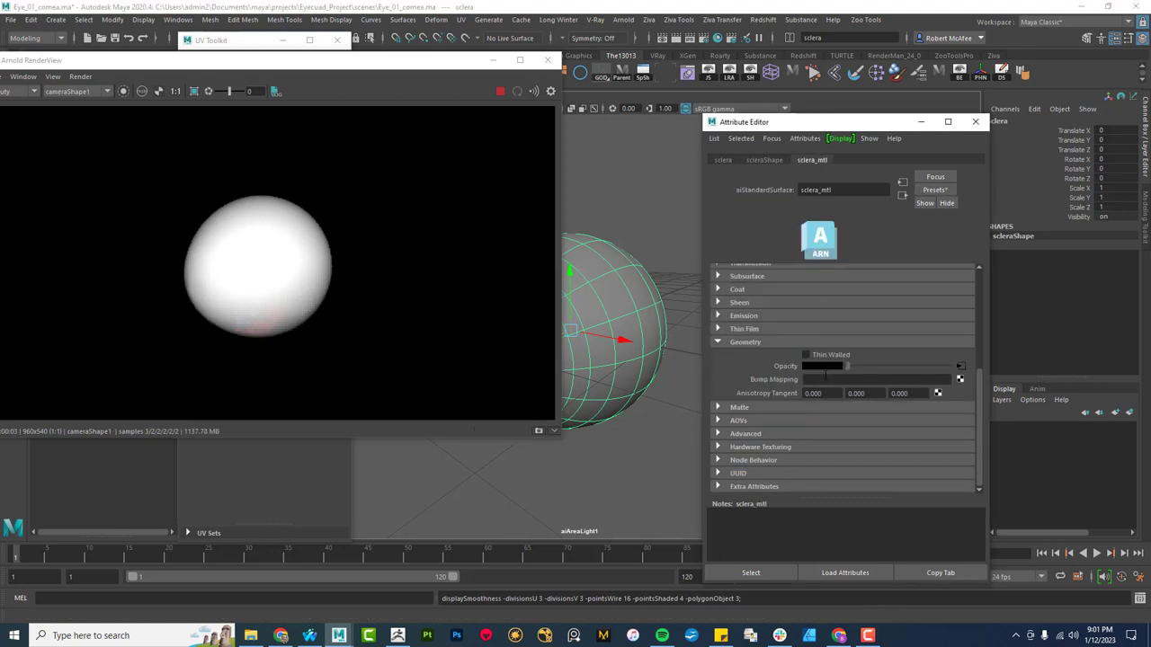
left_click(960, 367)
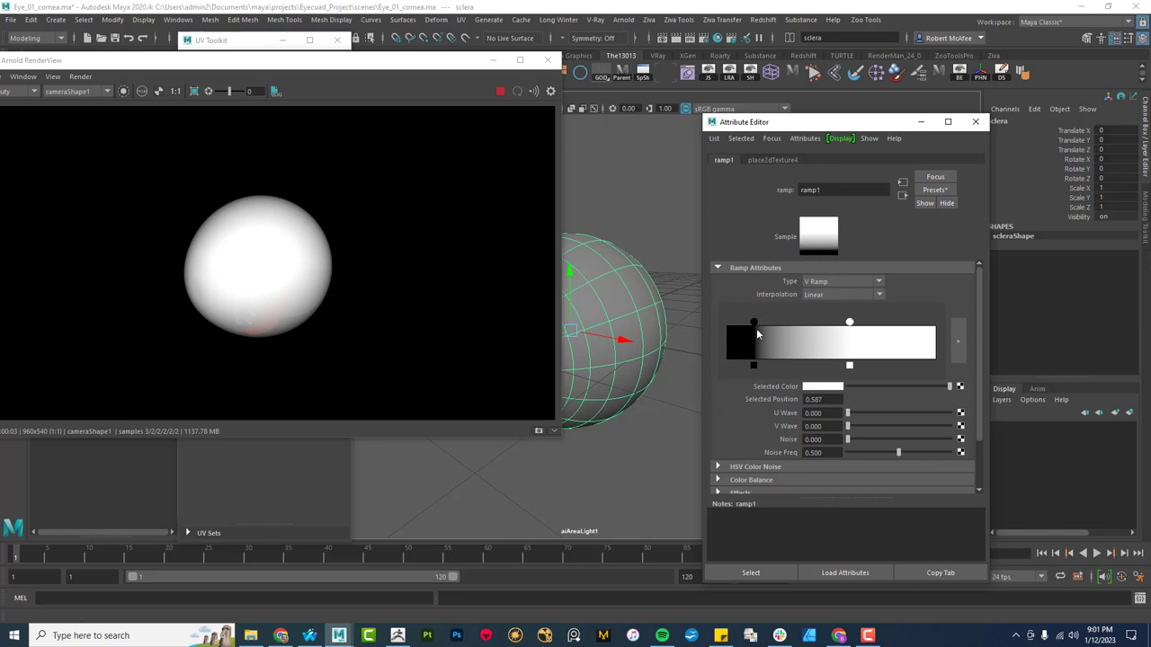
Step: Make ramp1 a Circular Ramp with a tight black-to-white edge around 0.12–0.17
left_click_drag(754, 323, 797, 330)
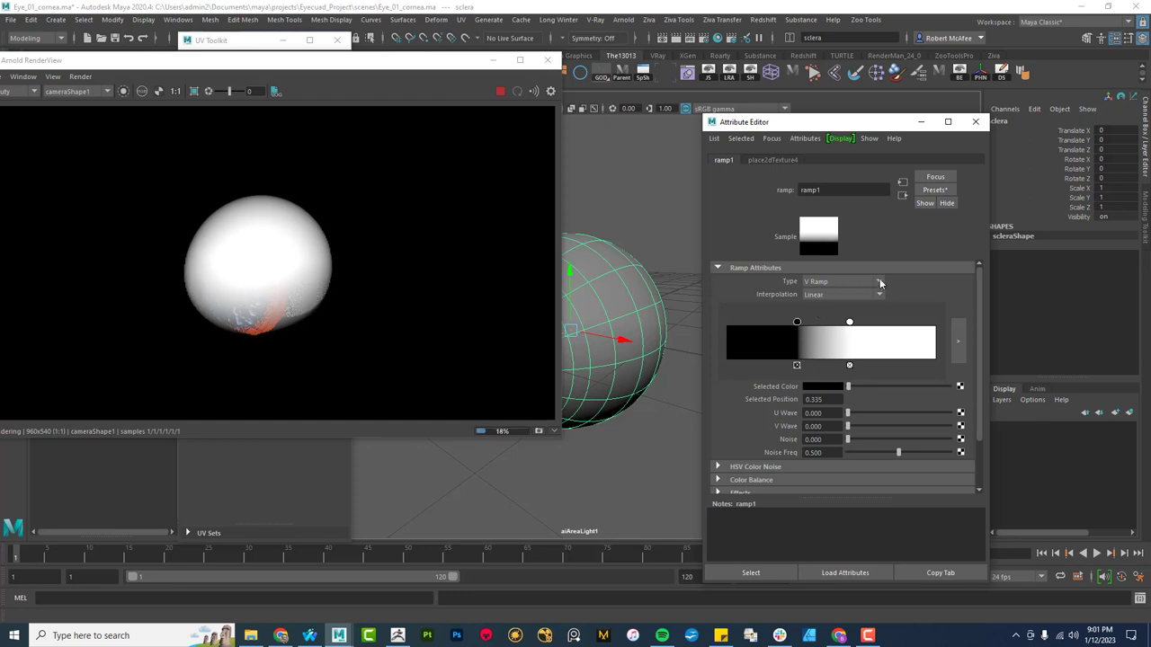
left_click(845, 281)
left_click(841, 346)
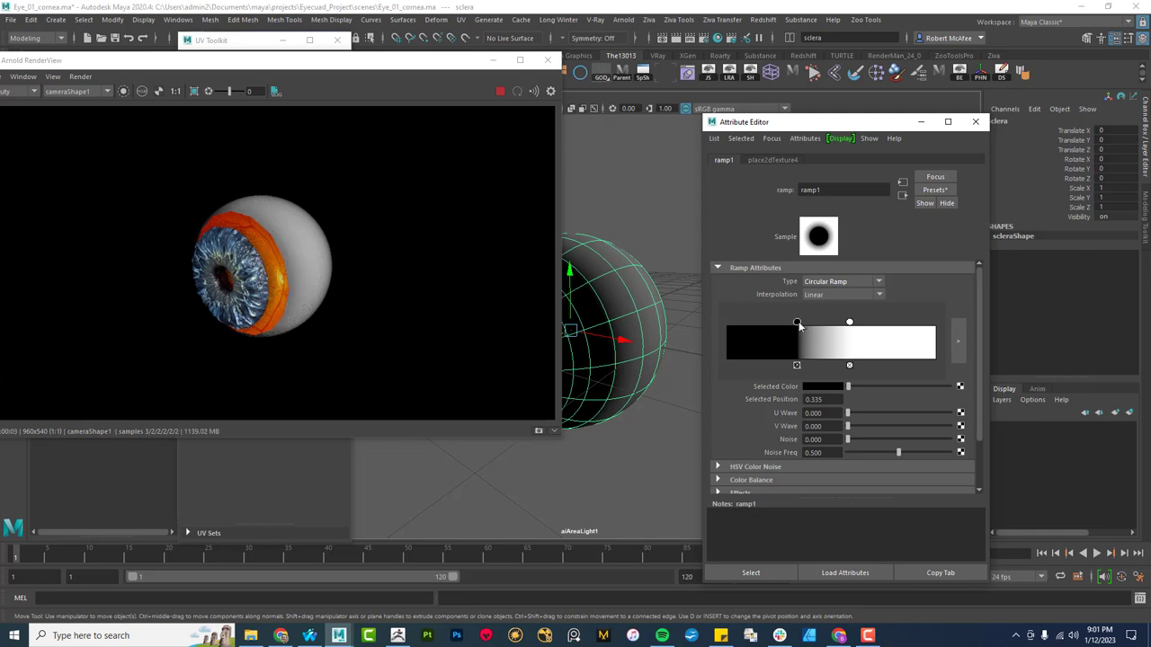
left_click_drag(796, 322, 735, 322)
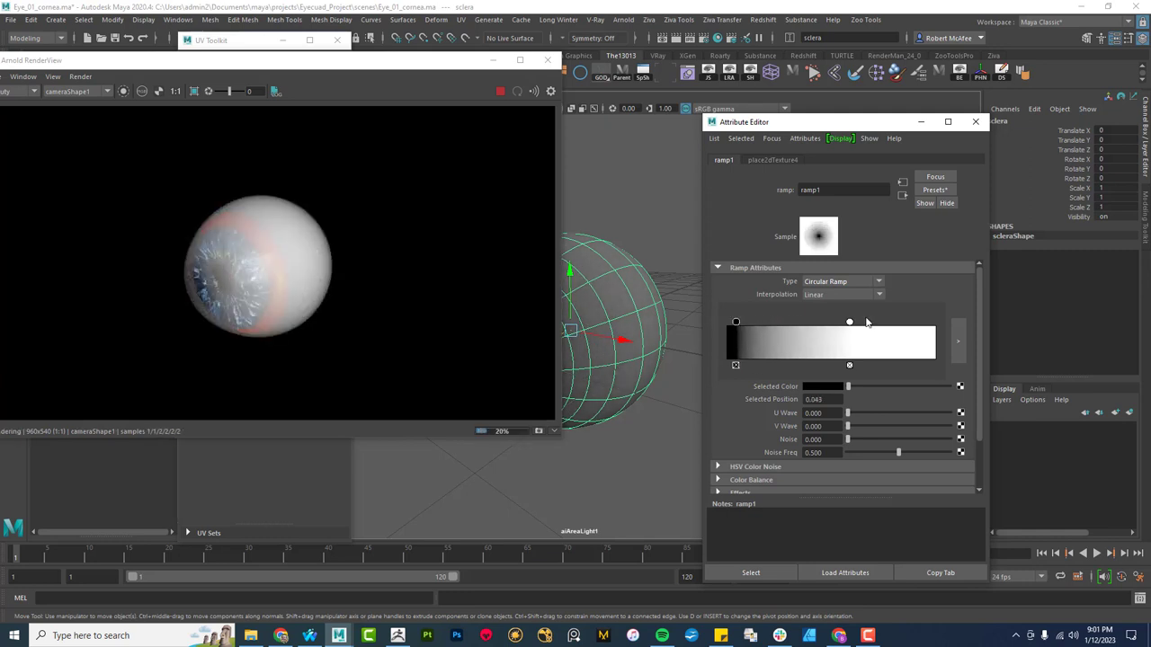
left_click_drag(849, 322, 765, 323)
scroll(643, 369, "up", 5)
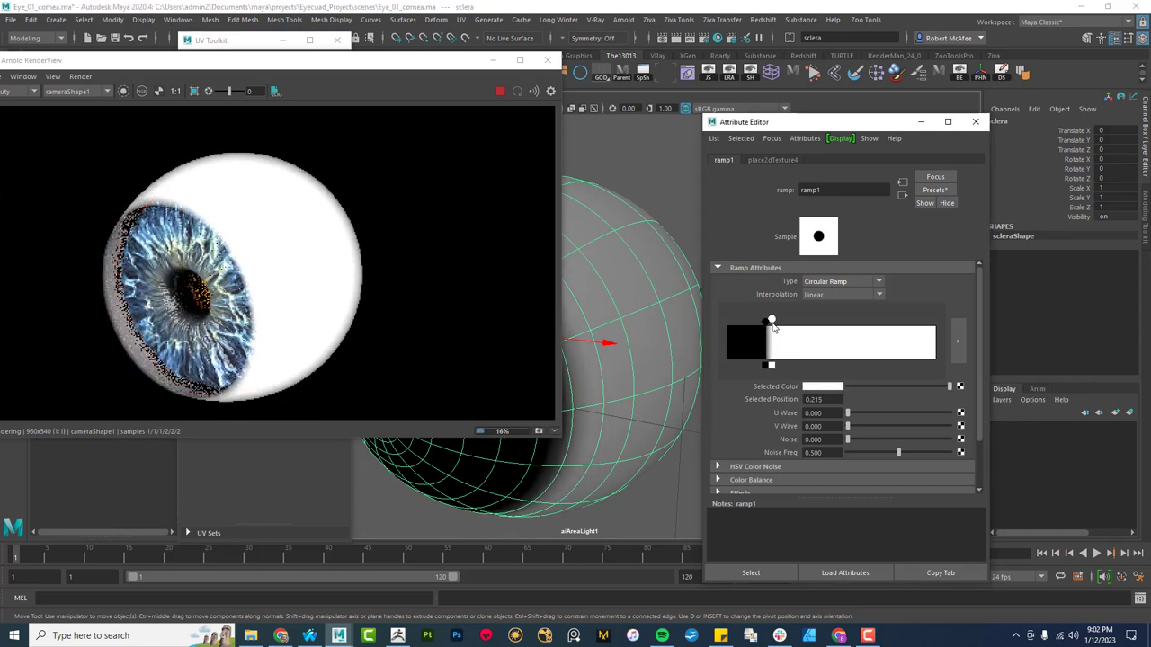
left_click_drag(779, 327, 772, 327)
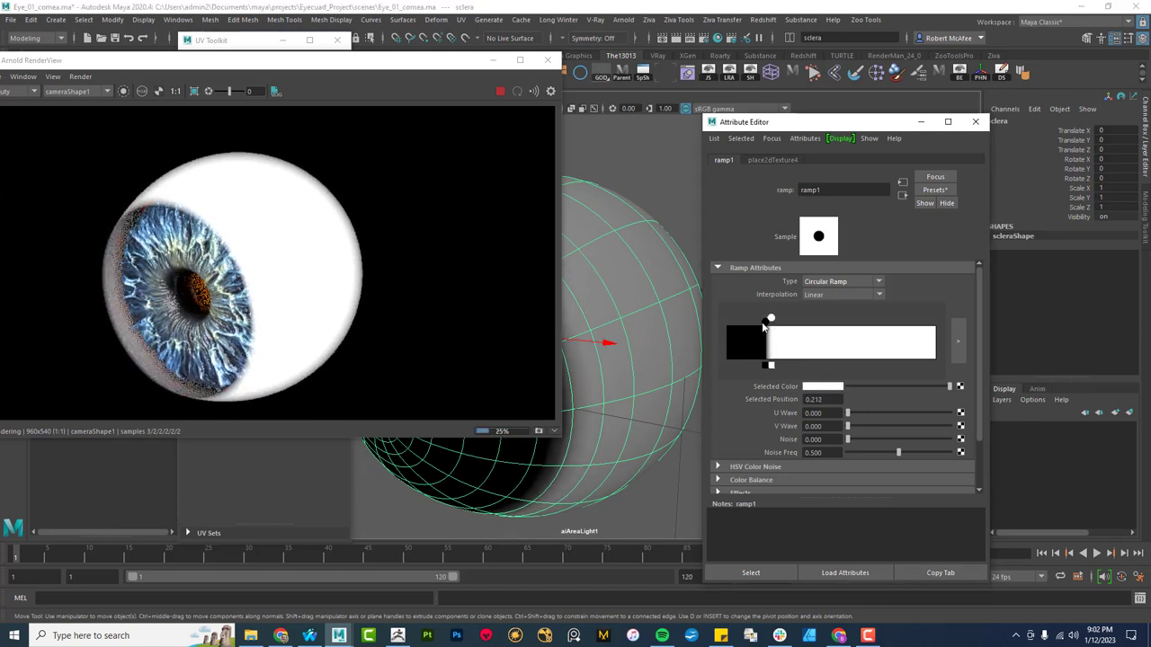
left_click_drag(765, 321, 761, 322)
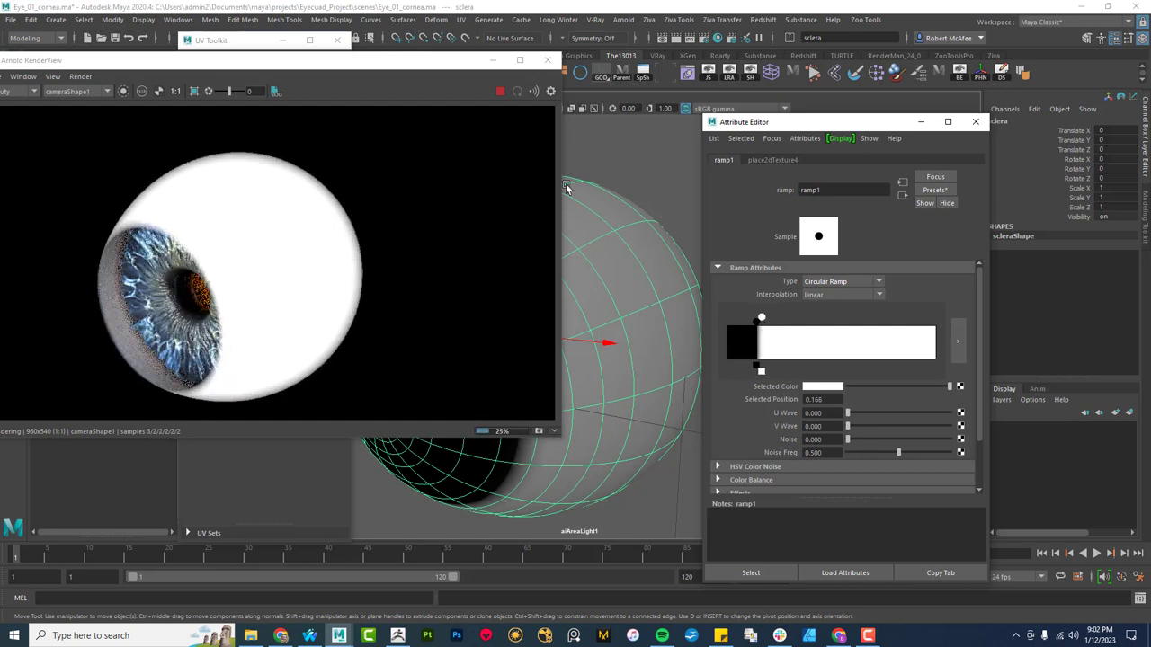
left_click_drag(322, 68, 220, 69)
Step: Move the iris forward along Z to about 0.078, flush against the sclera
left_click(76, 230)
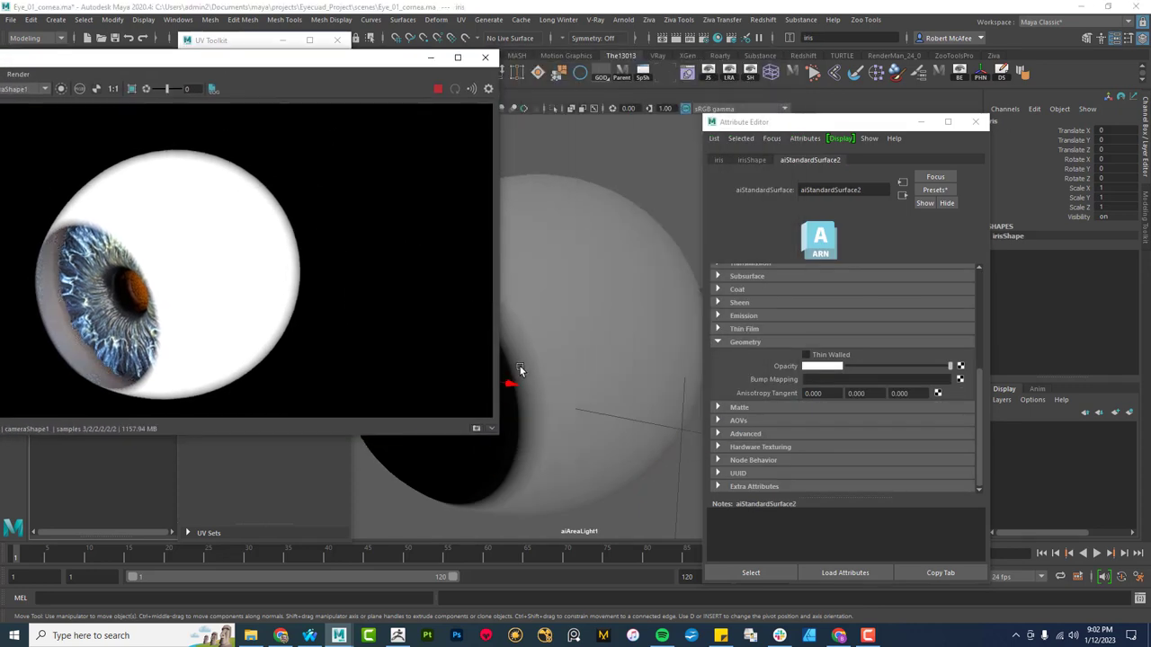
left_click_drag(578, 358, 531, 400)
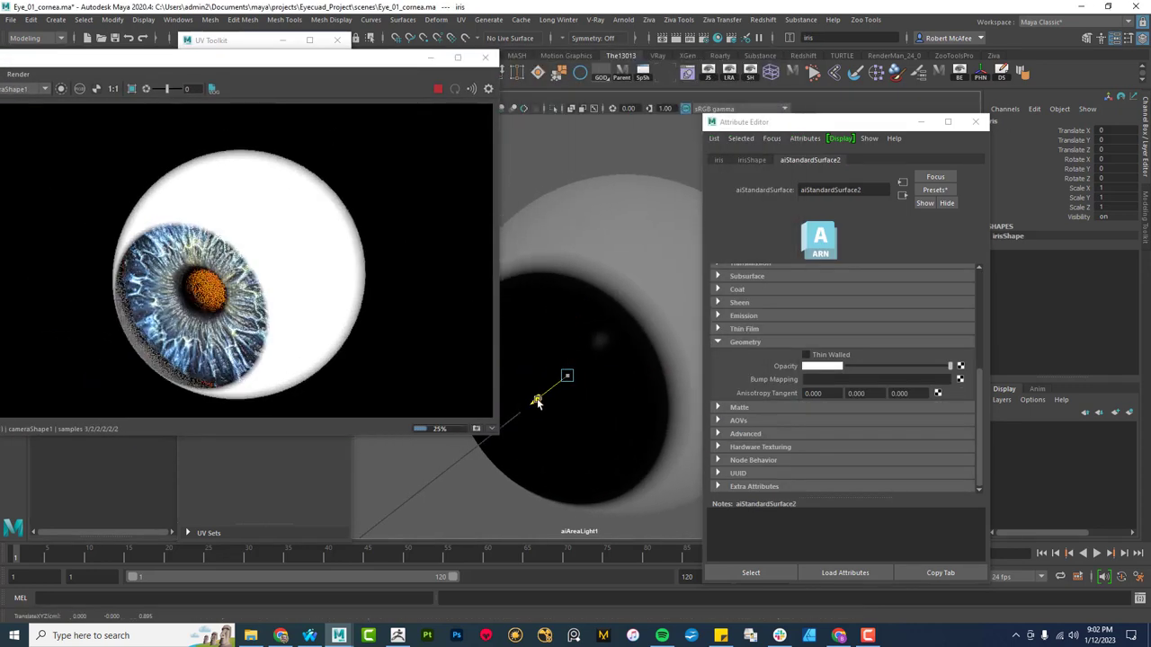
left_click_drag(533, 407, 529, 420)
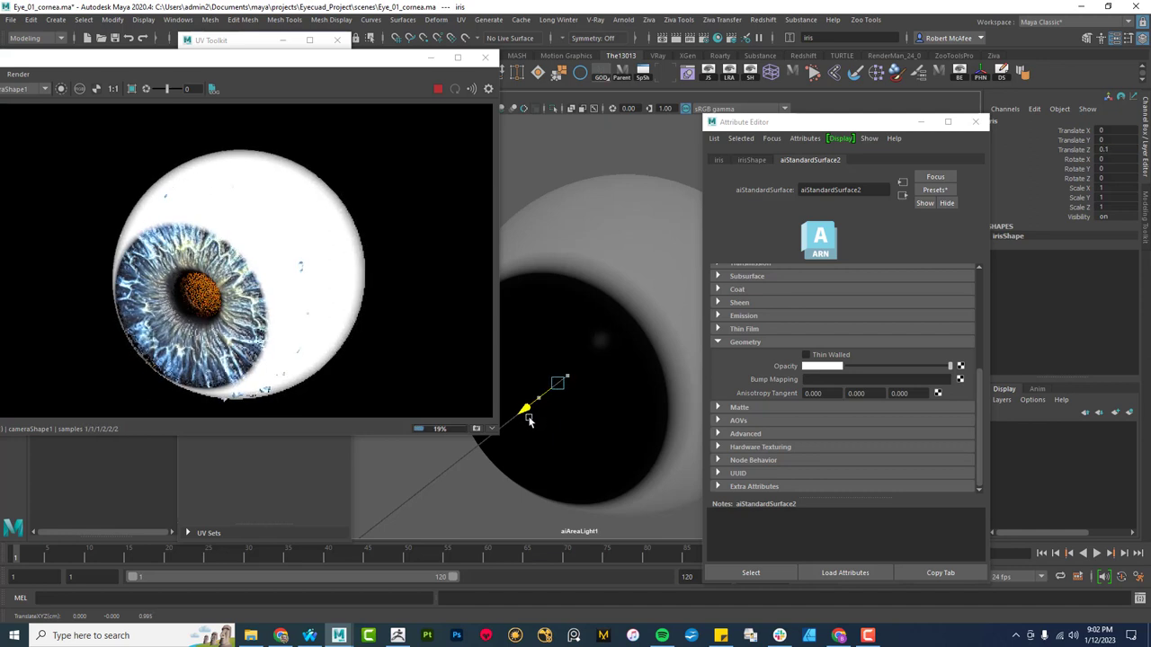
key("w")
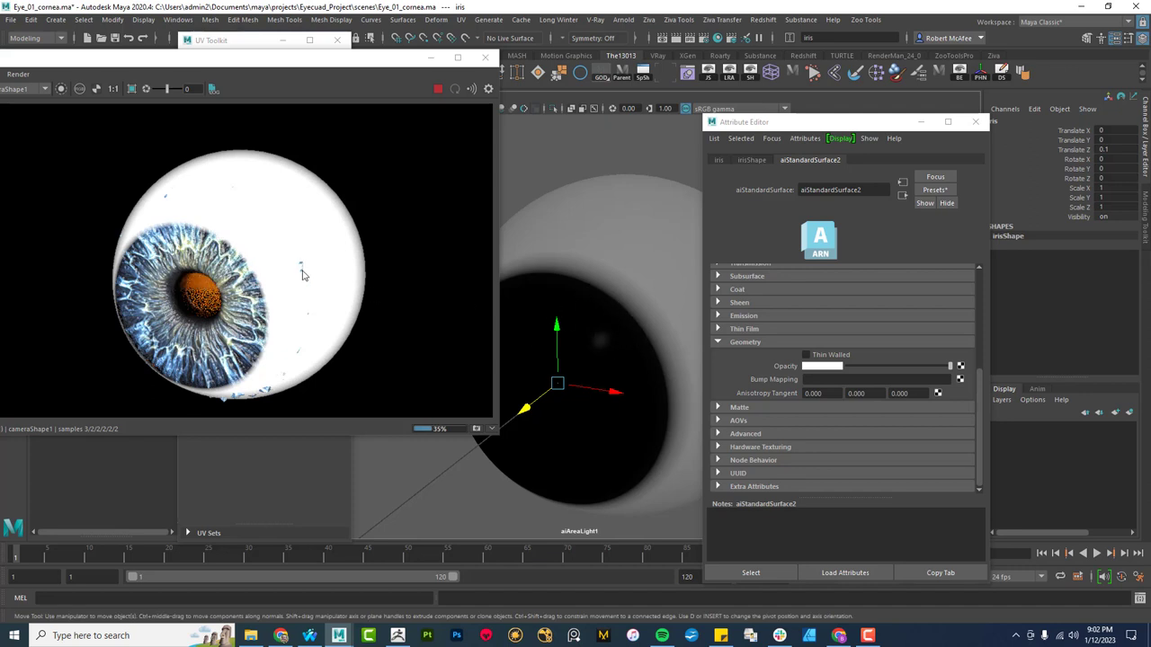
left_click_drag(524, 411, 527, 404)
left_click_drag(581, 349, 597, 336, "alt")
right_click_drag(597, 335, 629, 333, "alt")
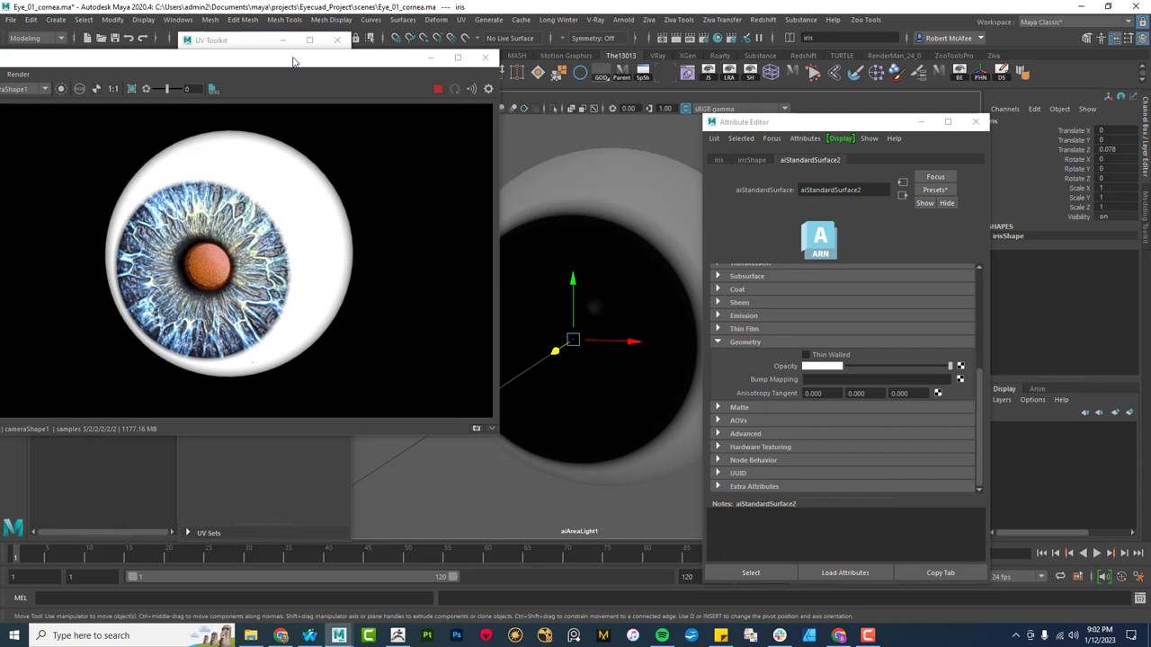
Step: Rename the iris shader aiStandardSurface2 to iris_mtl
double_click(845, 190)
key("BackSpace")
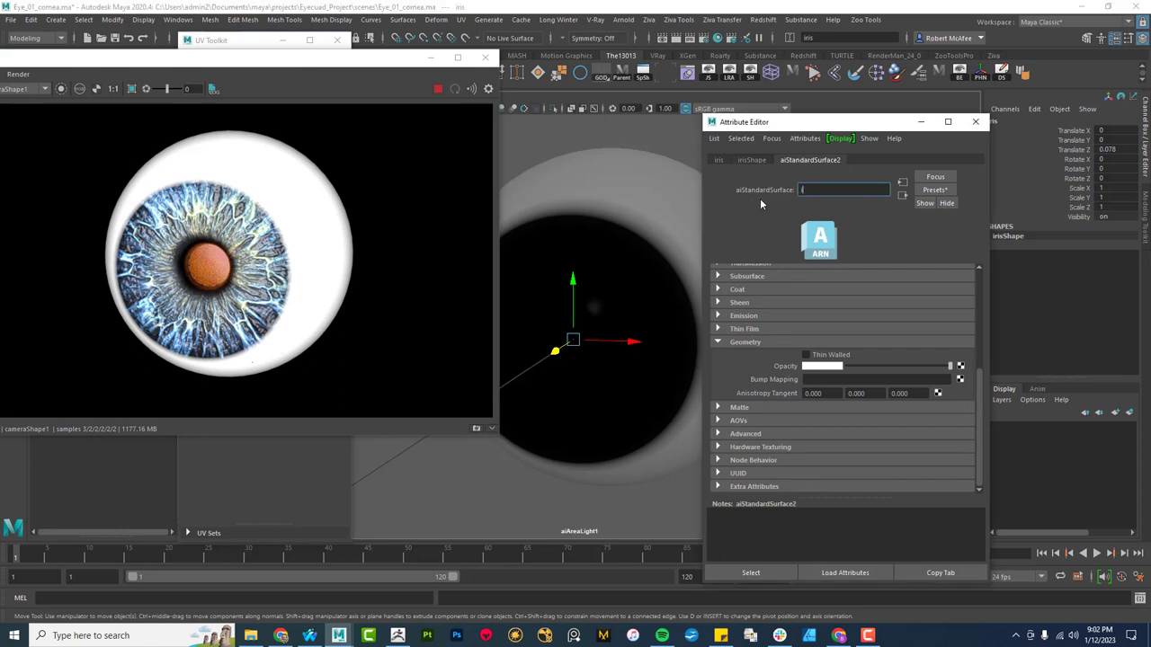
type("iris_mtl")
key("Return")
scroll(780, 303, "up", 5)
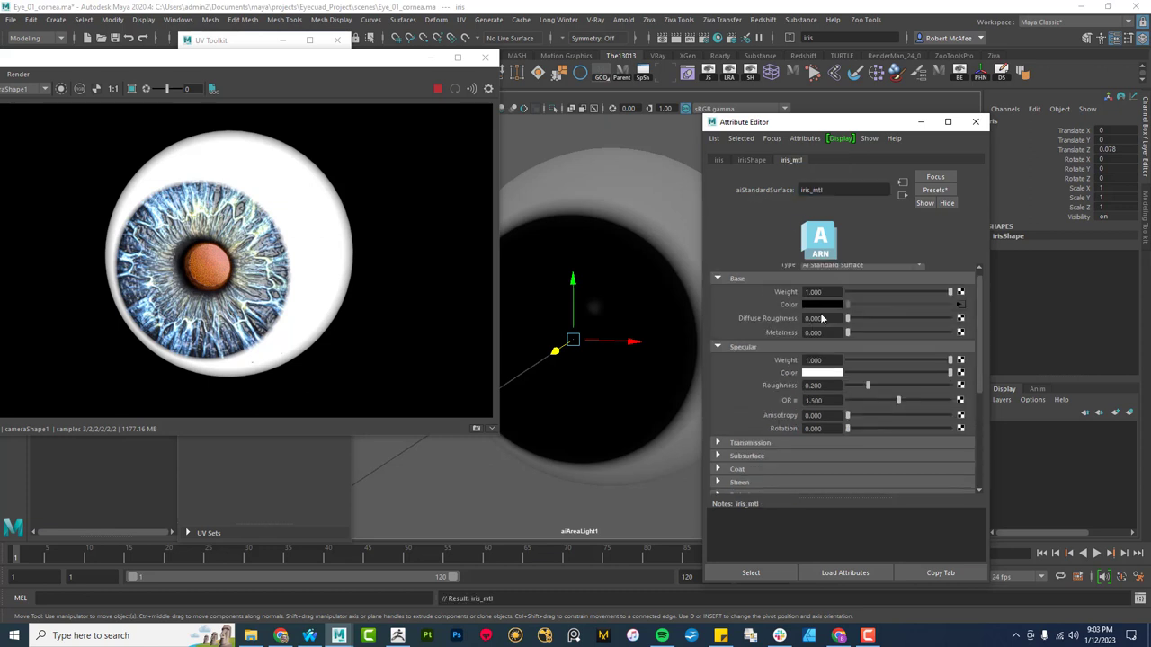